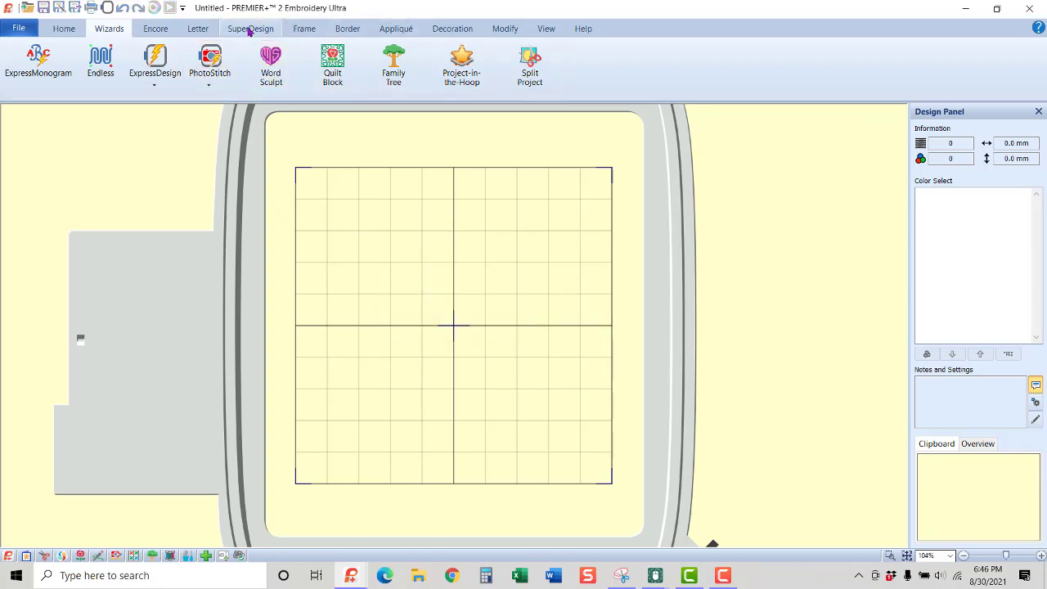
# Configure a motif underline with 1 repeat, using Husqvarna Viking pattern 8 from N Embellishment Stitches
pyautogui.click(341, 31)
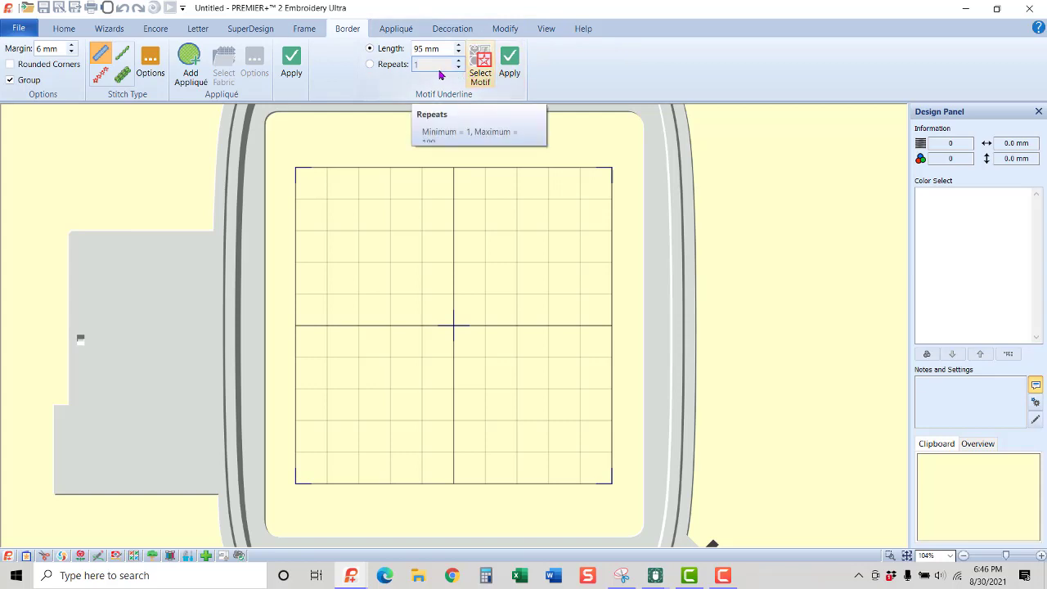
pyautogui.click(382, 68)
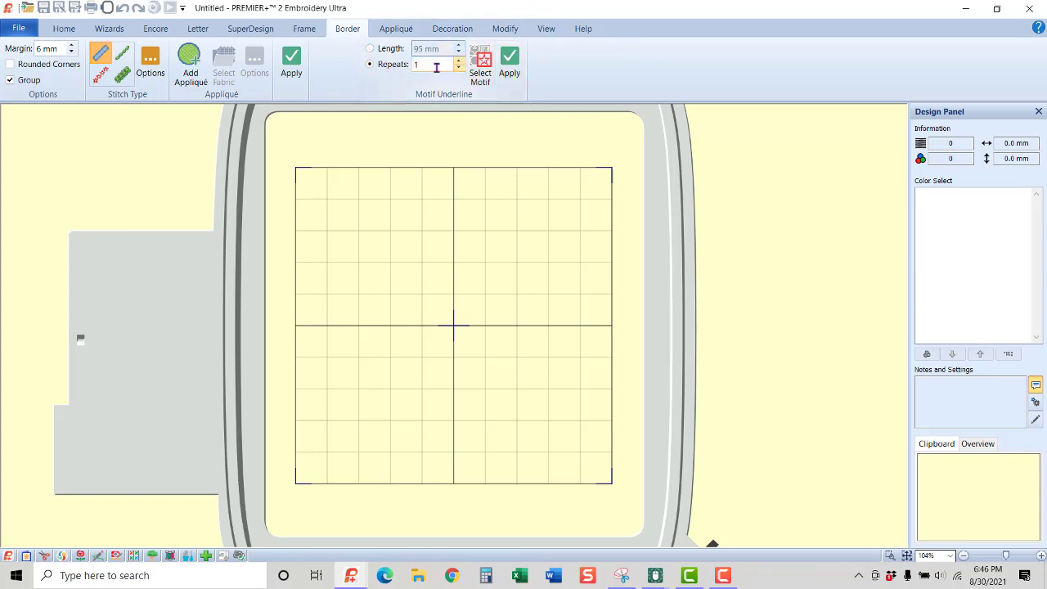
pyautogui.click(480, 61)
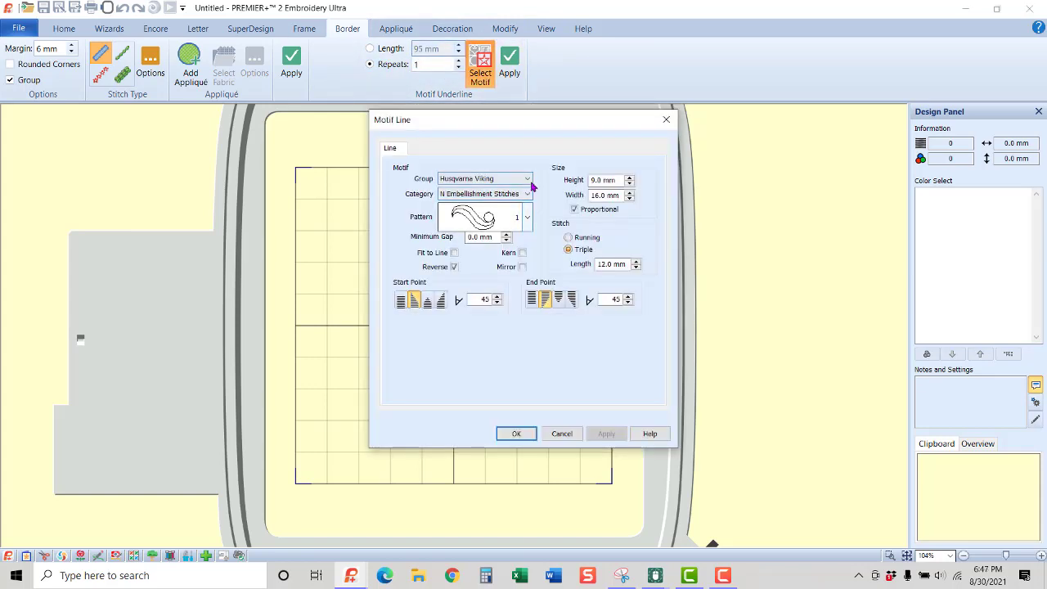
pyautogui.click(528, 178)
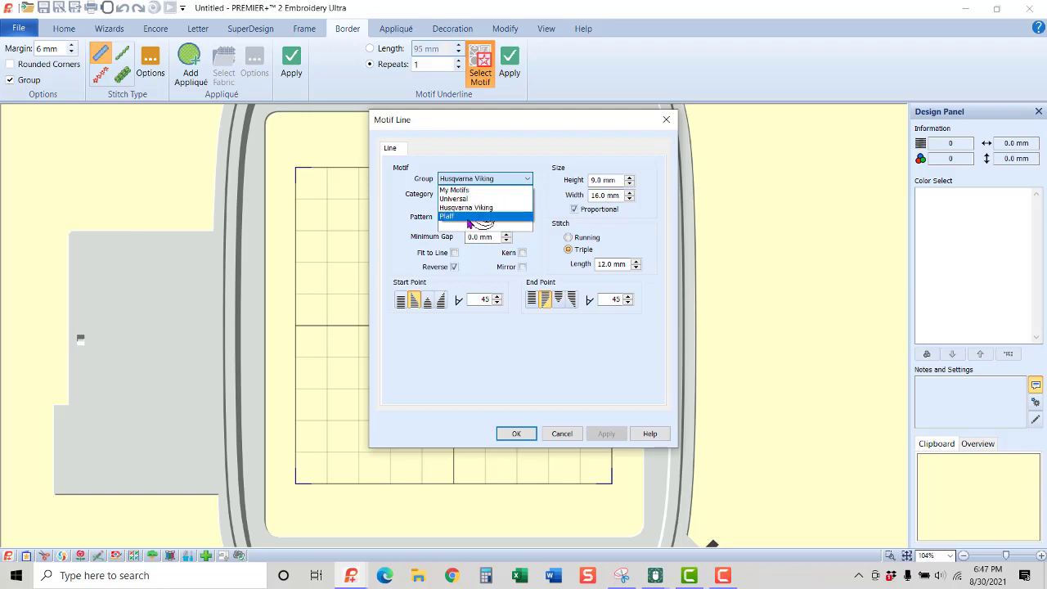
pyautogui.click(482, 208)
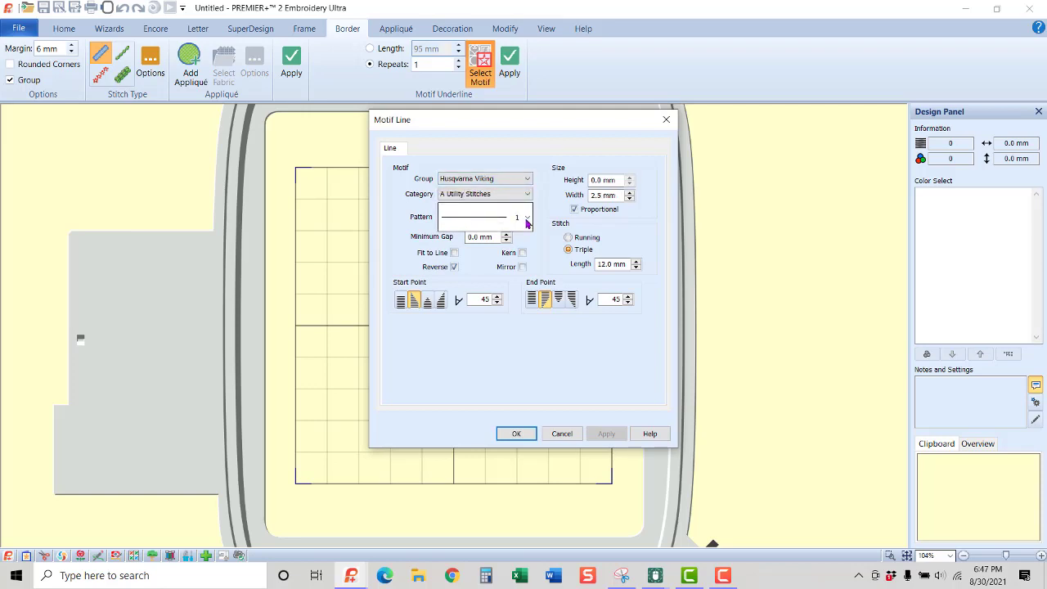
pyautogui.click(526, 193)
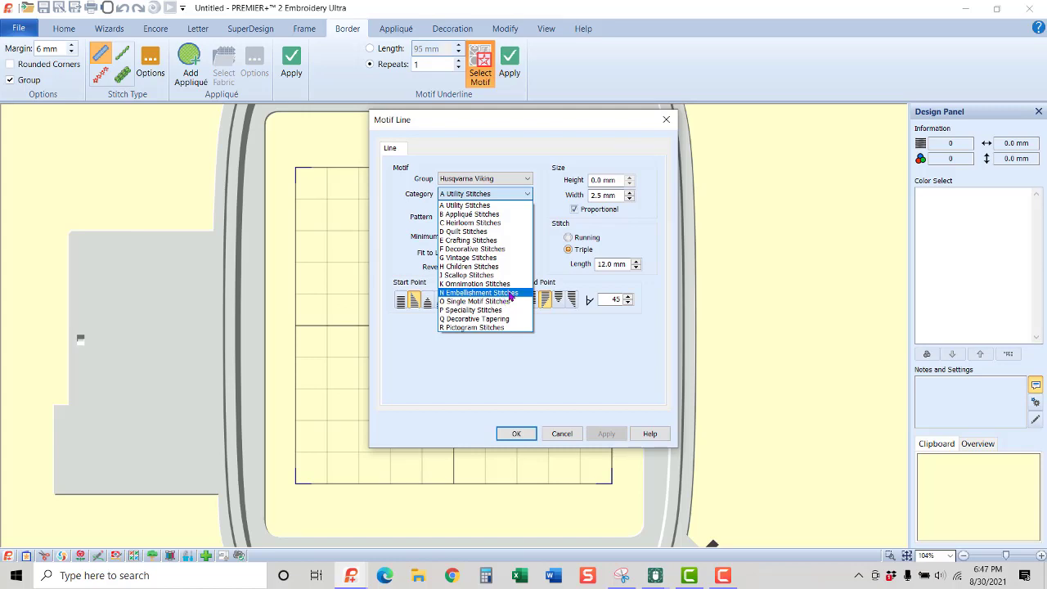
pyautogui.click(511, 292)
pyautogui.click(527, 216)
pyautogui.moveTo(528, 246); pyautogui.dragTo(529, 303)
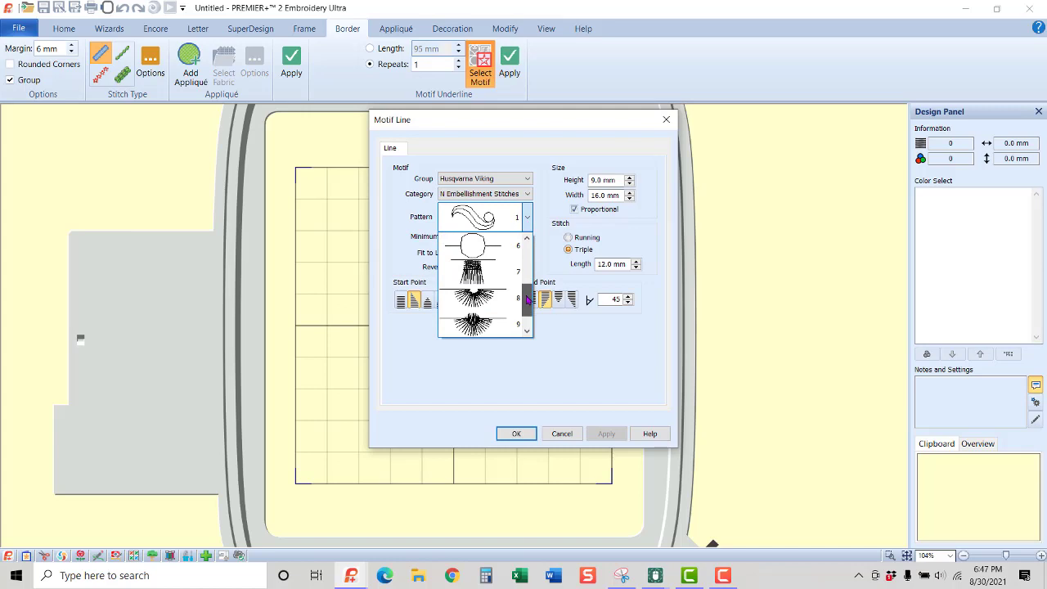
pyautogui.click(482, 301)
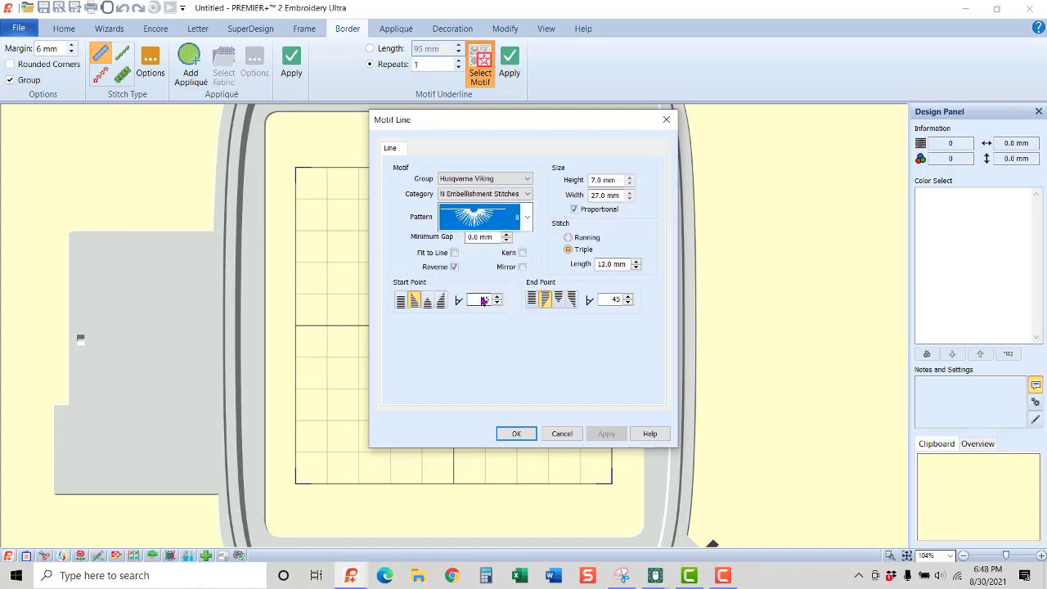
# Set the motif line to Running stitch, turn off Reverse, and make its start and end points square
pyautogui.click(570, 238)
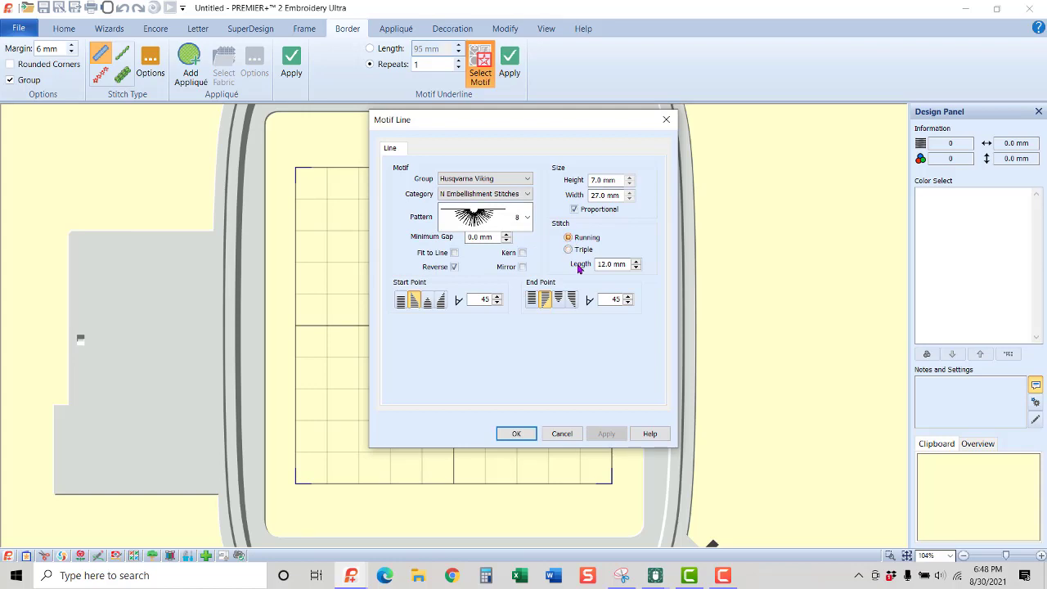
pyautogui.click(454, 267)
pyautogui.click(532, 300)
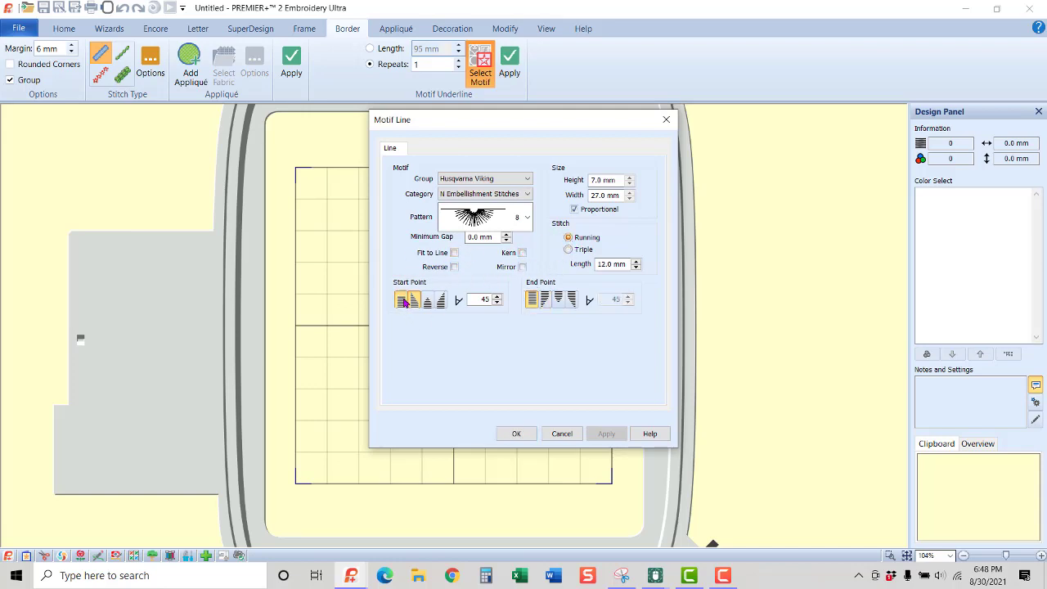
pyautogui.click(401, 301)
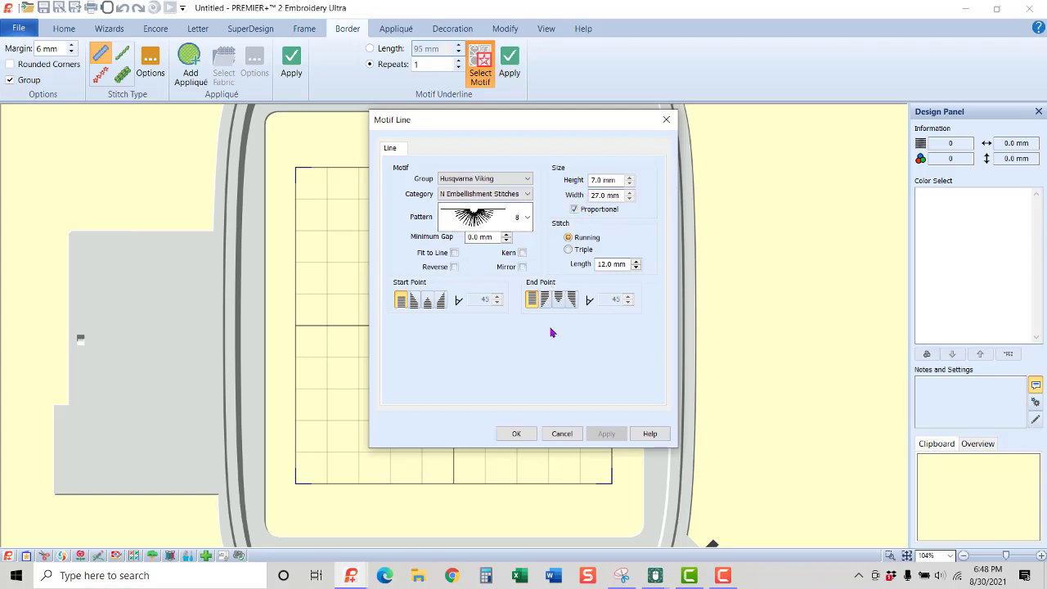
# Insert the configured motif in the hoop and move it slightly above the hoop centre
pyautogui.click(517, 438)
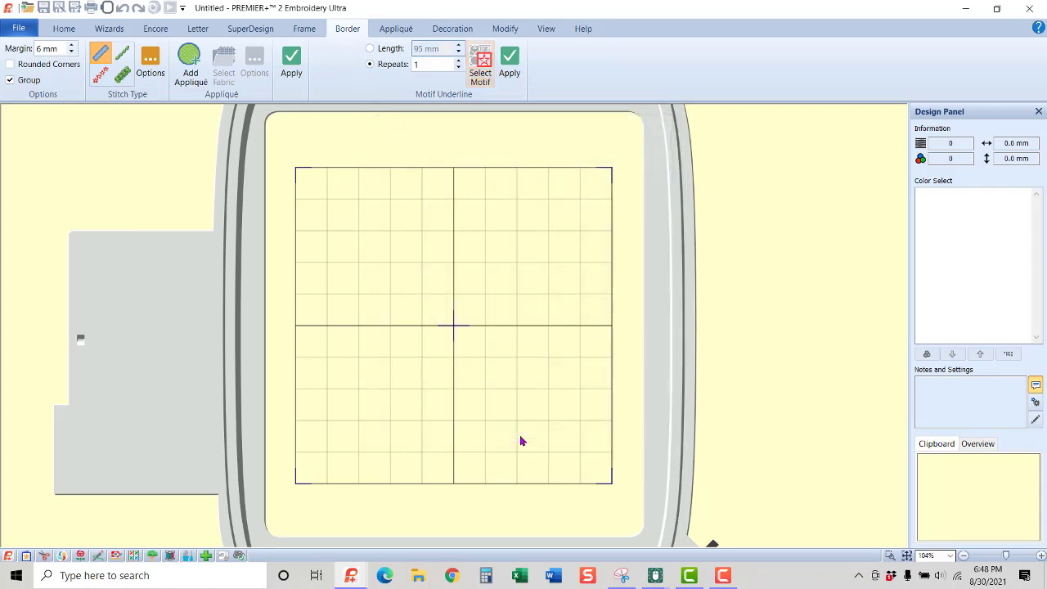
pyautogui.click(508, 67)
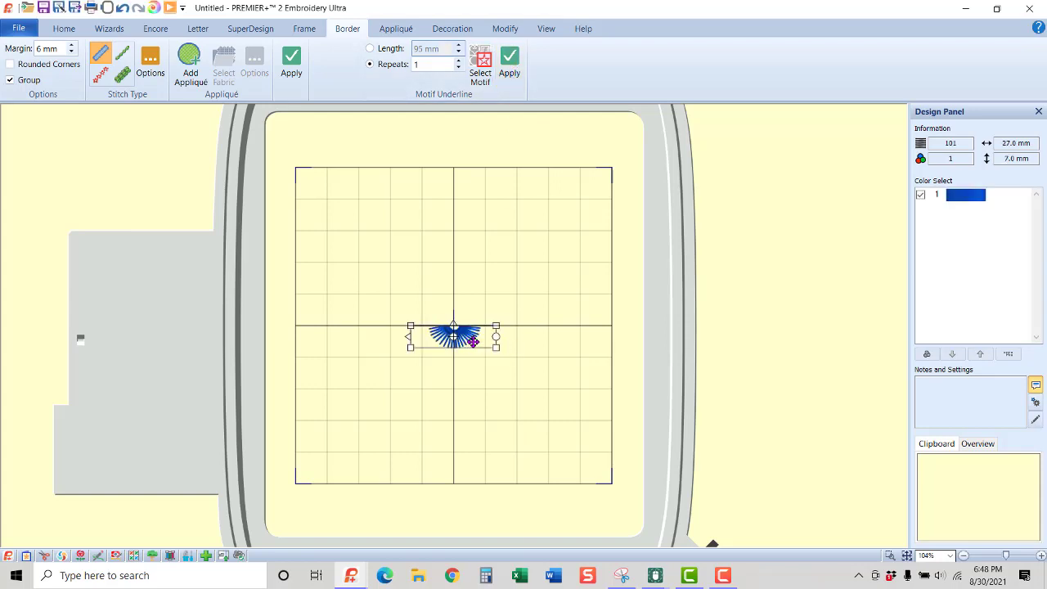
pyautogui.moveTo(475, 341); pyautogui.dragTo(470, 300)
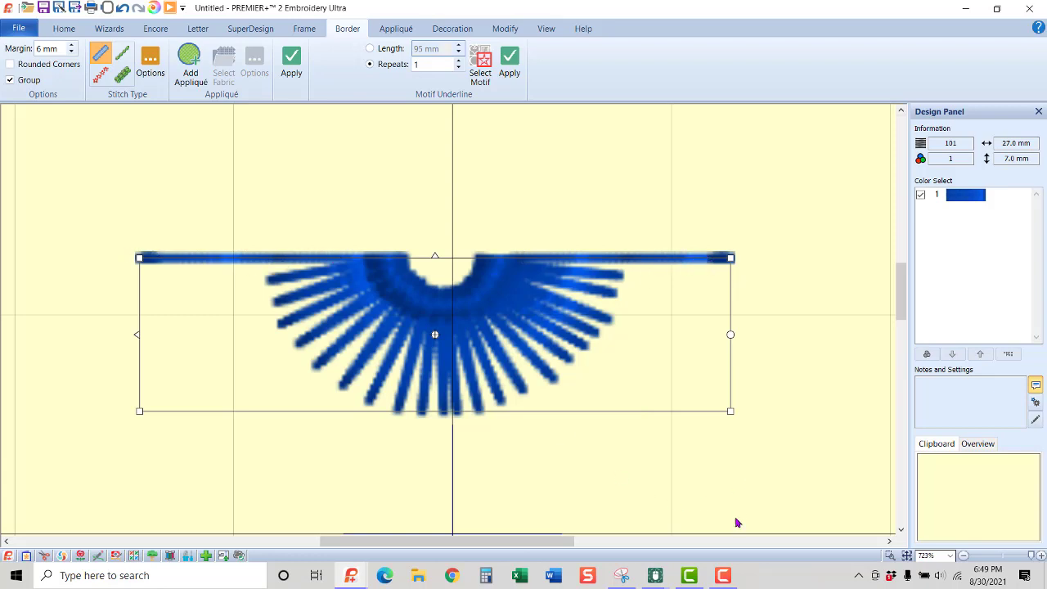
# Move the end stitch of the right-hand straight line inward to the fan's edge, leaving the motif about 22 mm wide
pyautogui.click(506, 29)
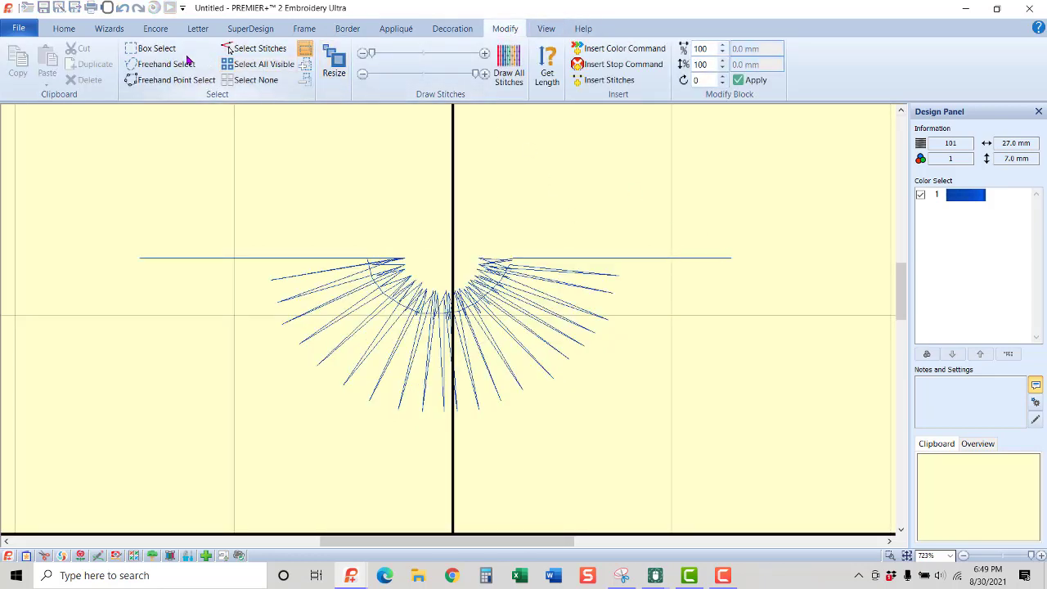
pyautogui.click(155, 49)
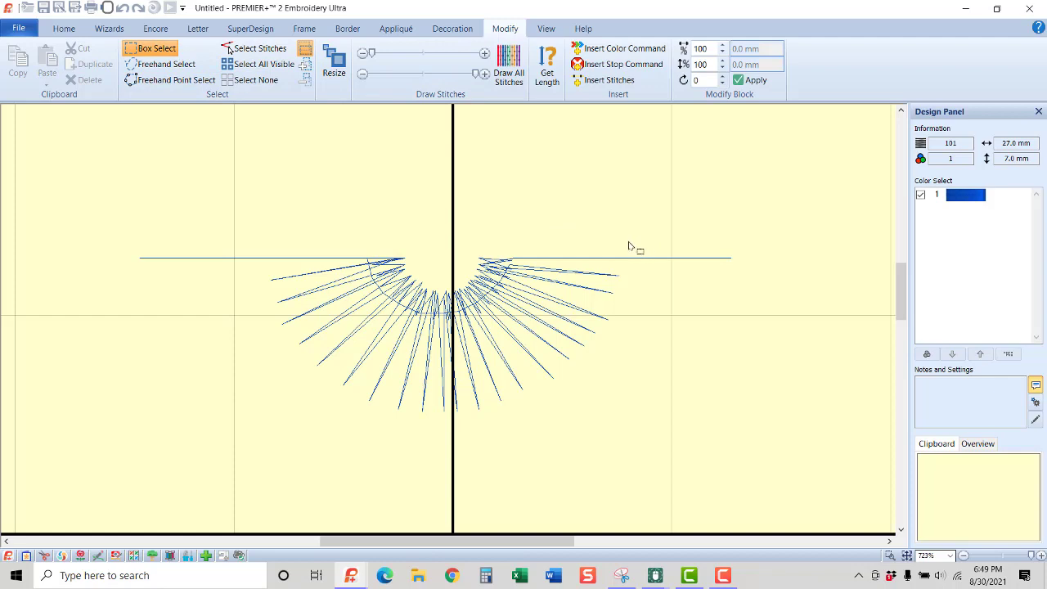
pyautogui.moveTo(628, 244); pyautogui.dragTo(757, 282)
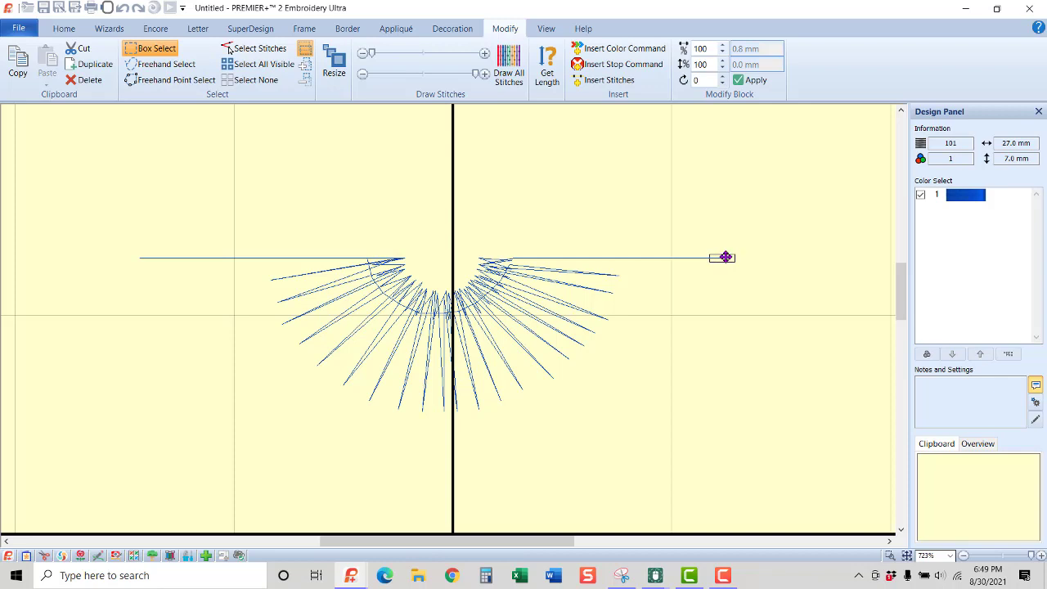
pyautogui.moveTo(725, 256); pyautogui.dragTo(614, 256)
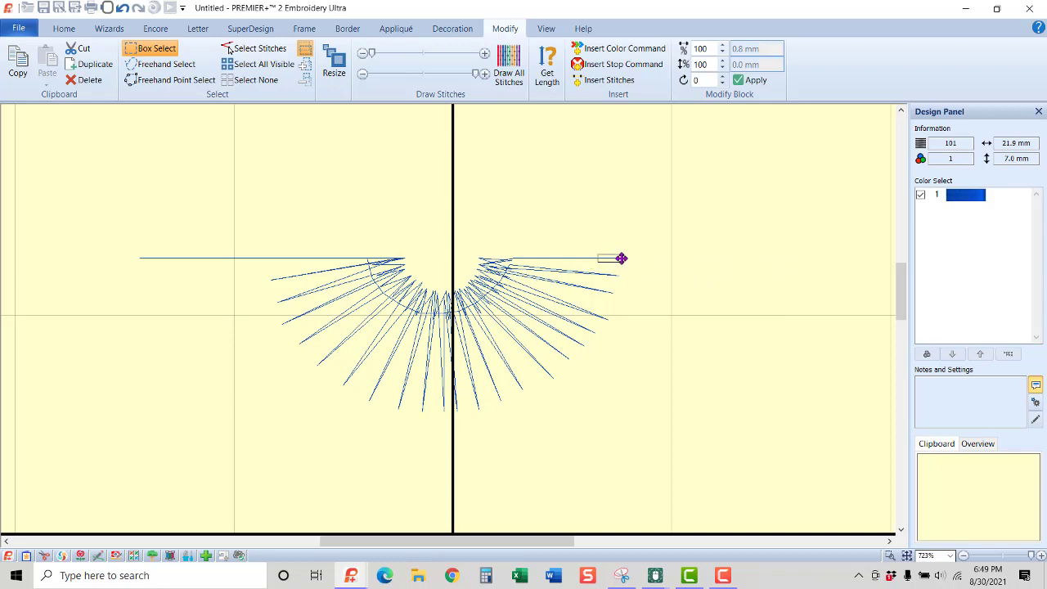
# Move the end stitch of the left-hand straight line inward to the fan's edge, leaving the motif about 16 mm wide
pyautogui.click(117, 238)
pyautogui.moveTo(117, 238); pyautogui.dragTo(253, 276)
pyautogui.moveTo(148, 258); pyautogui.dragTo(269, 260)
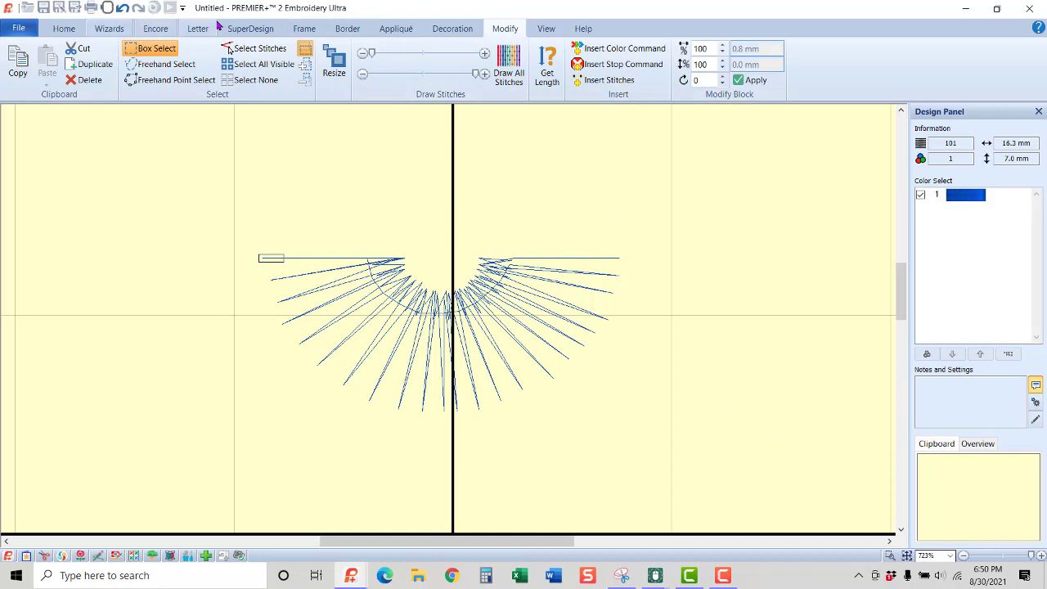
# Repeat the fan 3 times along a straight line with Encore, spacing the row out to about 76 mm wide
pyautogui.click(343, 31)
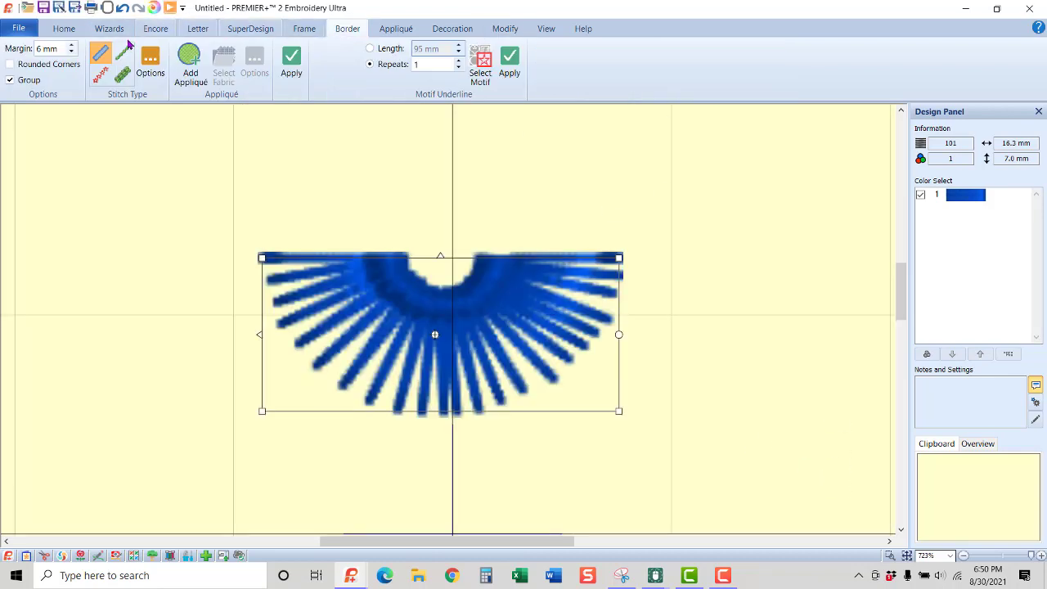
pyautogui.click(154, 30)
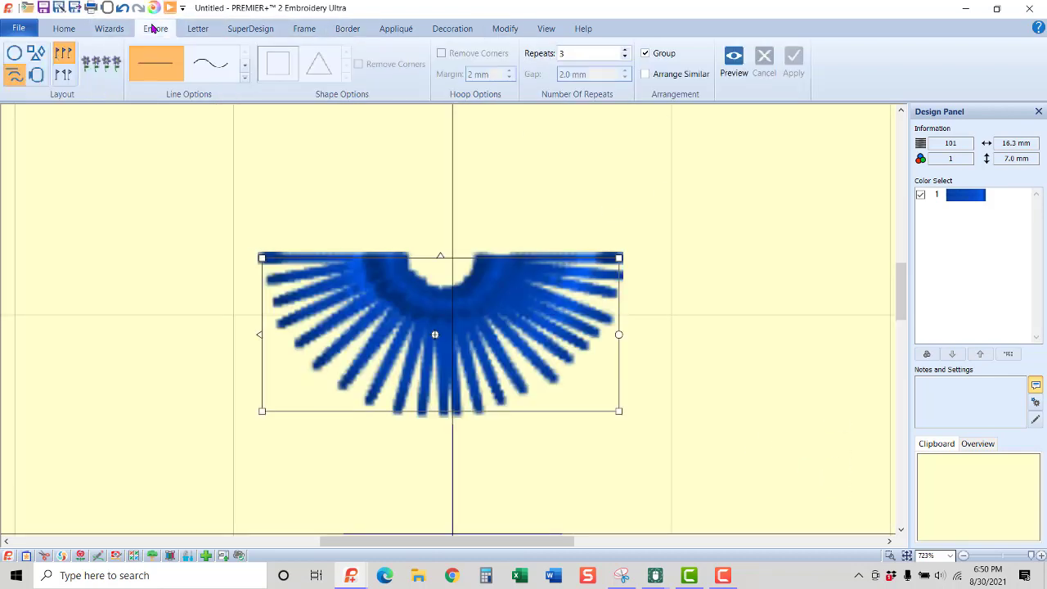
pyautogui.click(906, 555)
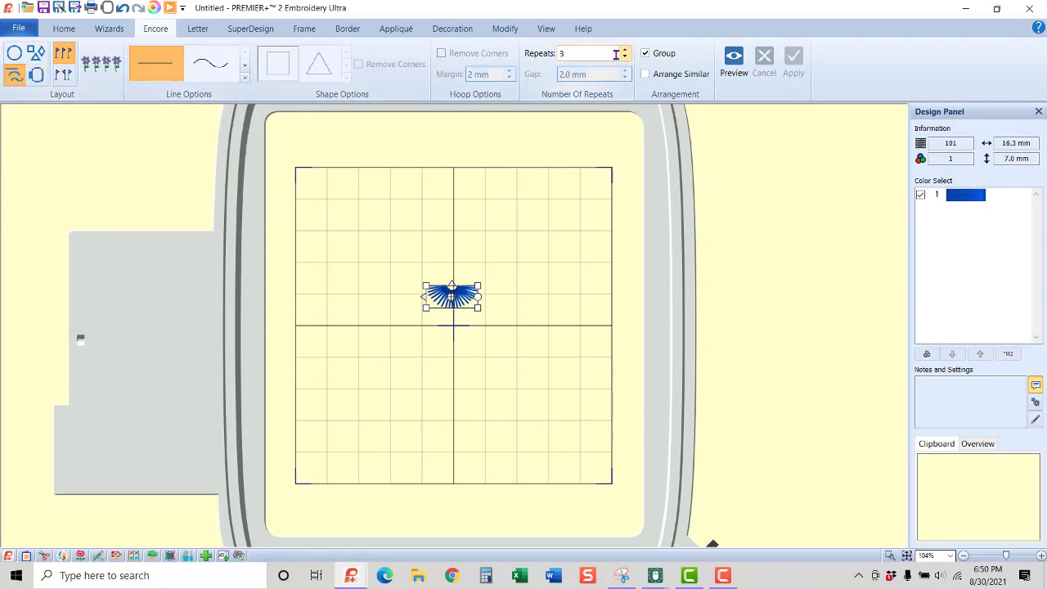
pyautogui.click(737, 60)
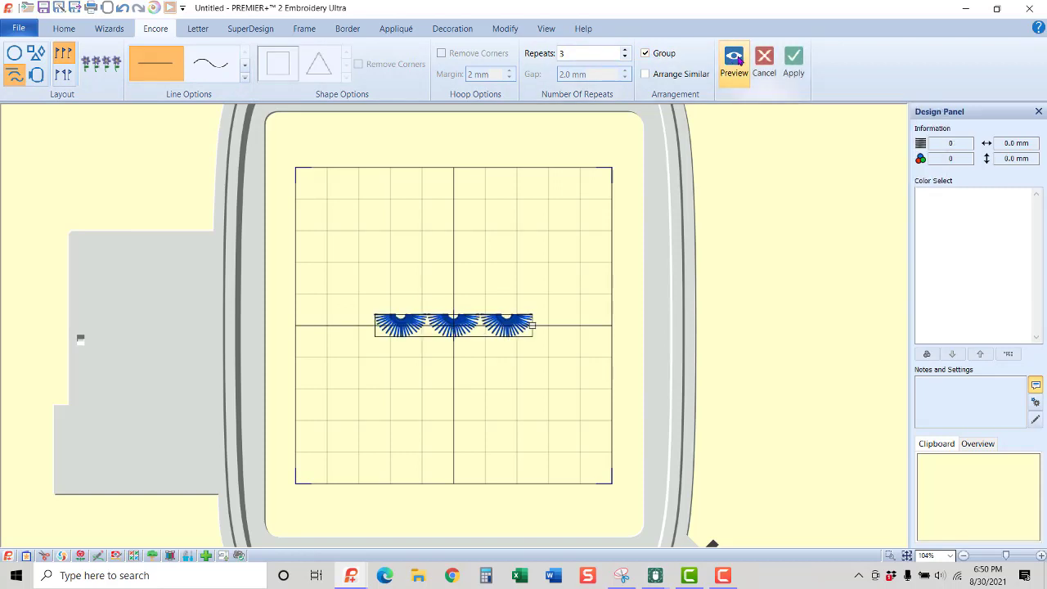
pyautogui.moveTo(537, 326); pyautogui.dragTo(578, 324)
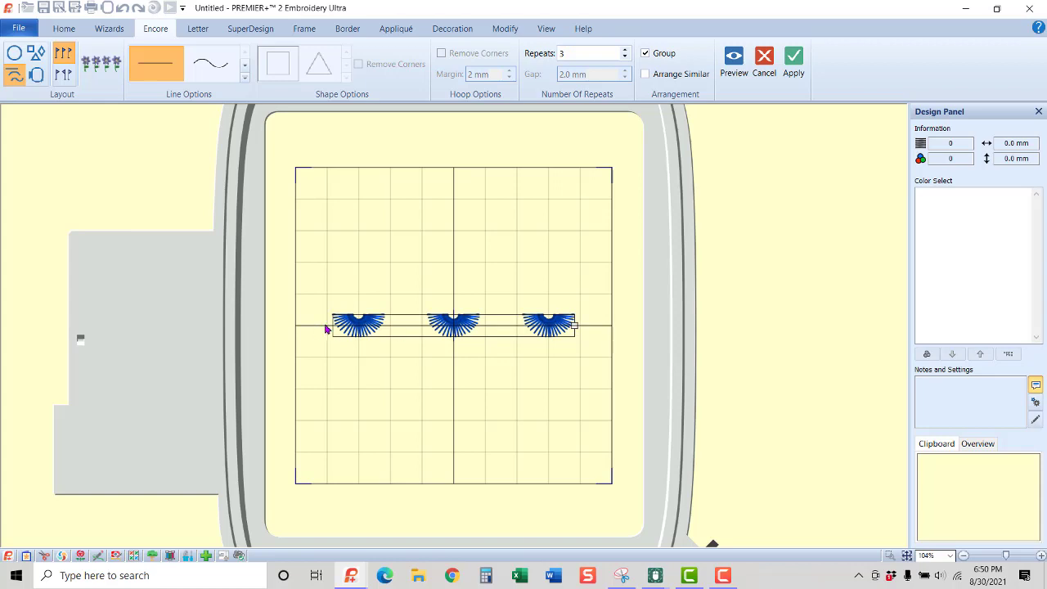
pyautogui.click(794, 61)
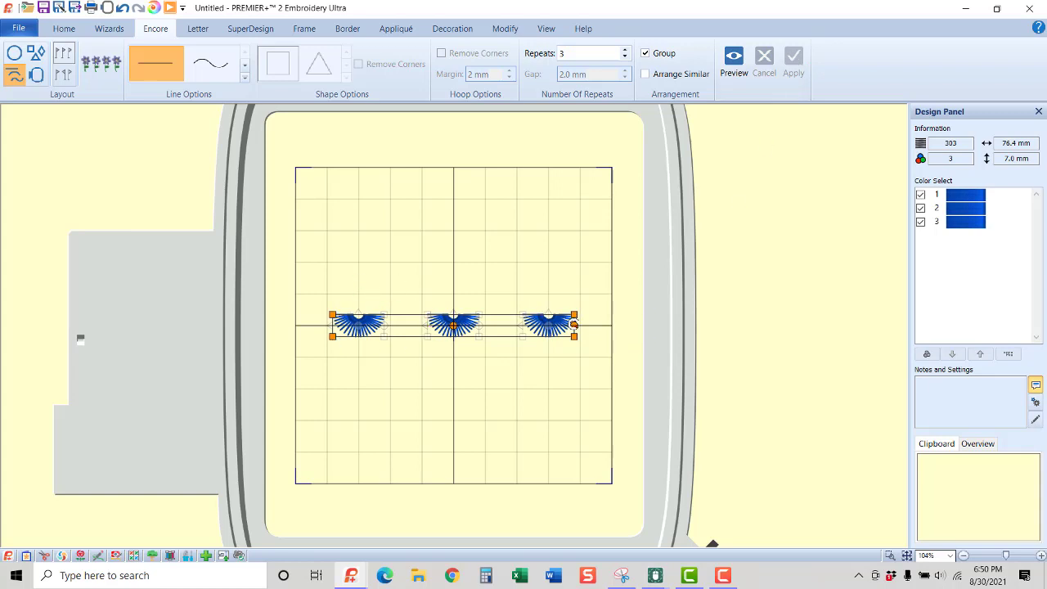
# Combine the selected three fans into one design and sort its thread colors with ColorSort
pyautogui.click(65, 29)
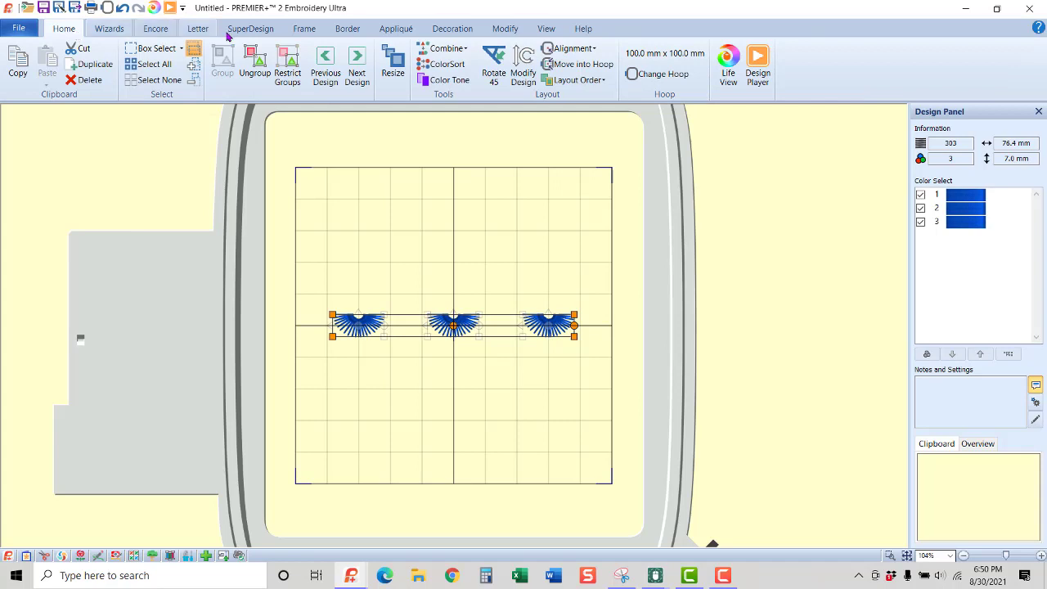
pyautogui.click(448, 48)
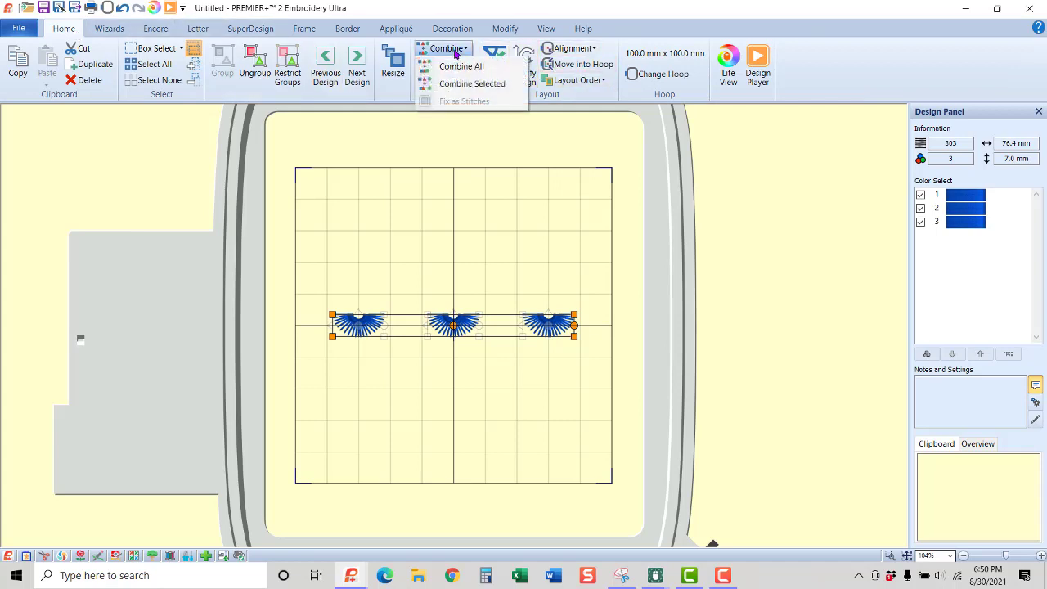
pyautogui.click(468, 85)
pyautogui.click(445, 64)
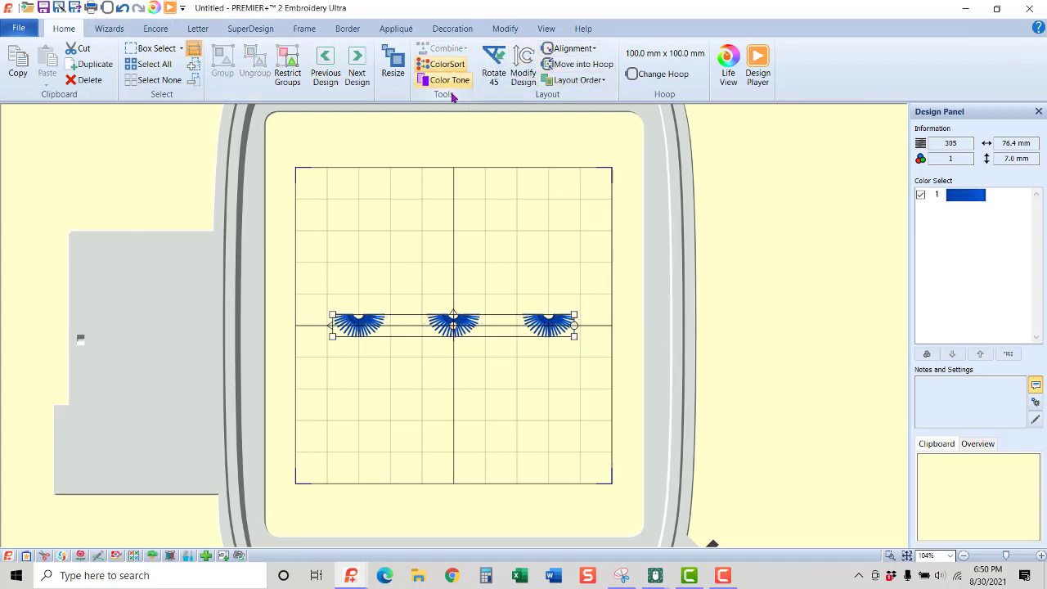
# Change the fan row's blue thread to the magenta quick color
pyautogui.doubleClick(961, 200)
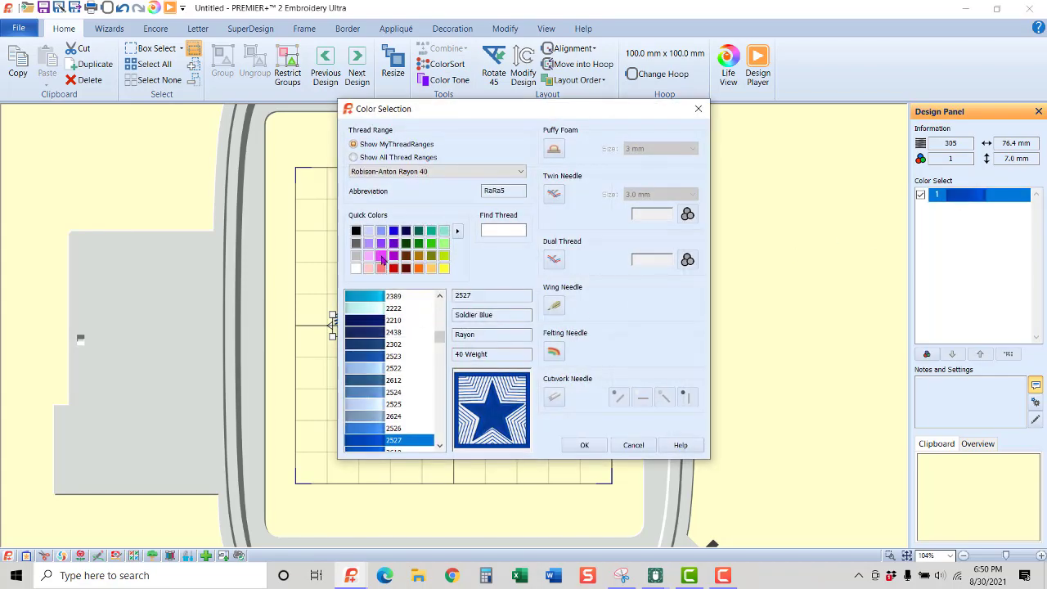
pyautogui.click(380, 256)
pyautogui.click(582, 445)
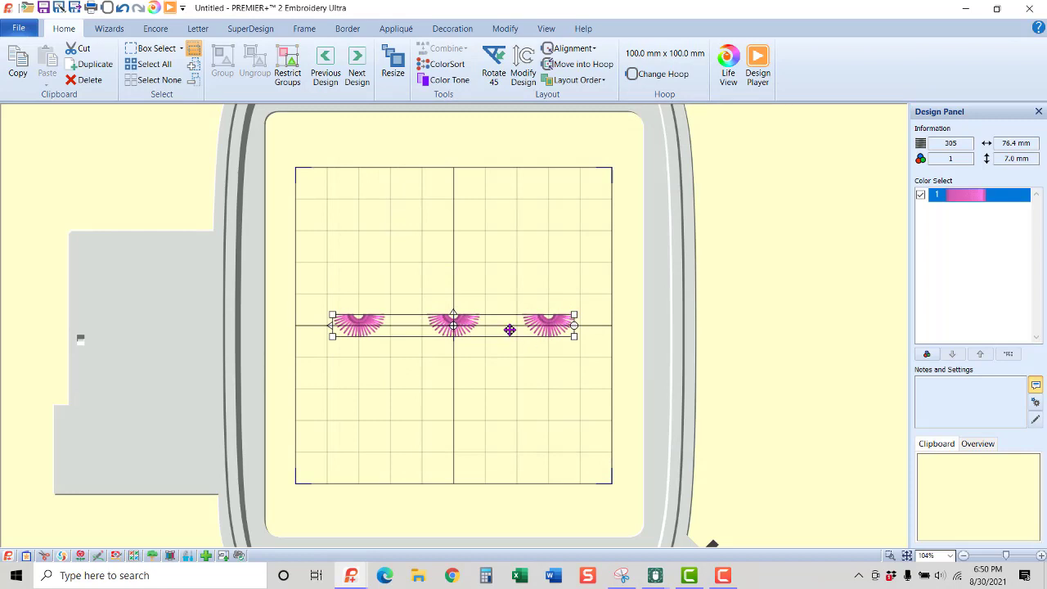
# Duplicate the fan row, flip the copy vertically and align it above the original to form three full circles
pyautogui.click(90, 64)
pyautogui.moveTo(545, 343); pyautogui.dragTo(531, 301)
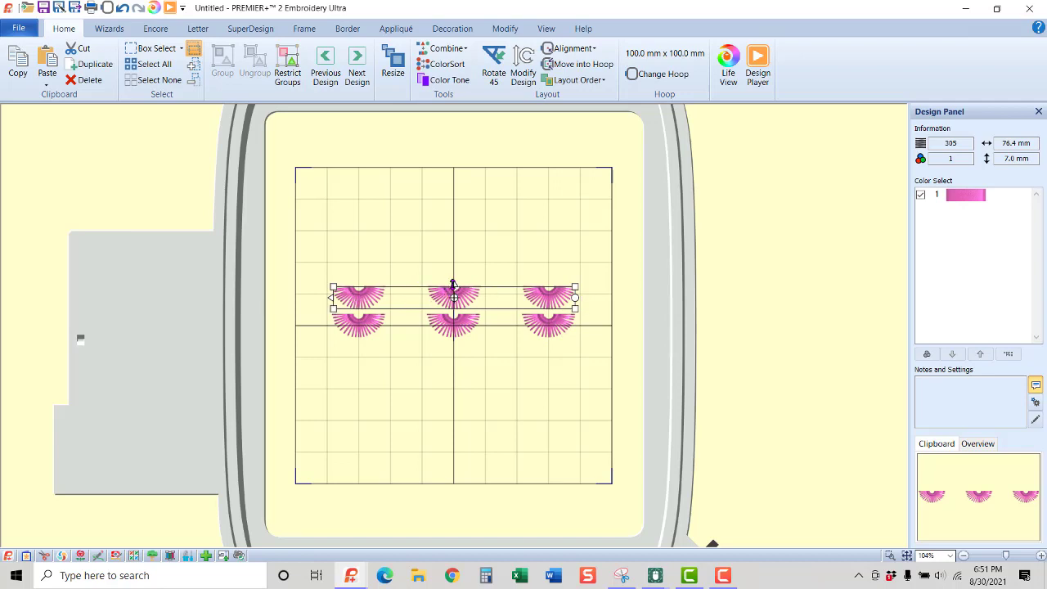
pyautogui.click(452, 284)
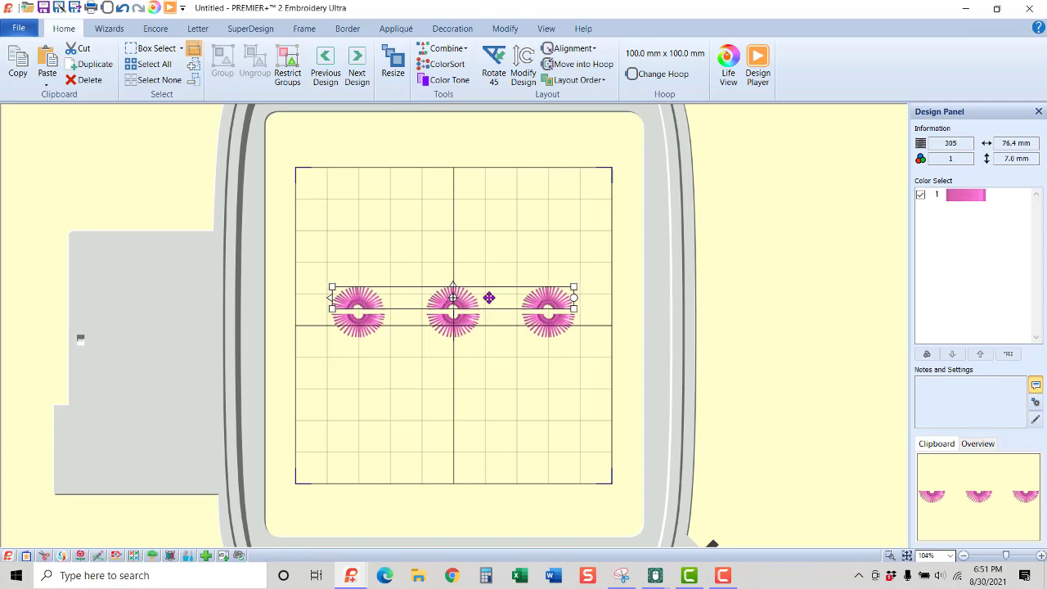
pyautogui.moveTo(489, 297); pyautogui.dragTo(489, 301)
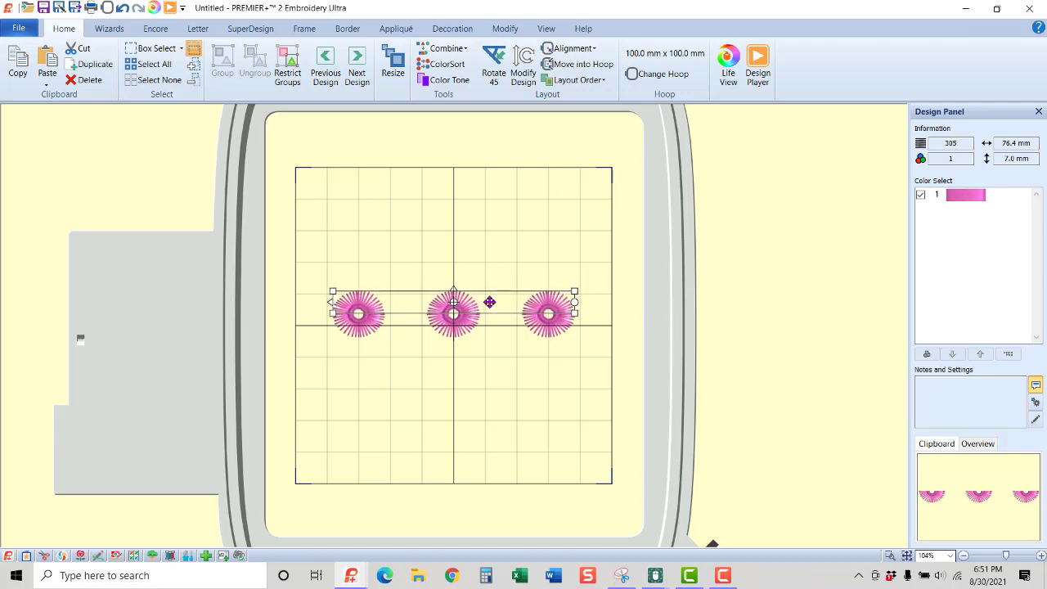
# Preview the stitch-out of the three circles in Design Player, then close the preview
pyautogui.click(169, 8)
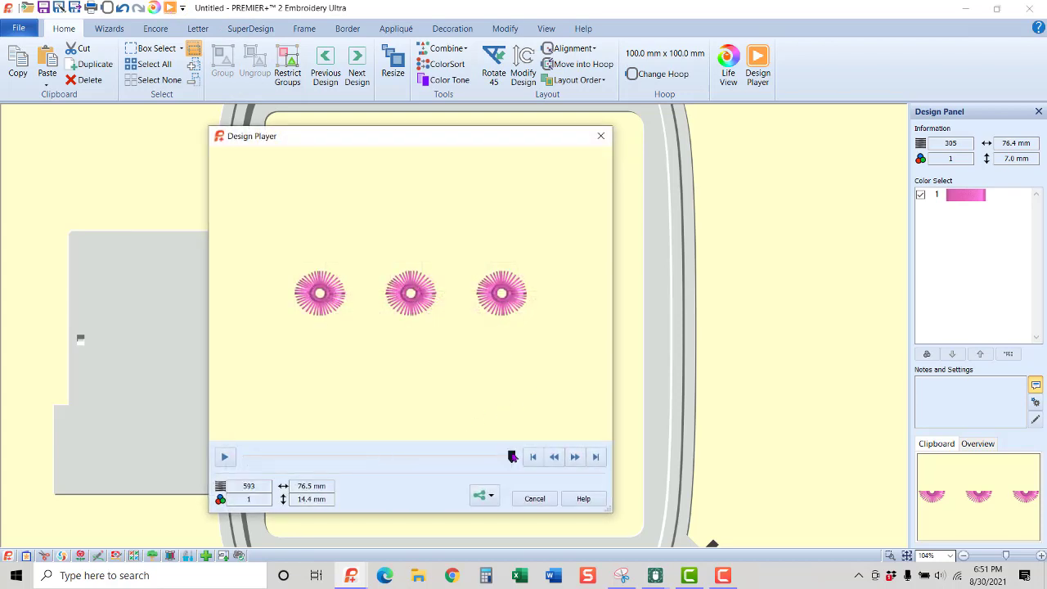
pyautogui.moveTo(511, 458)
pyautogui.mouseDown()
pyautogui.moveTo(256, 468)
pyautogui.moveTo(495, 464)
pyautogui.mouseUp()
pyautogui.click(535, 499)
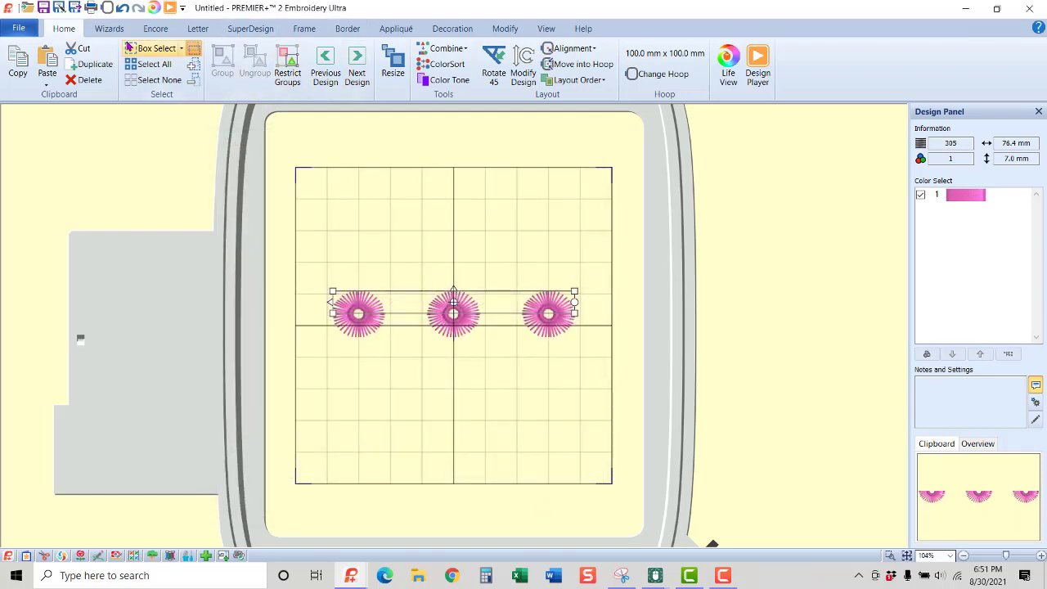
# Combine the two selected fan rows into one color-sorted design and move it into the upper half of the hoop
pyautogui.click(139, 50)
pyautogui.moveTo(306, 267); pyautogui.dragTo(612, 354)
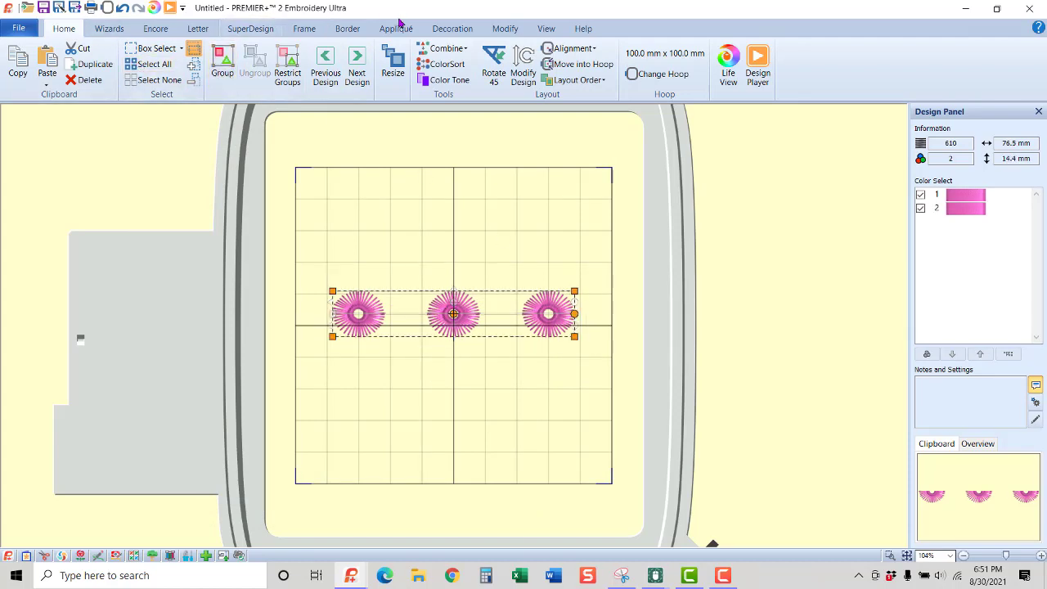
pyautogui.click(440, 53)
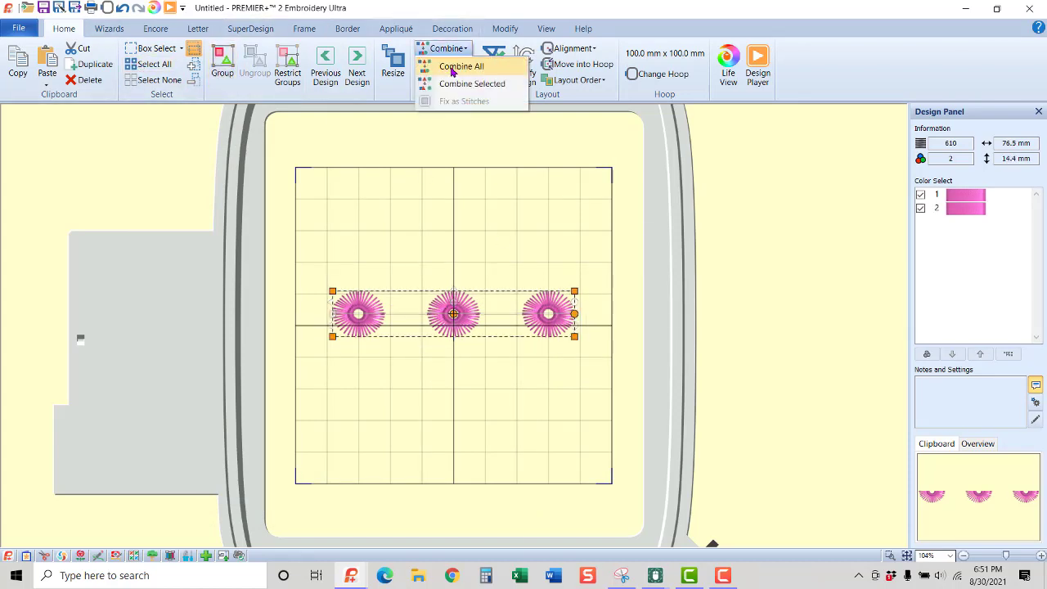
pyautogui.click(454, 84)
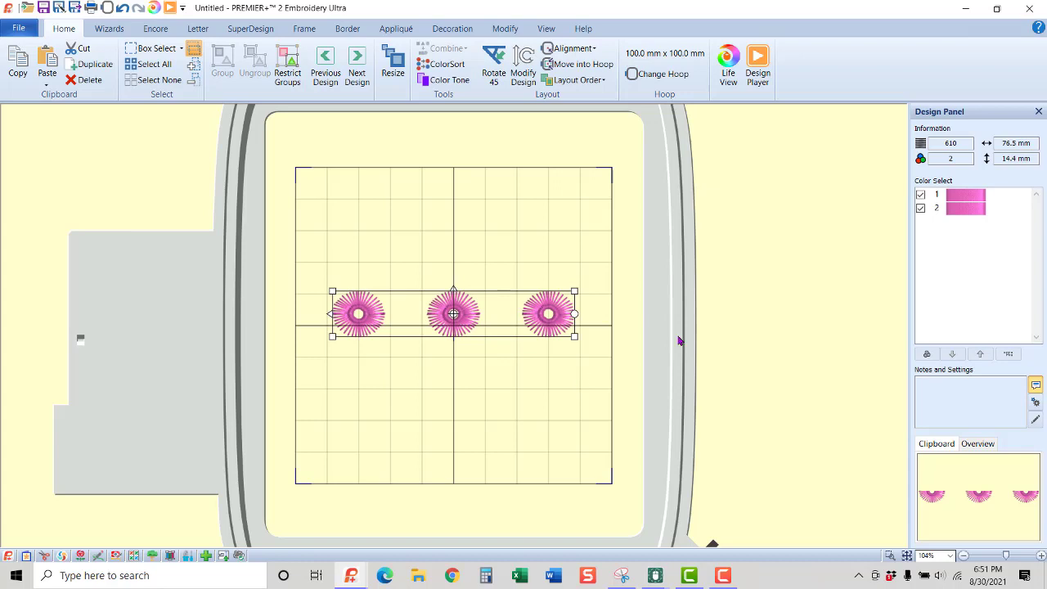
pyautogui.click(442, 63)
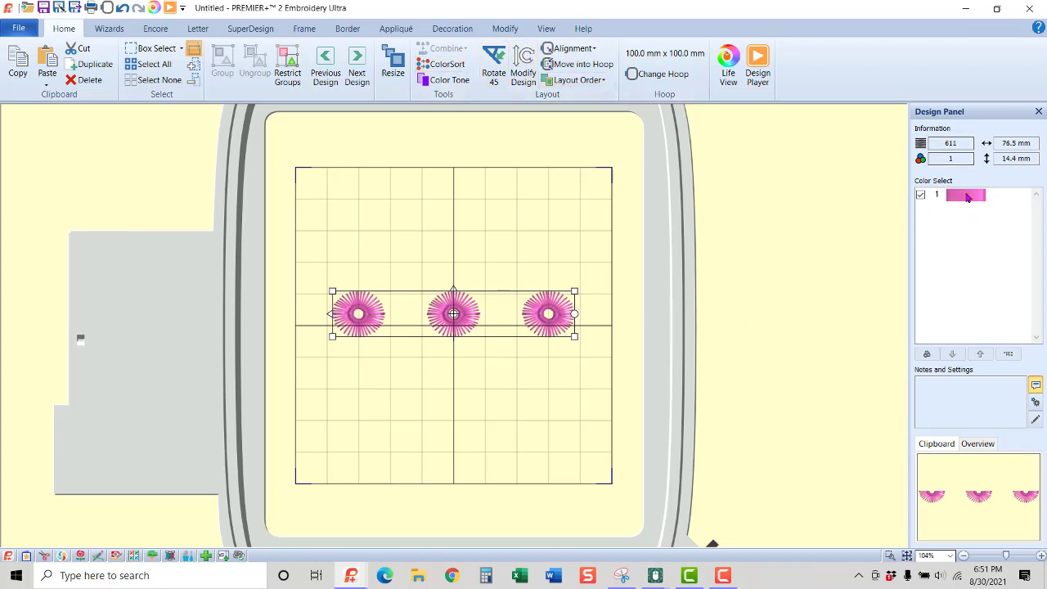
pyautogui.moveTo(525, 323); pyautogui.dragTo(525, 277)
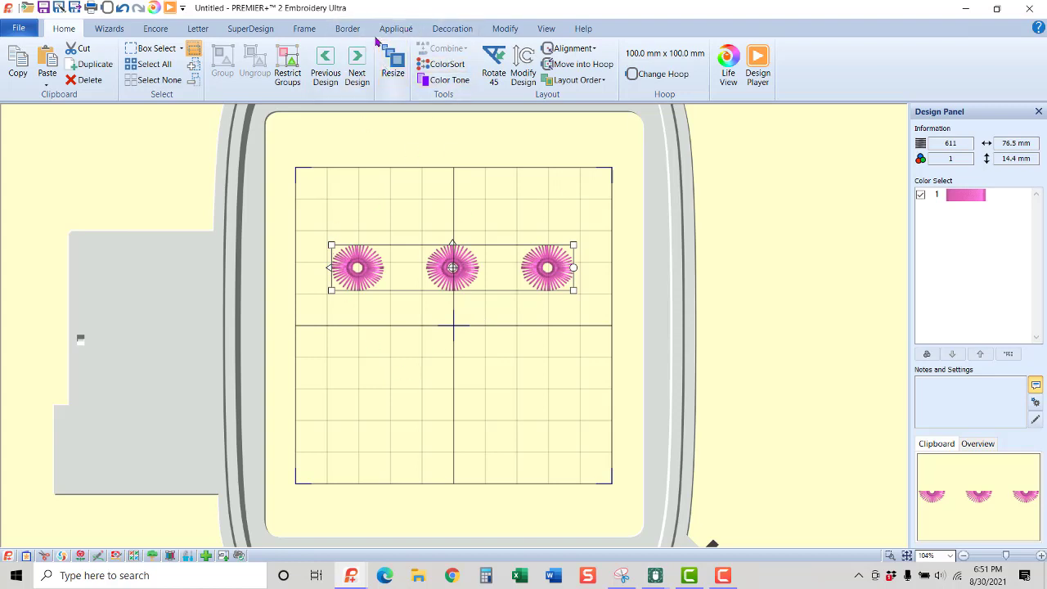
# Set the motif underline to Husqvarna Viking D Quilt Stitches pattern 4 with a Triple stitch
pyautogui.click(348, 29)
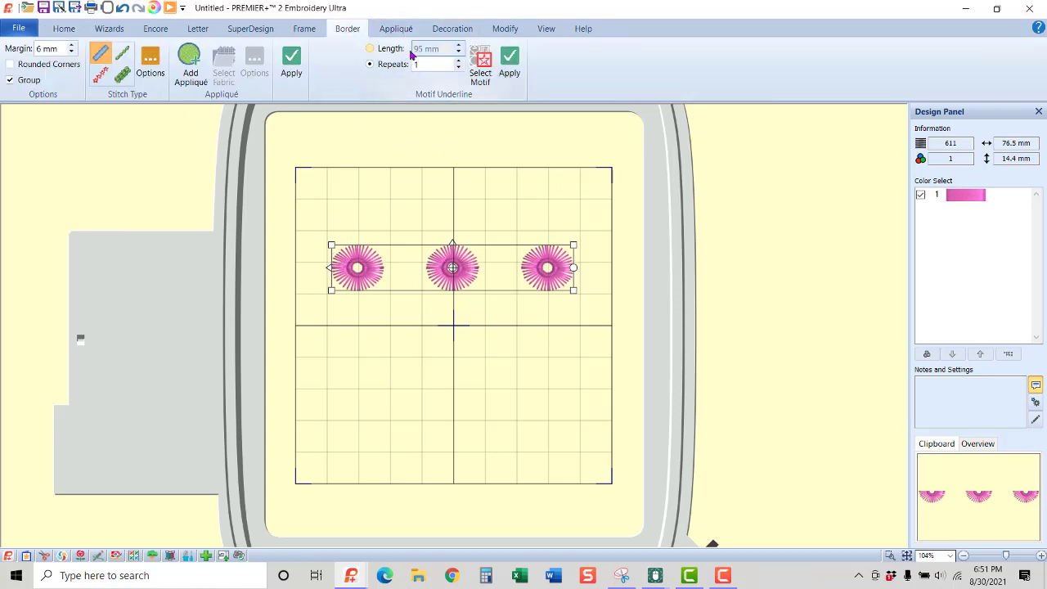
pyautogui.click(480, 62)
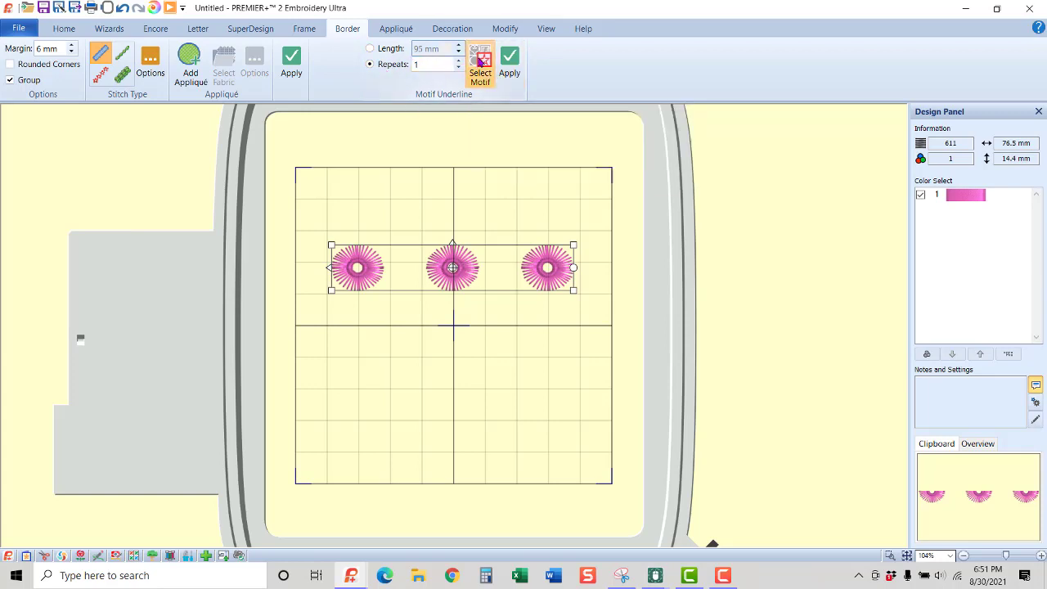
pyautogui.click(480, 62)
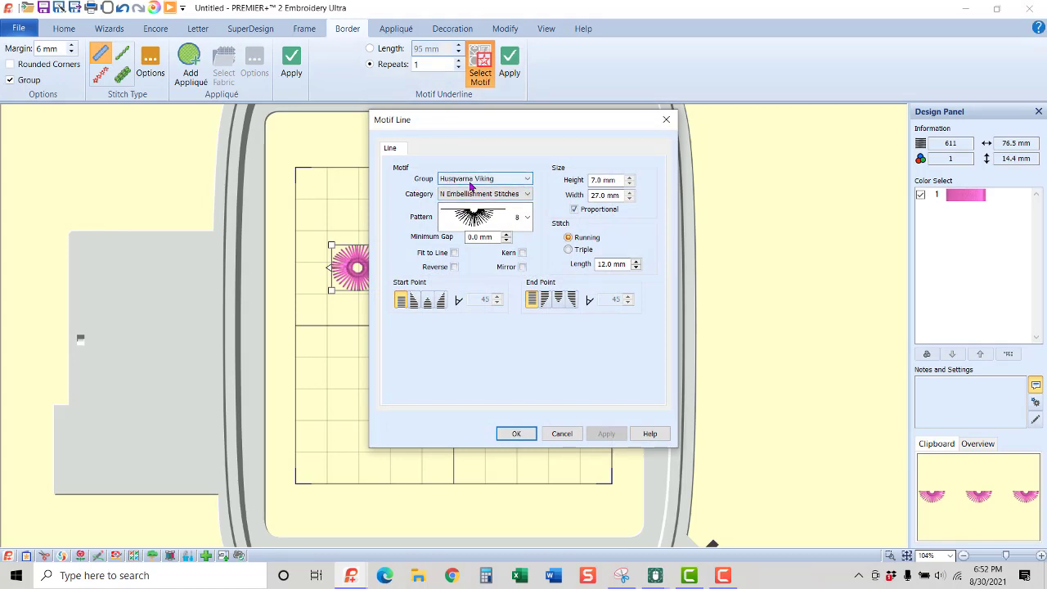
pyautogui.click(526, 194)
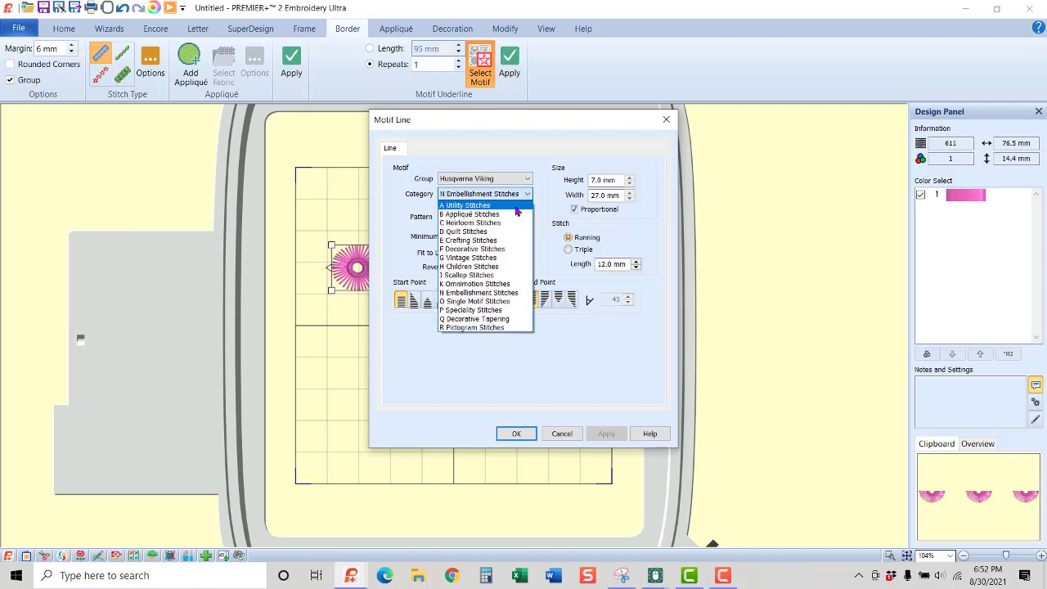
pyautogui.click(505, 235)
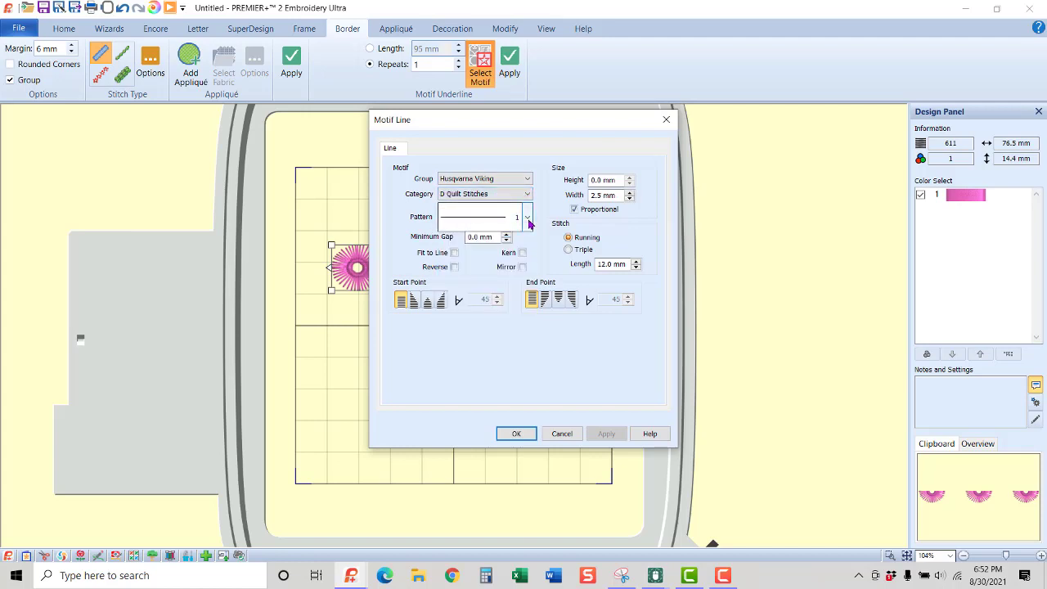
pyautogui.click(528, 218)
pyautogui.scroll(-1, 528, 256)
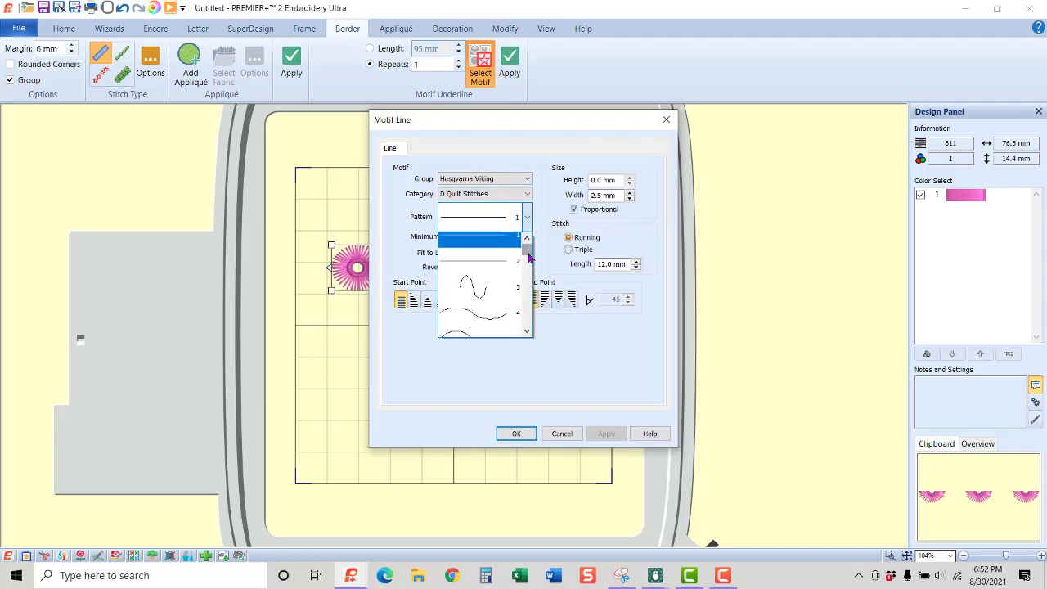
pyautogui.click(480, 256)
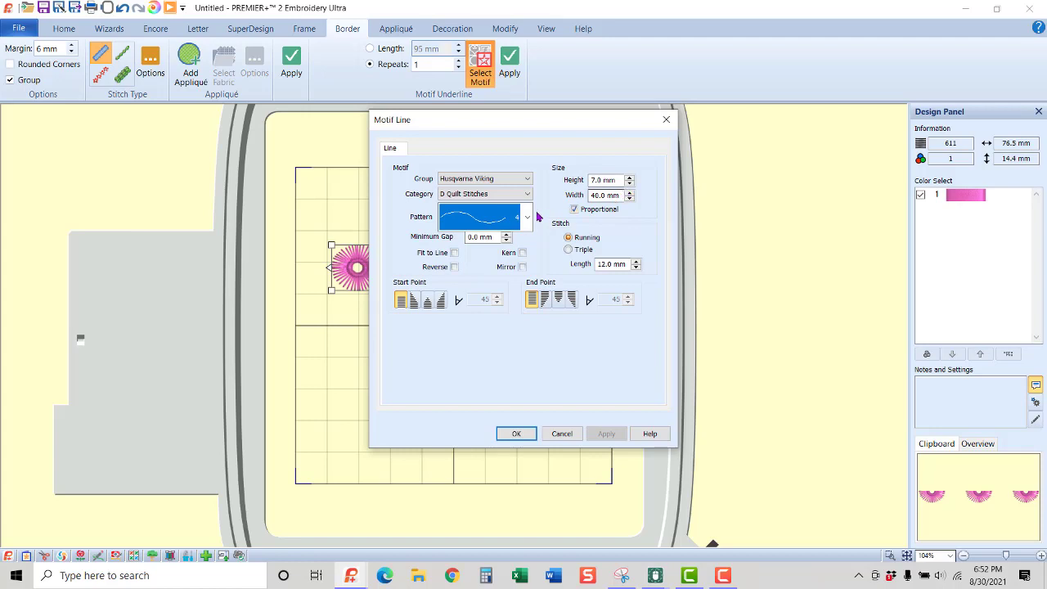
pyautogui.click(584, 256)
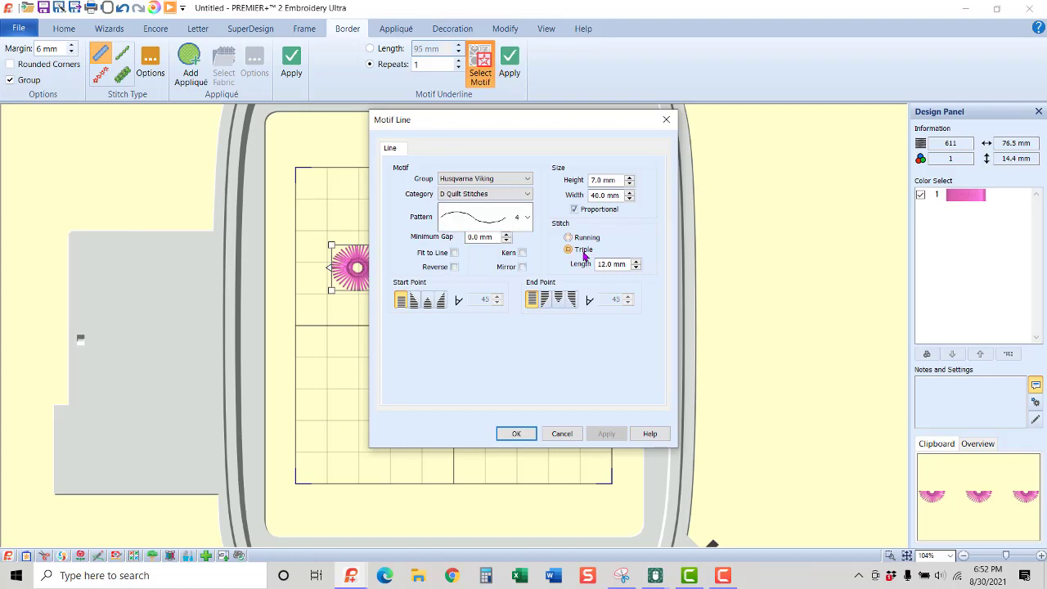
pyautogui.click(511, 434)
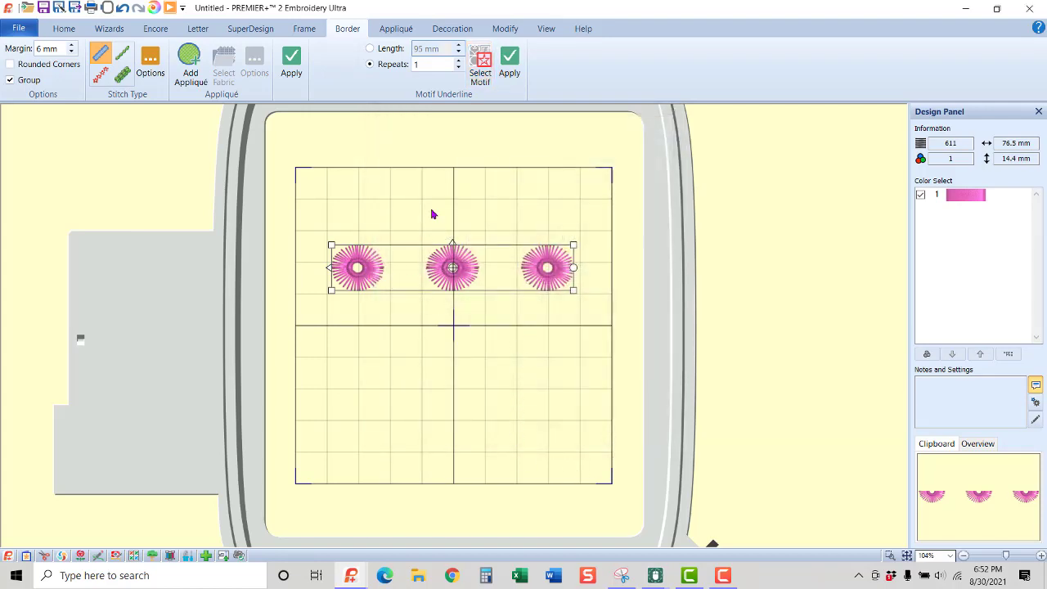
# Try inserting one repeat of the wavy quilt motif at the hoop center, and undo the insertion
pyautogui.click(527, 380)
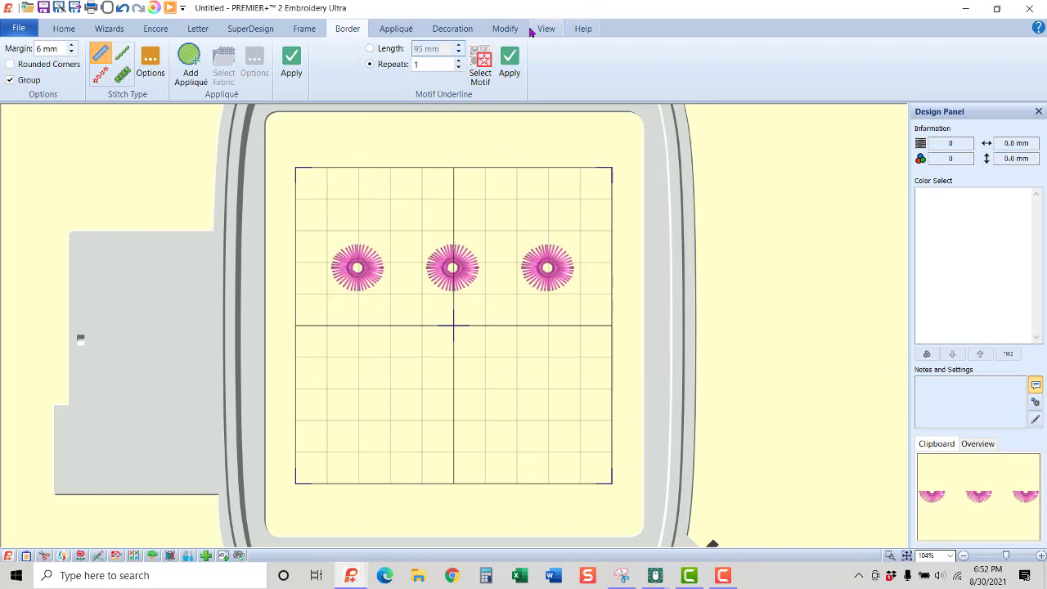
pyautogui.click(510, 68)
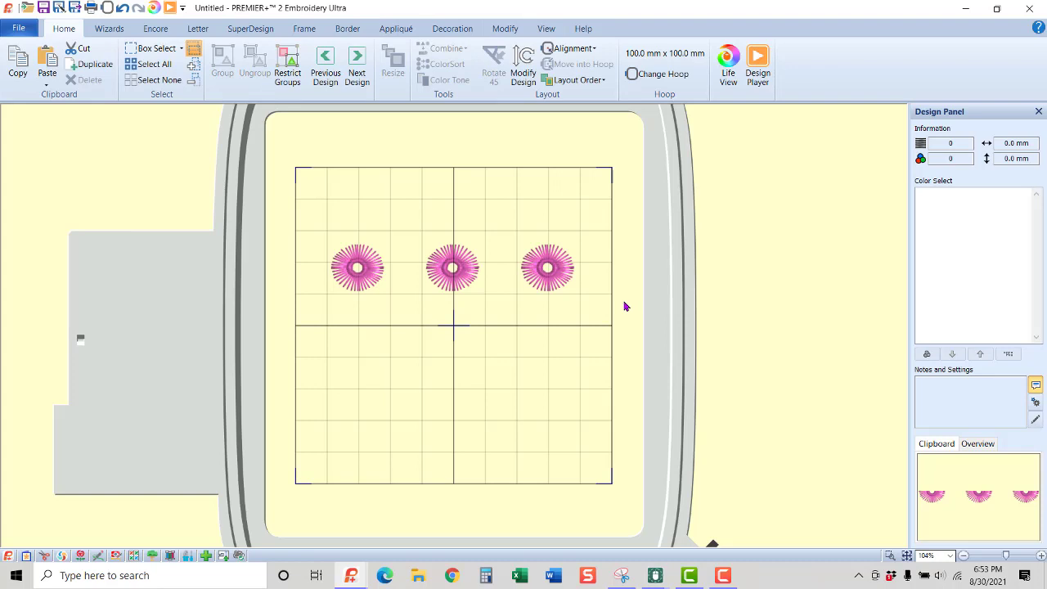
pyautogui.click(357, 33)
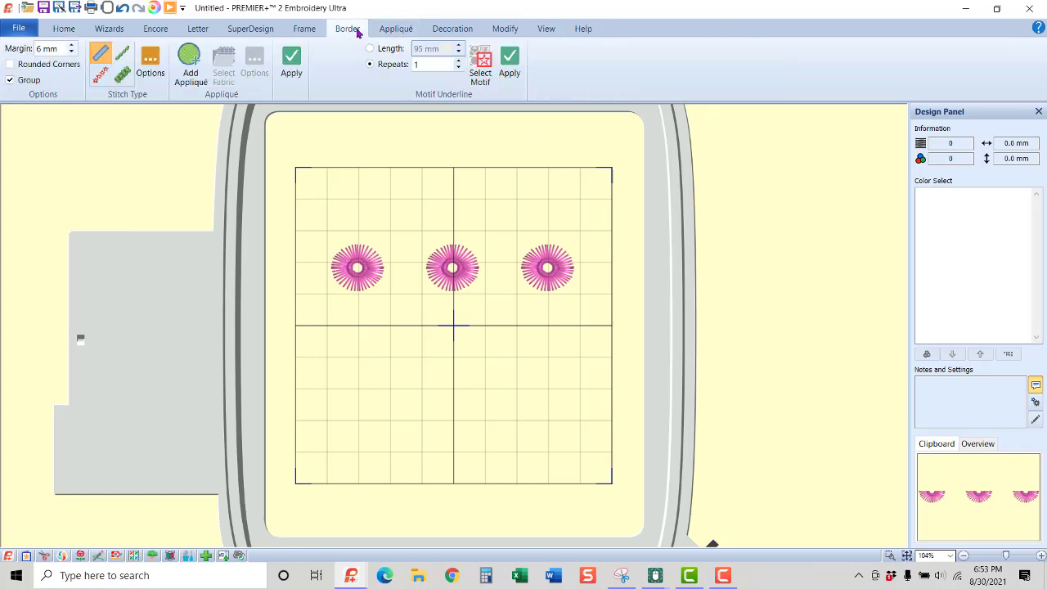
pyautogui.click(483, 70)
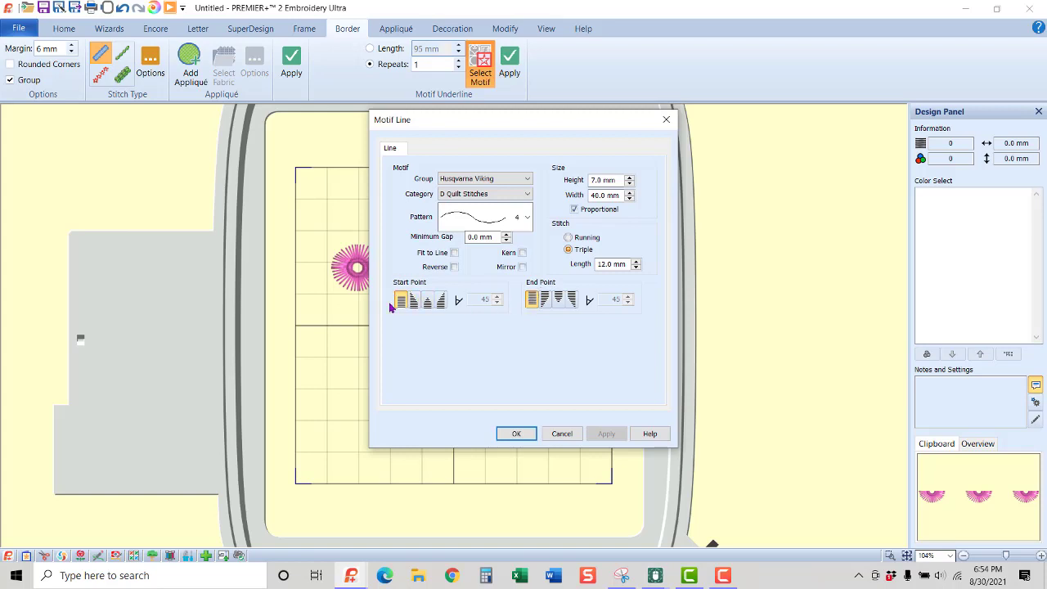
pyautogui.click(516, 434)
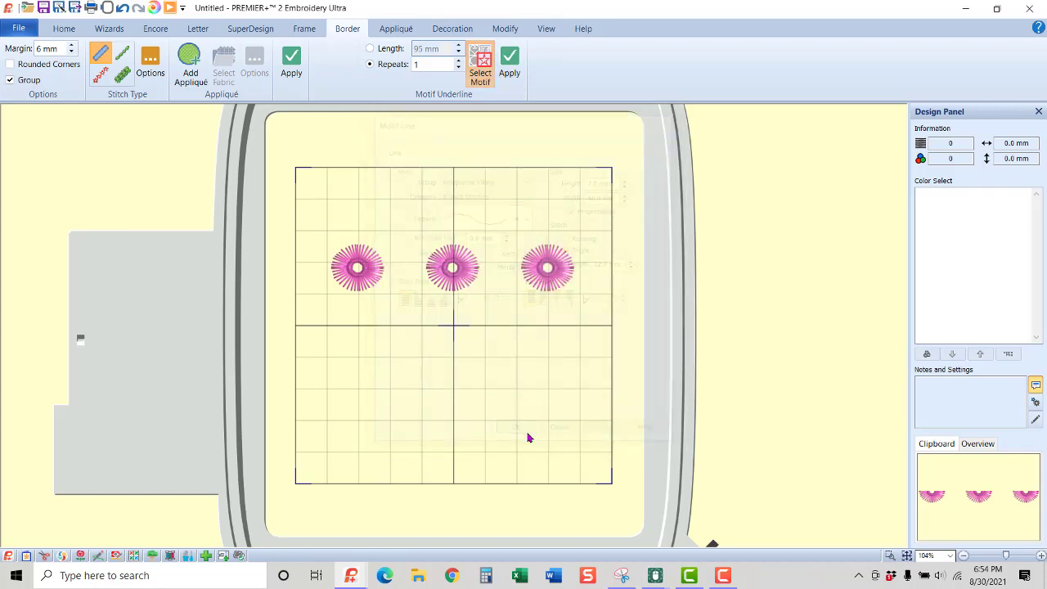
pyautogui.click(510, 61)
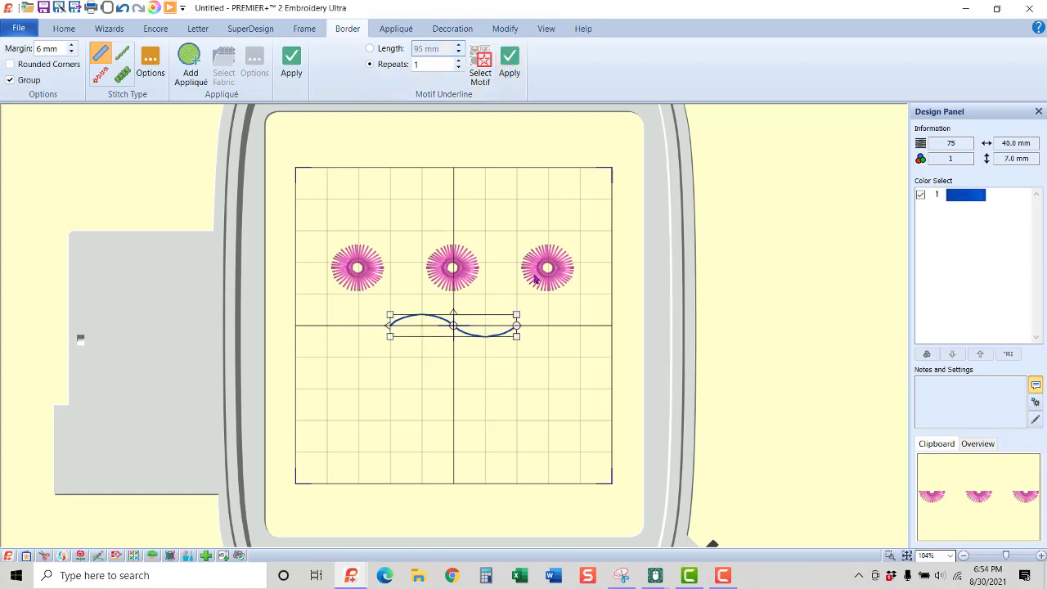
pyautogui.click(123, 8)
pyautogui.hotkey('ctrl', 'a')
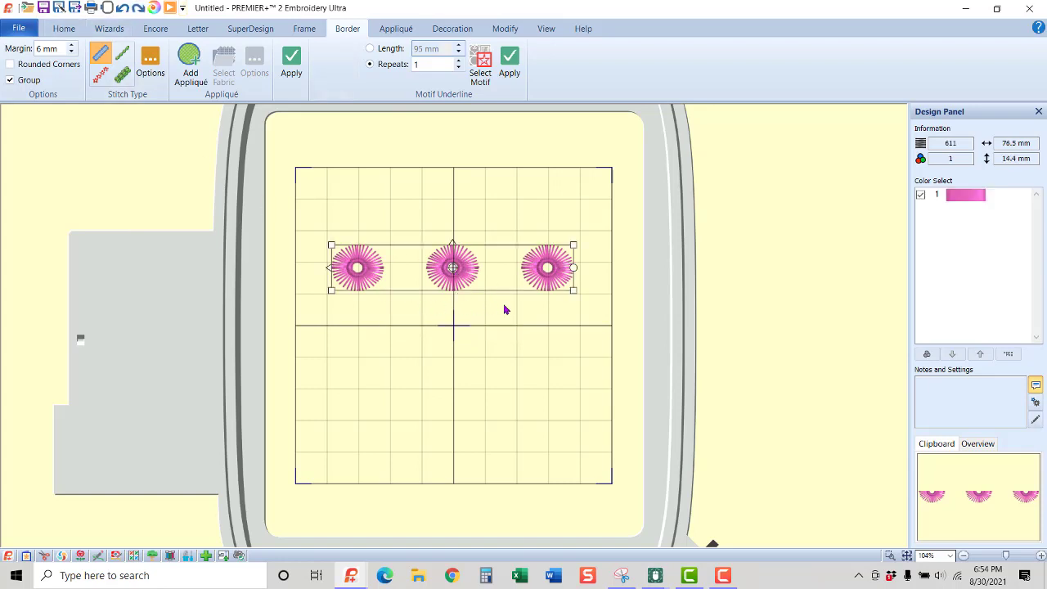
# Insert one repeat of the wavy quilt motif with nothing selected and place it just below and slightly left of the hoop center
pyautogui.click(640, 261)
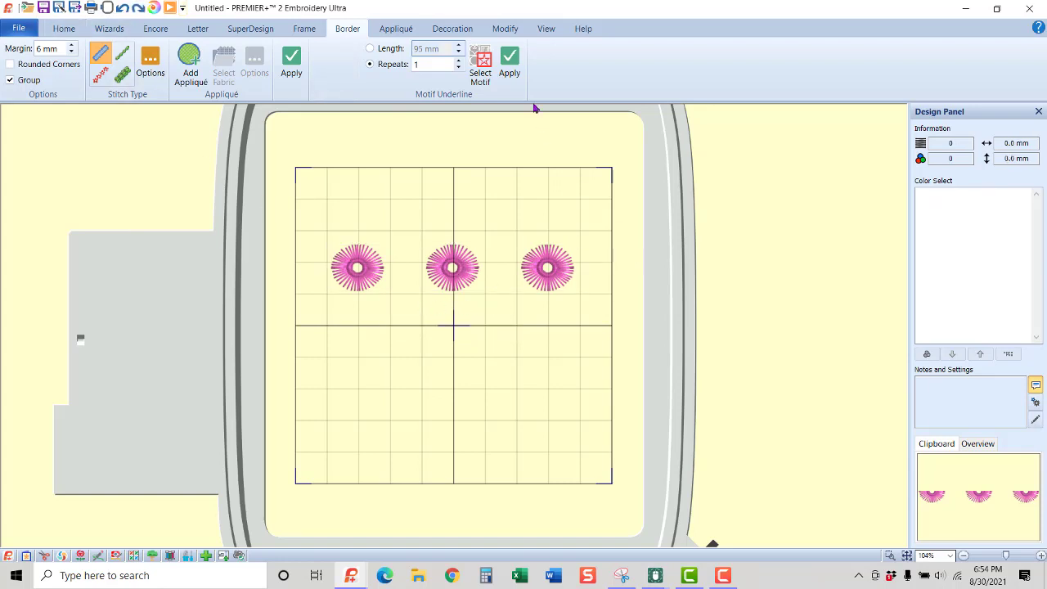
pyautogui.click(508, 65)
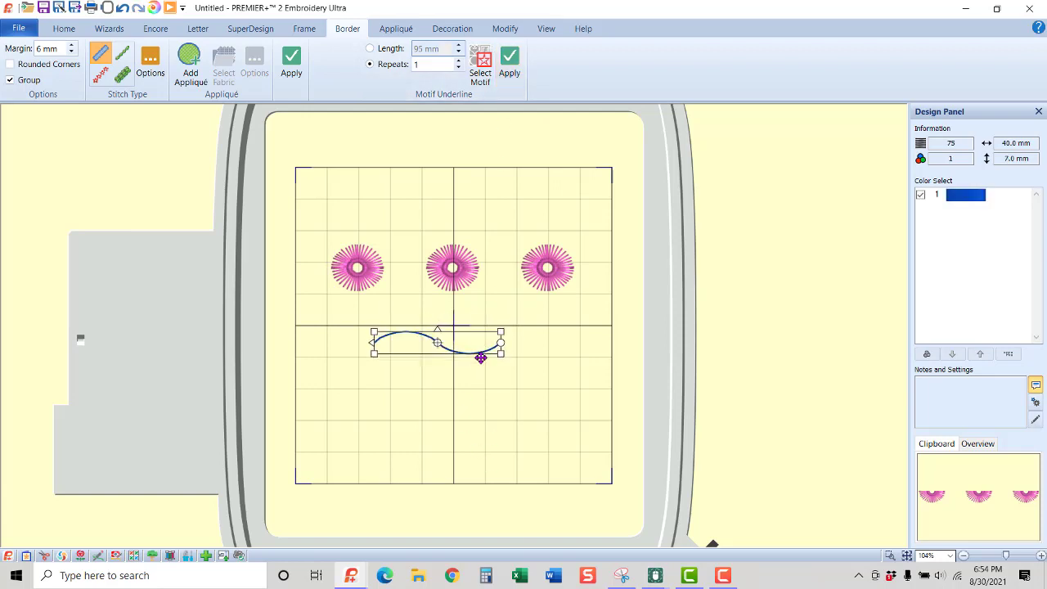
pyautogui.moveTo(481, 358); pyautogui.dragTo(481, 363)
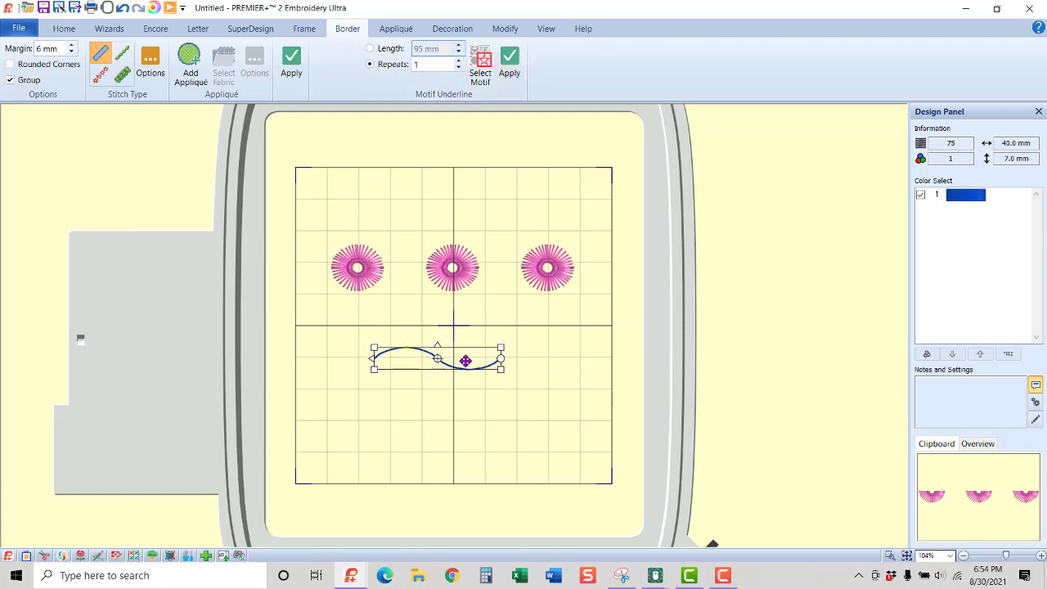
# Rotate the wavy motif line 90 degrees in Modify Design to form a vertical stem
pyautogui.rightClick(467, 360)
pyautogui.click(508, 112)
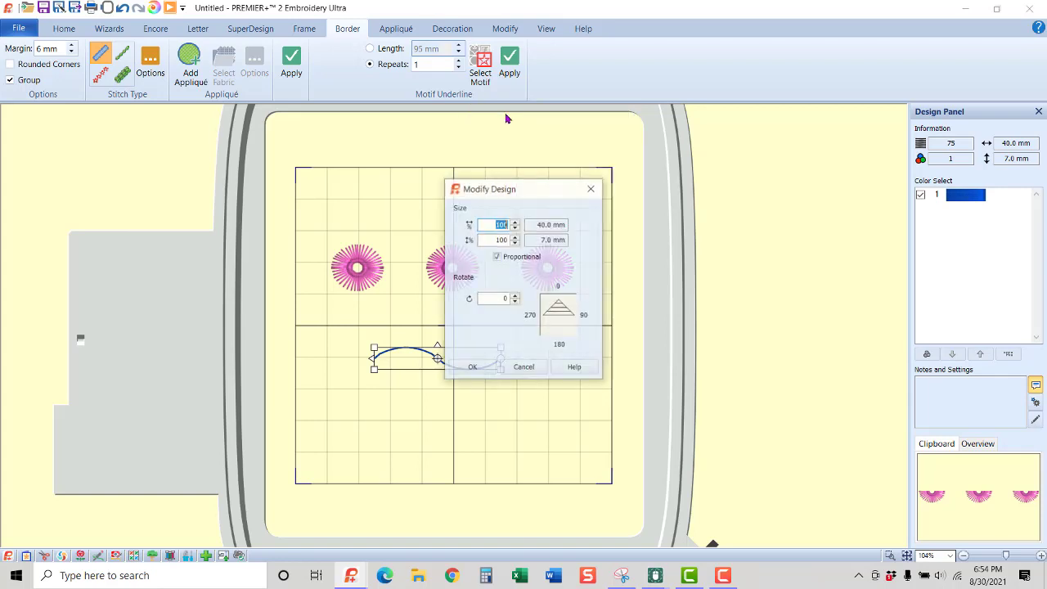
pyautogui.doubleClick(497, 299)
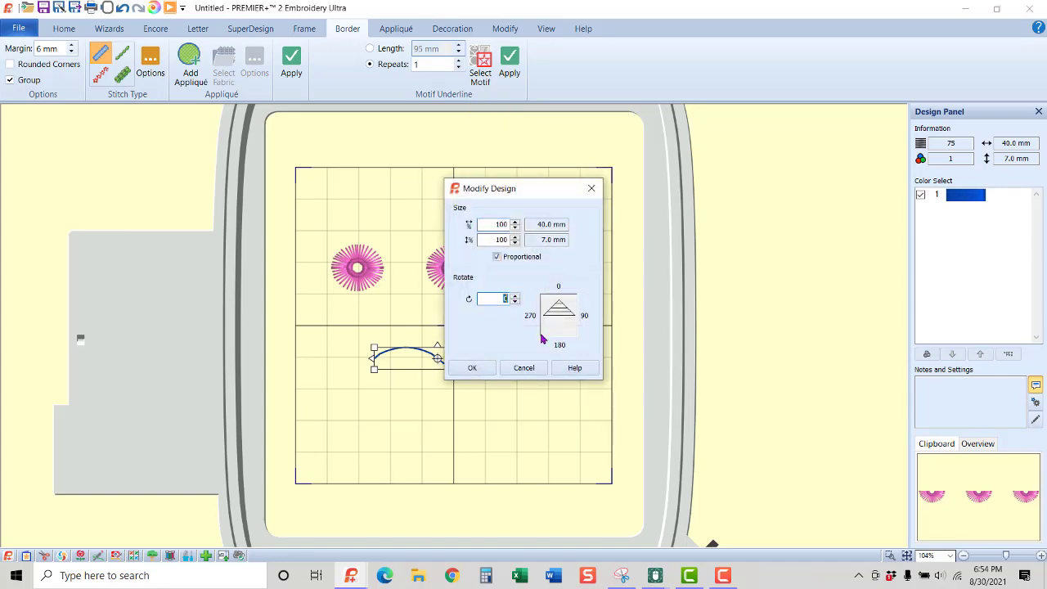
pyautogui.write('90')
pyautogui.click(472, 367)
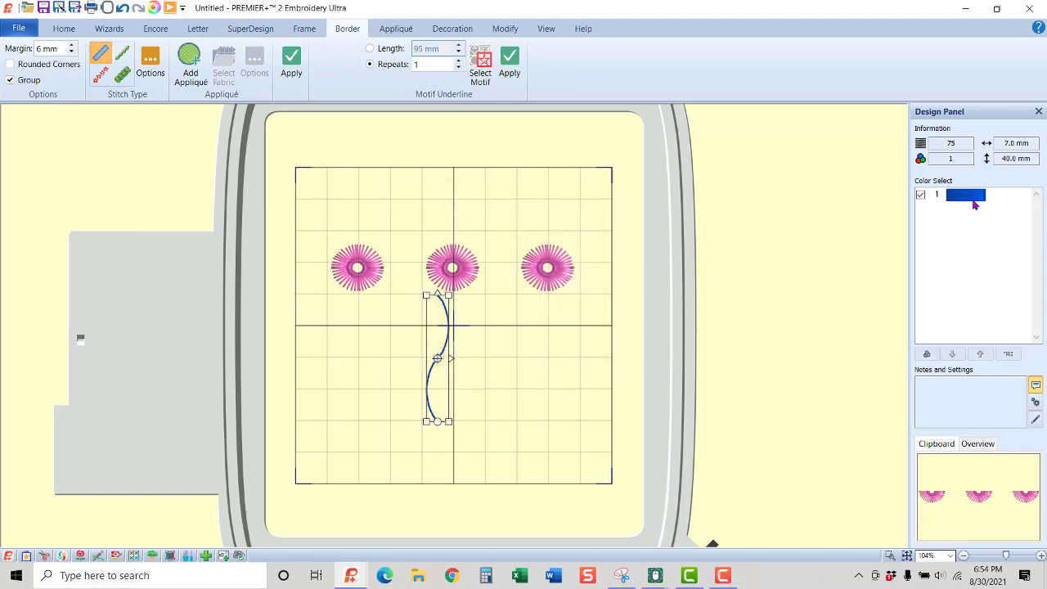
# Change the stem's blue thread to a green quick color
pyautogui.doubleClick(973, 195)
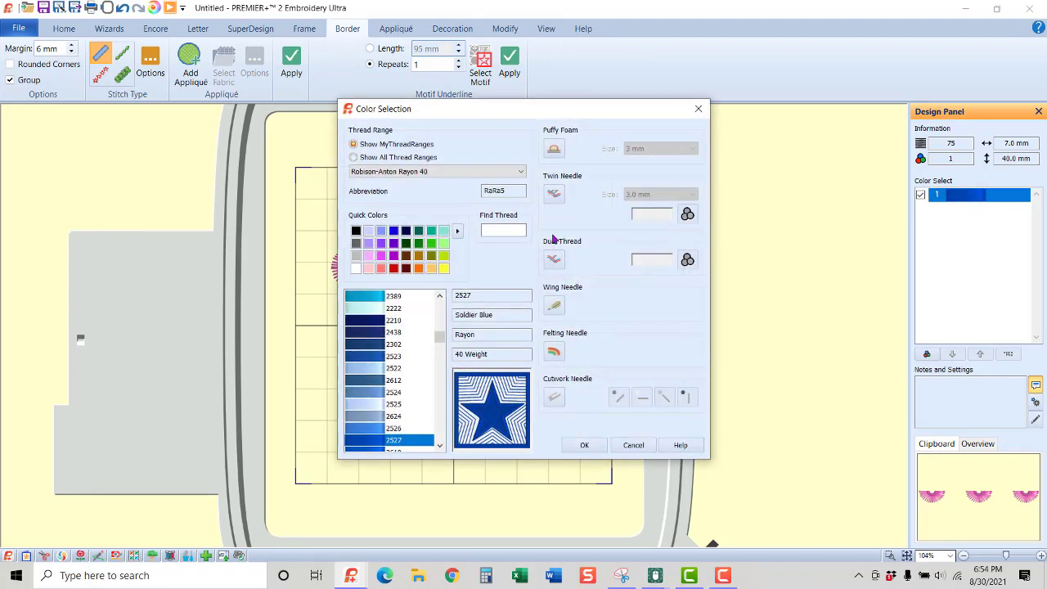
pyautogui.click(417, 243)
pyautogui.click(585, 447)
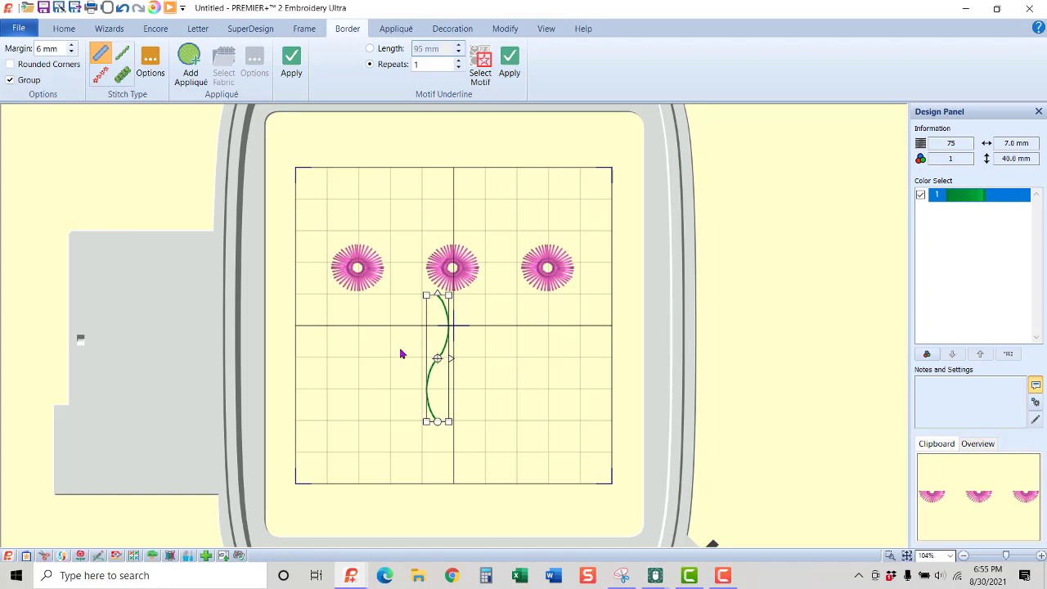
# Set the motif line to Husqvarna Viking R Pictogram Stitches pattern 5 with a running stitch
pyautogui.click(480, 63)
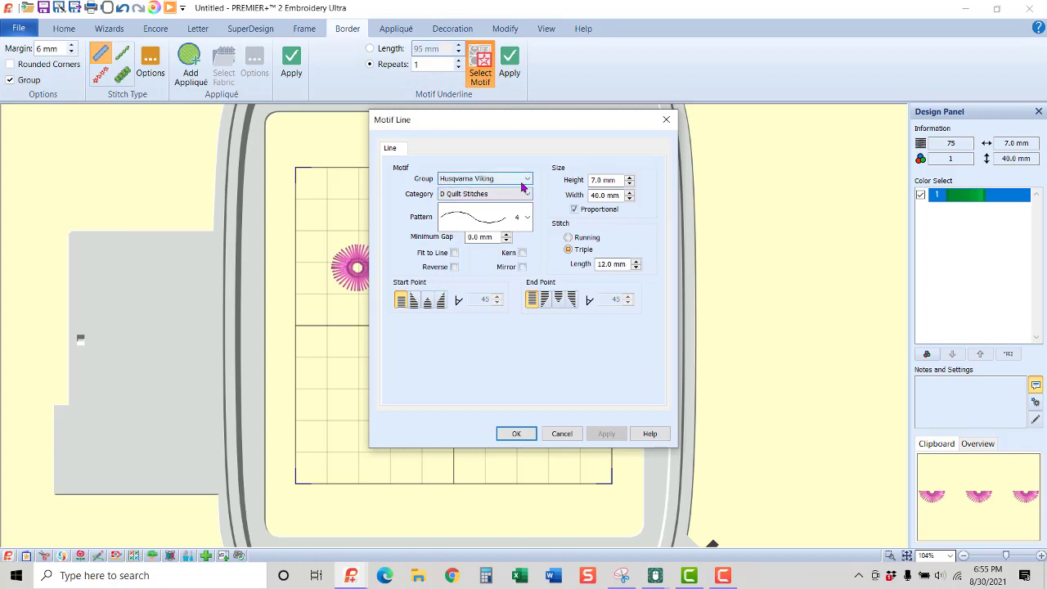
pyautogui.click(526, 193)
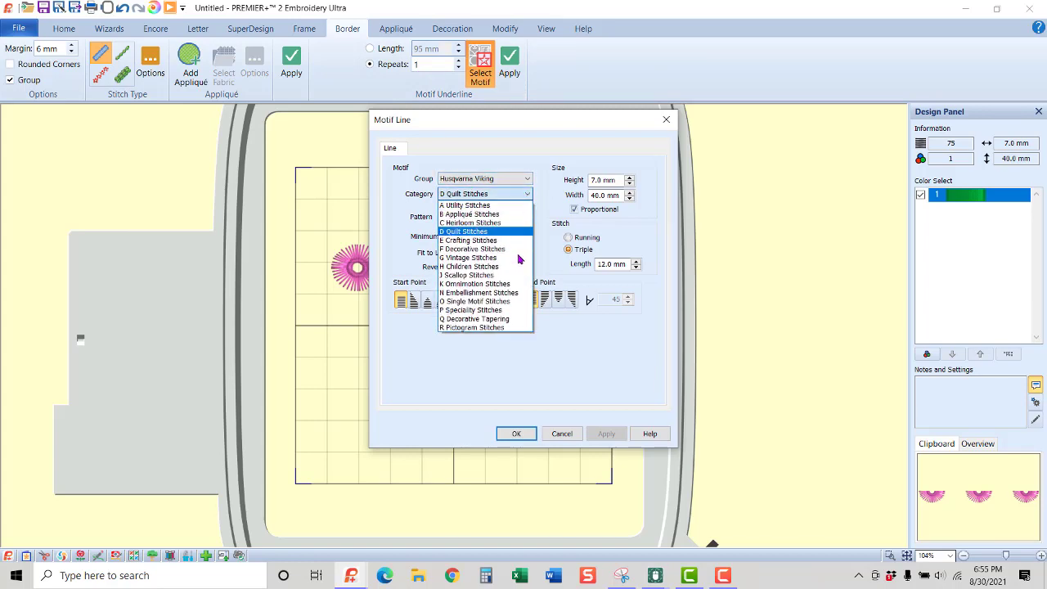
pyautogui.click(516, 327)
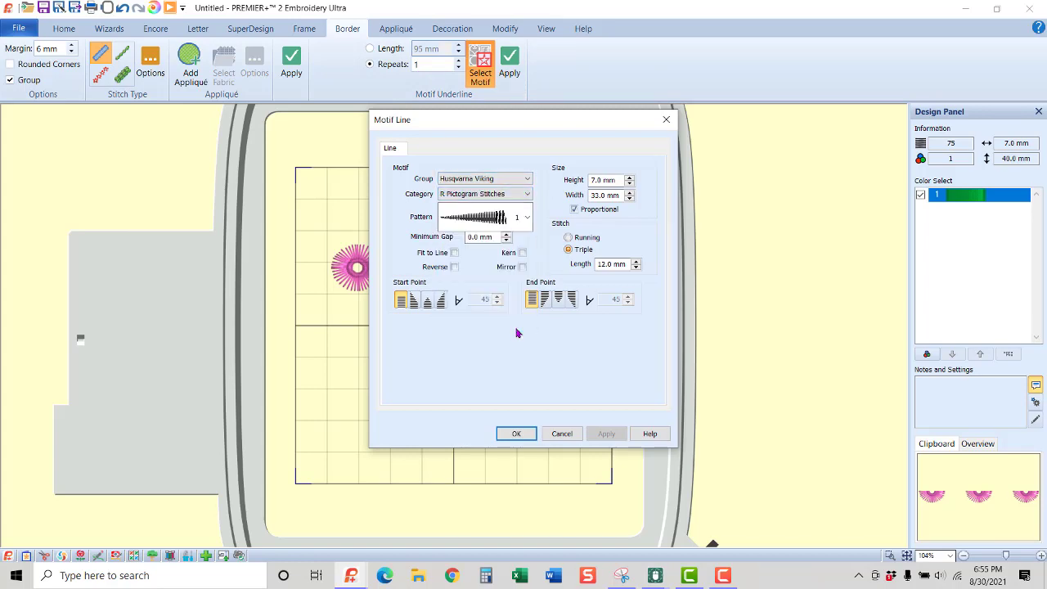
pyautogui.click(528, 218)
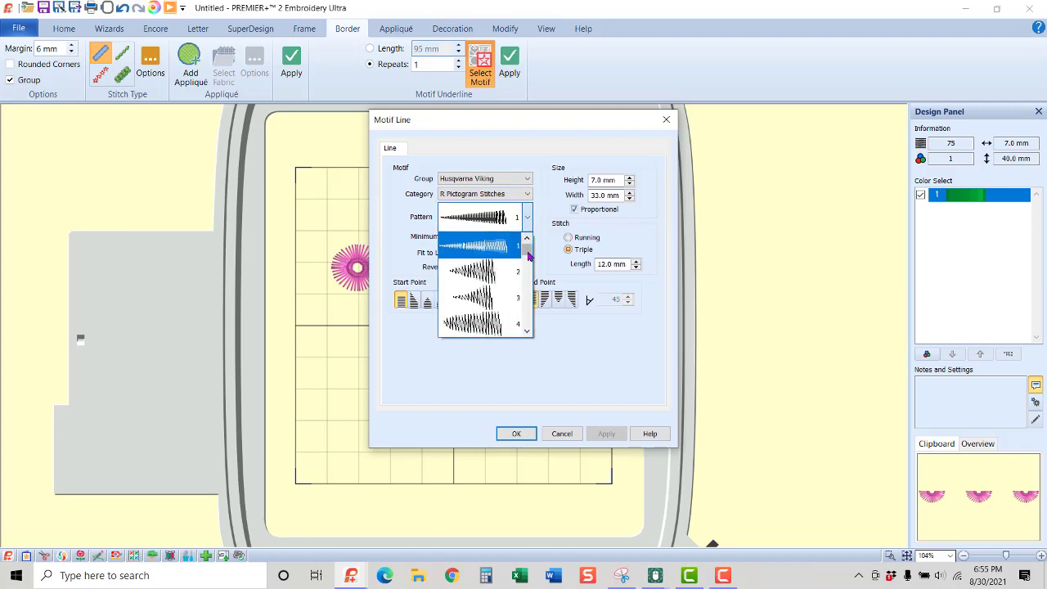
pyautogui.scroll(-1, 528, 249)
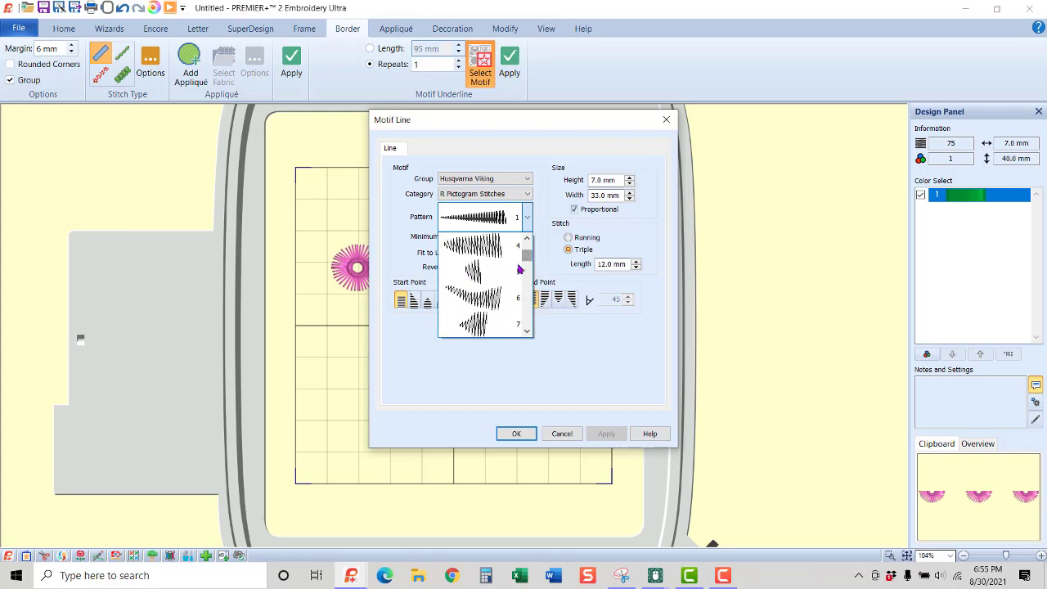
pyautogui.click(500, 274)
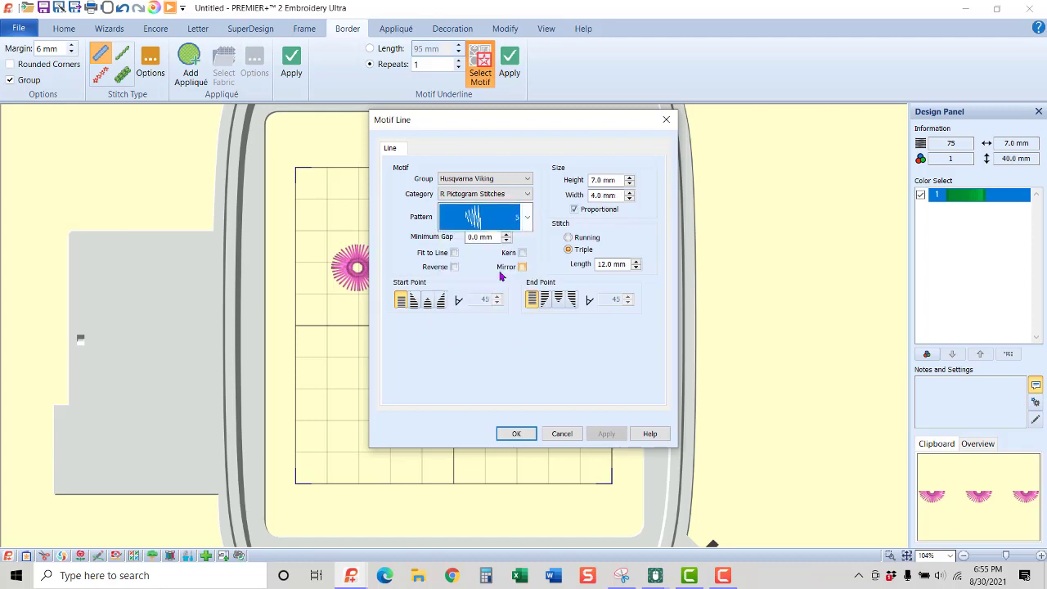
pyautogui.click(586, 238)
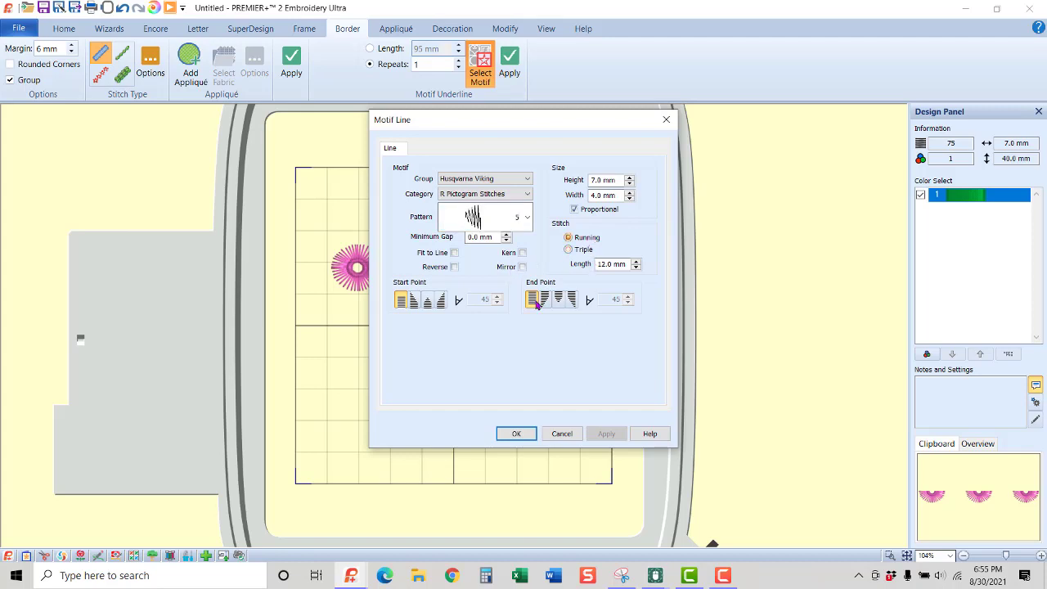
pyautogui.click(515, 434)
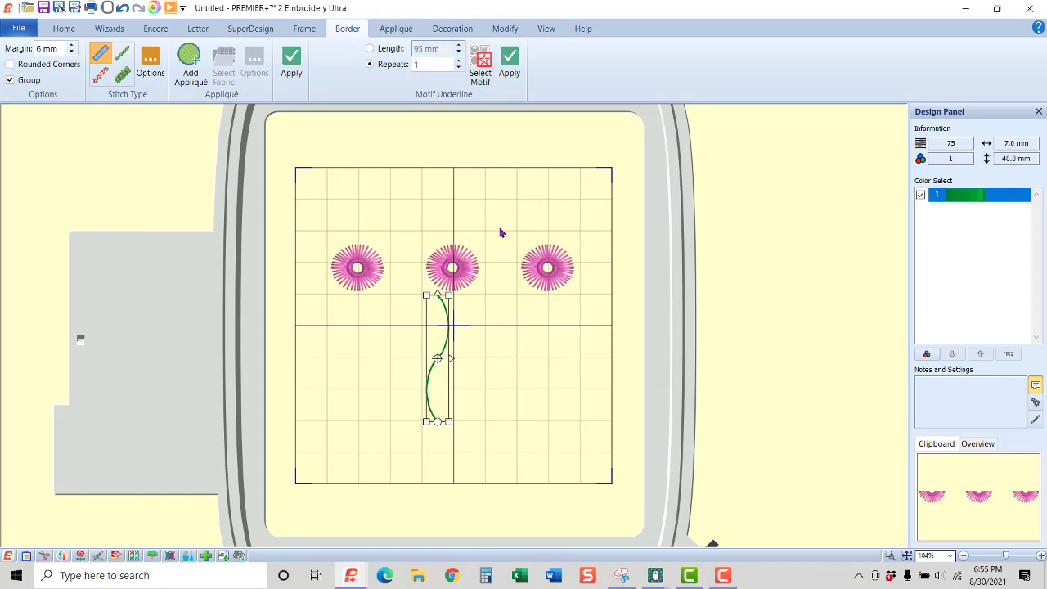
# Insert one repeat of the pictogram motif with nothing selected and place it left of the green stem, just below the horizontal center line
pyautogui.click(543, 385)
pyautogui.click(510, 65)
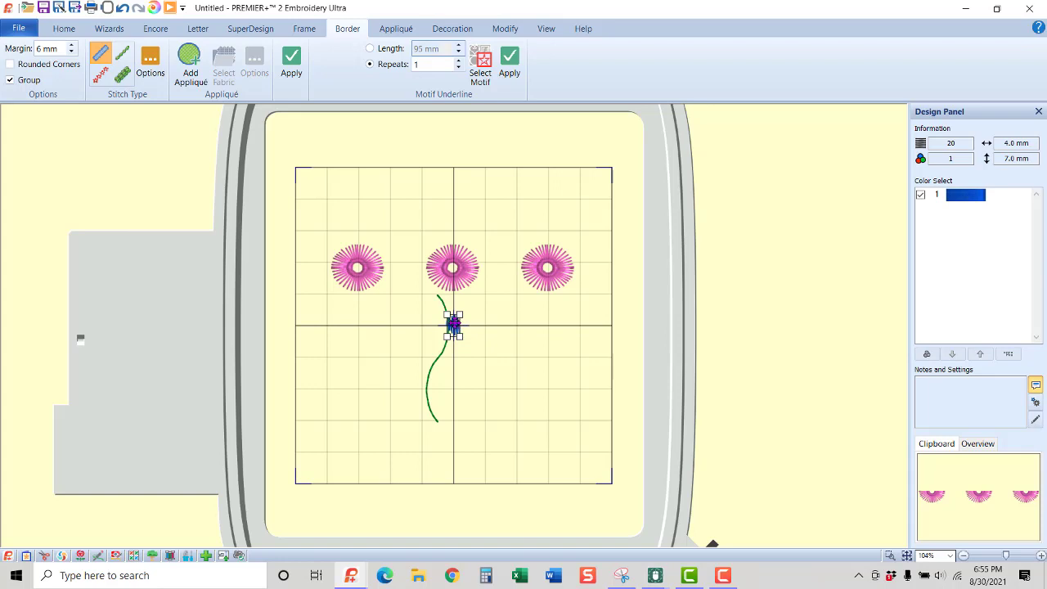
pyautogui.moveTo(463, 327); pyautogui.dragTo(391, 335)
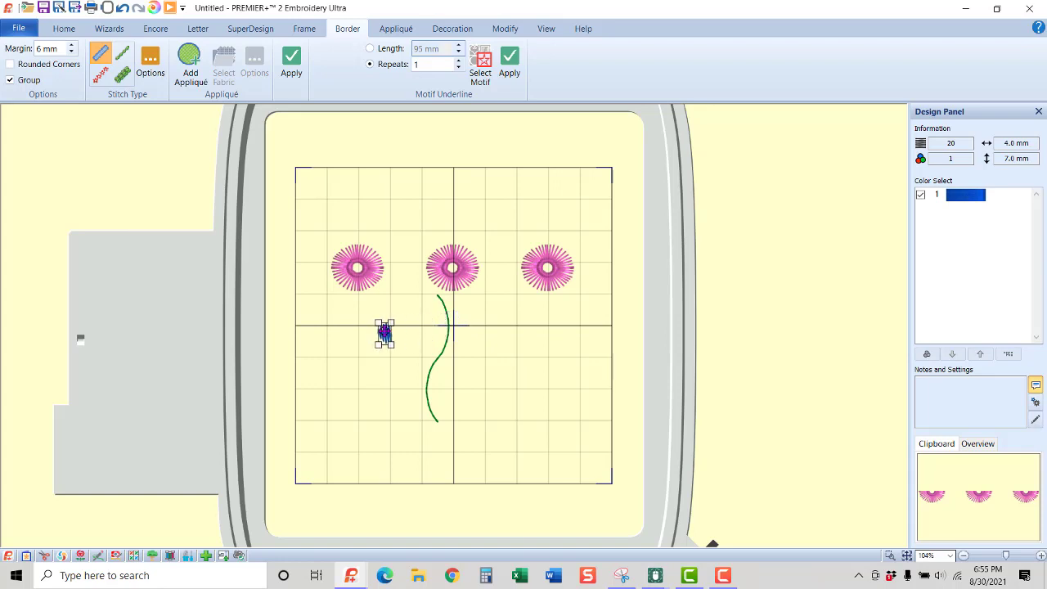
# Preview the stitch-out in the Design Player to examine the stitching direction of the blue pictogram motif
pyautogui.click(169, 7)
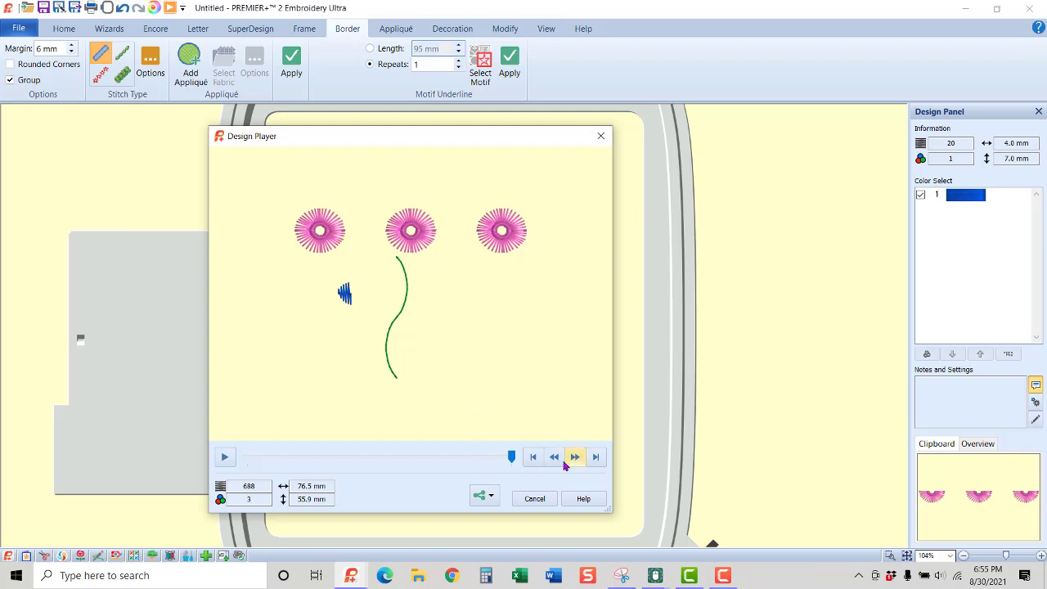
pyautogui.moveTo(513, 458)
pyautogui.mouseDown()
pyautogui.moveTo(330, 459)
pyautogui.moveTo(444, 471)
pyautogui.moveTo(513, 465)
pyautogui.mouseUp()
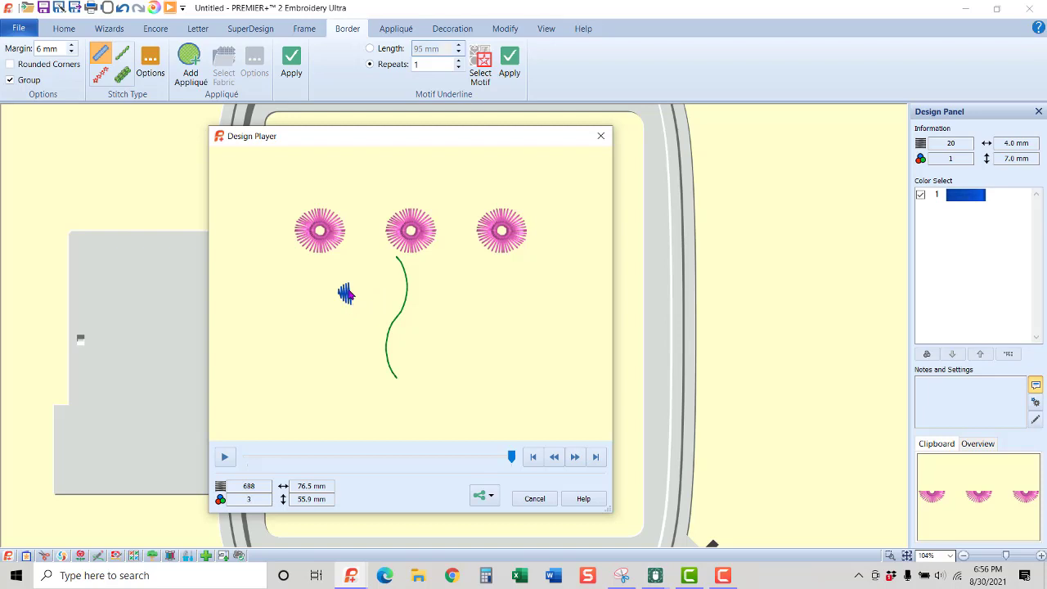
pyautogui.click(535, 498)
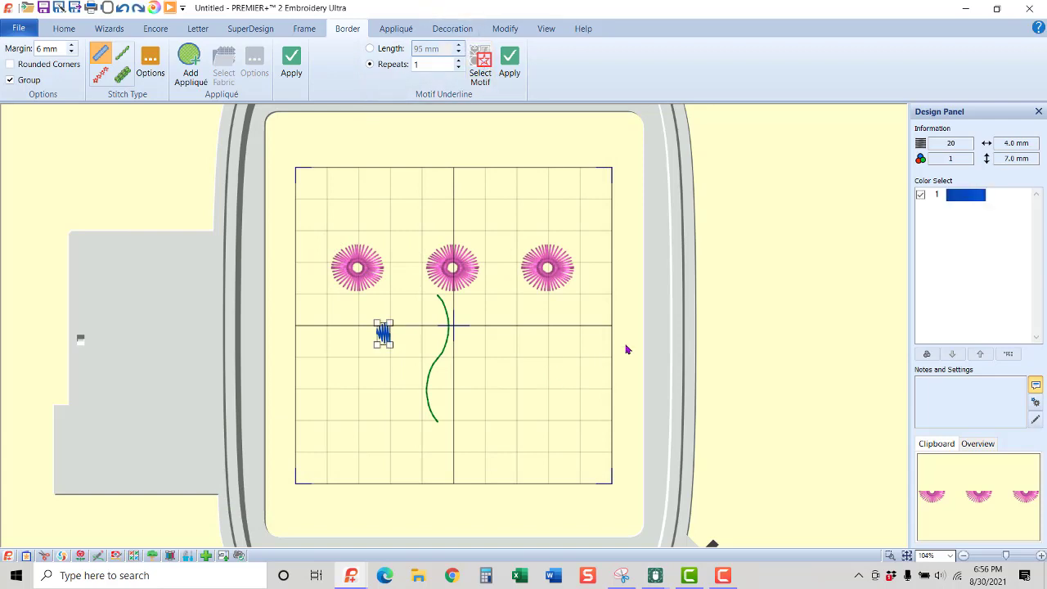
# Insert one repeat of pictogram pattern 7 in reverse with running stitch, and butt it against the first blue motif to complete a leaf
pyautogui.click(597, 374)
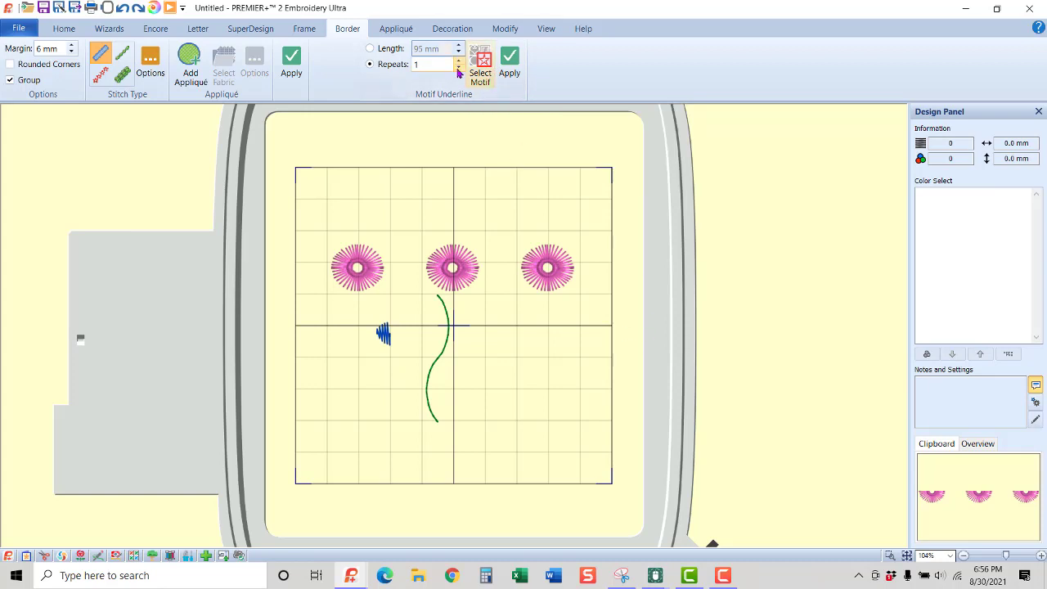
pyautogui.click(480, 67)
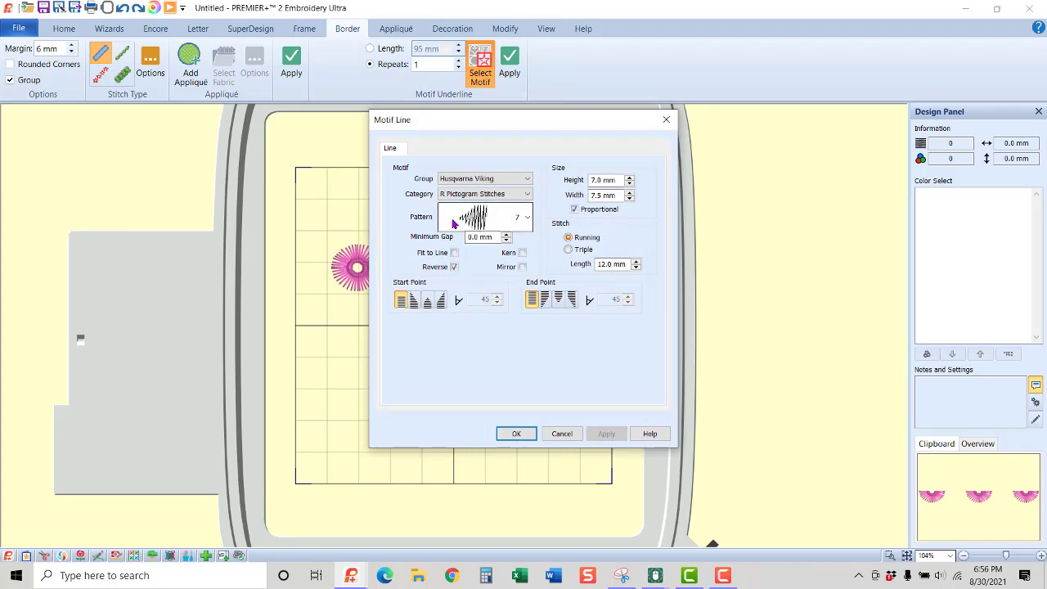
pyautogui.click(517, 434)
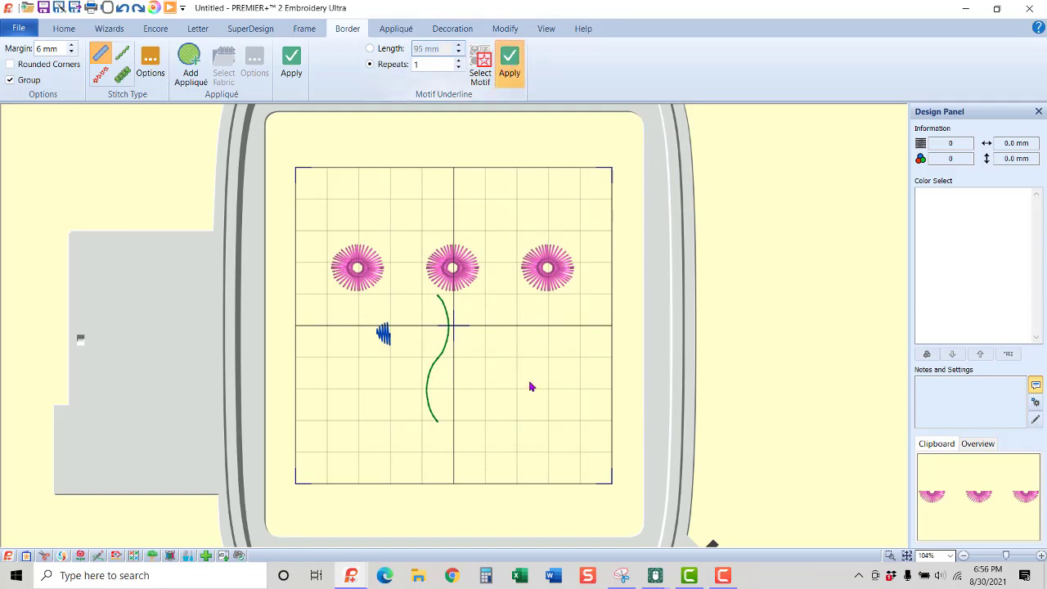
pyautogui.moveTo(459, 316); pyautogui.dragTo(415, 327)
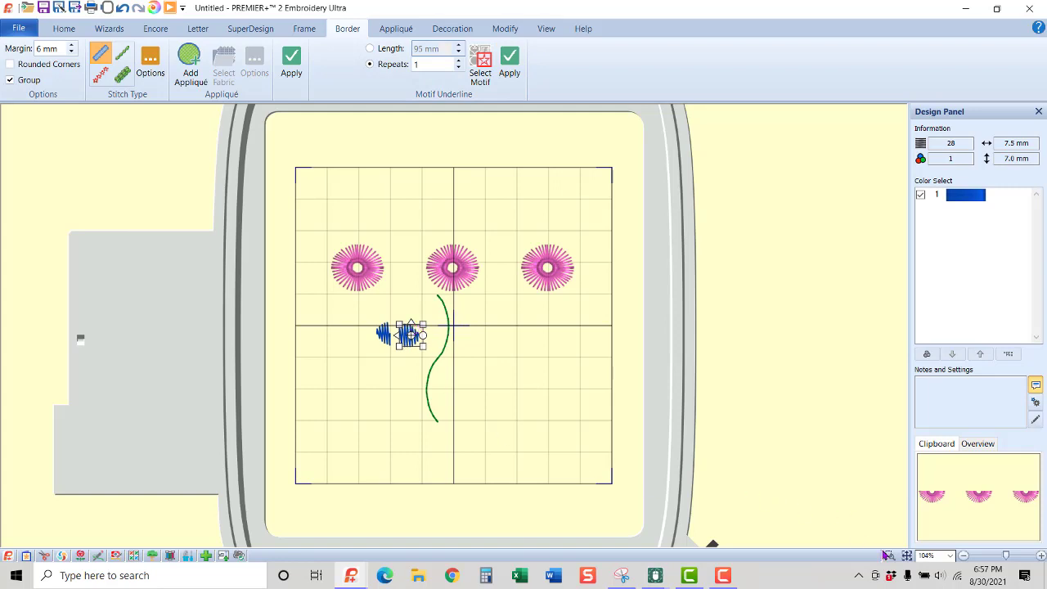
pyautogui.moveTo(343, 306); pyautogui.dragTo(472, 385)
pyautogui.moveTo(505, 222); pyautogui.dragTo(456, 204)
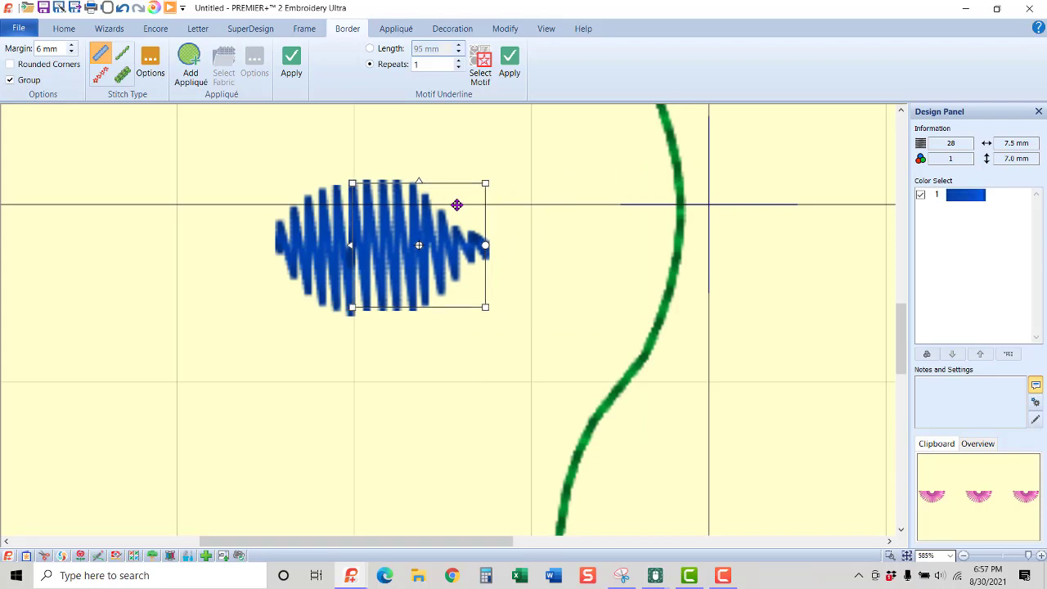
# Play back the end of the design in the Design Player to check how the two leaf halves stitch out together
pyautogui.click(170, 9)
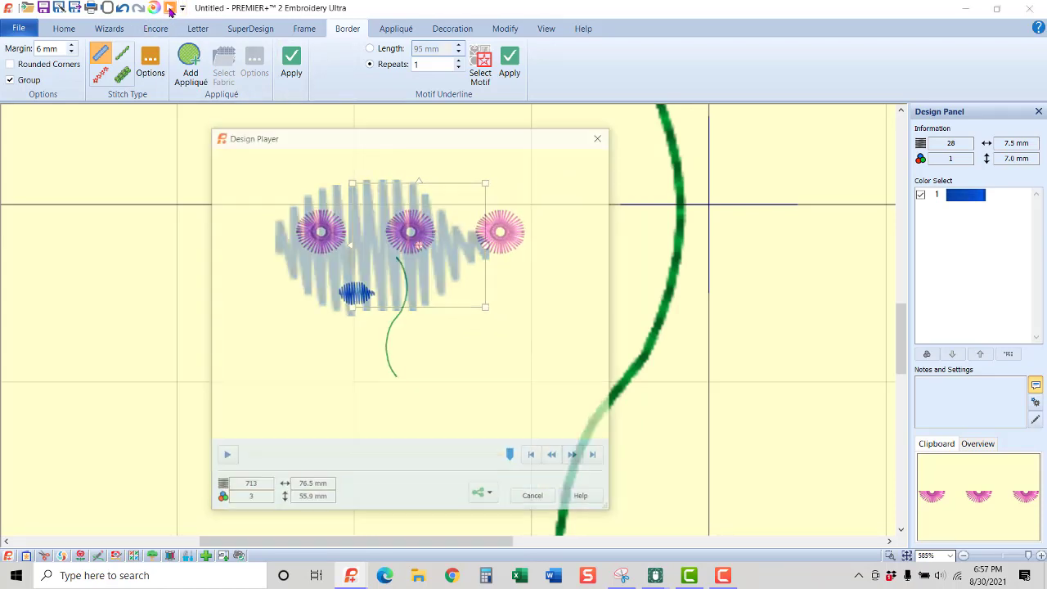
pyautogui.moveTo(511, 456); pyautogui.dragTo(491, 458)
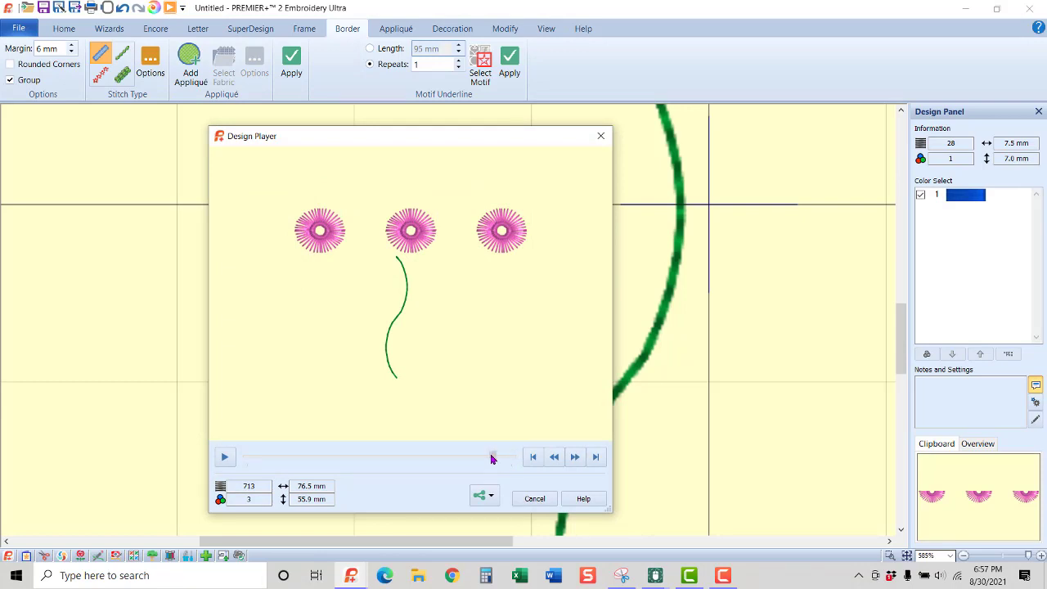
pyautogui.moveTo(491, 458); pyautogui.dragTo(518, 460)
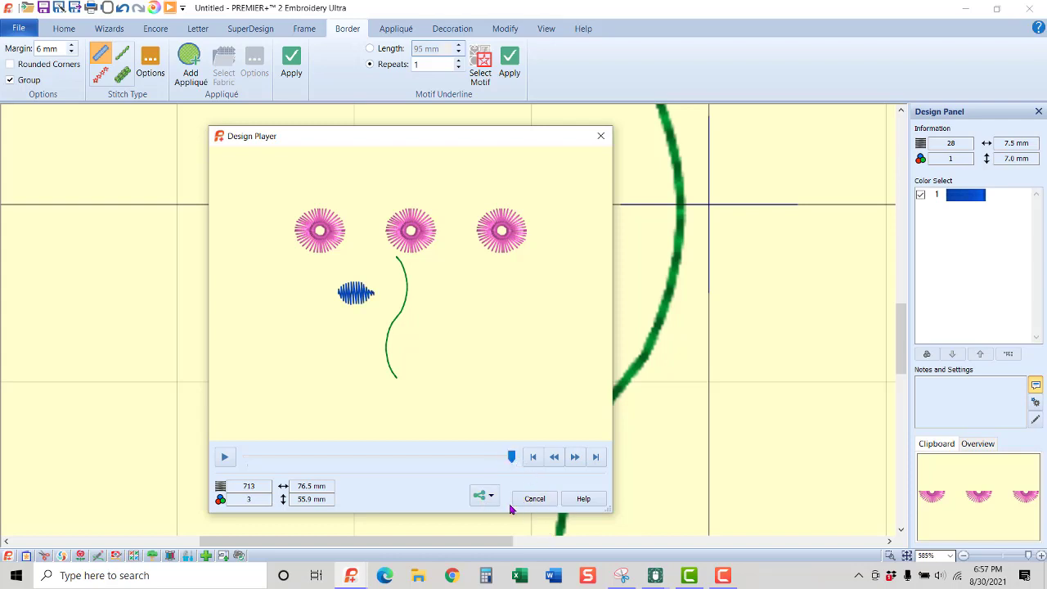
pyautogui.click(534, 498)
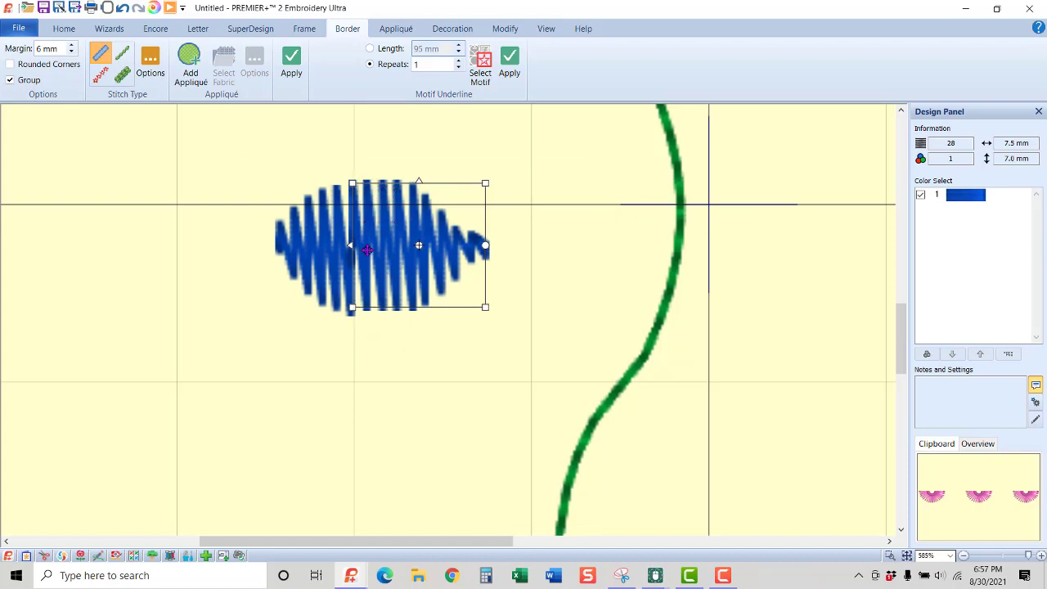
# Box-select both blue leaf halves, combine them into one design and ColorSort it into a single thread color
pyautogui.click(64, 29)
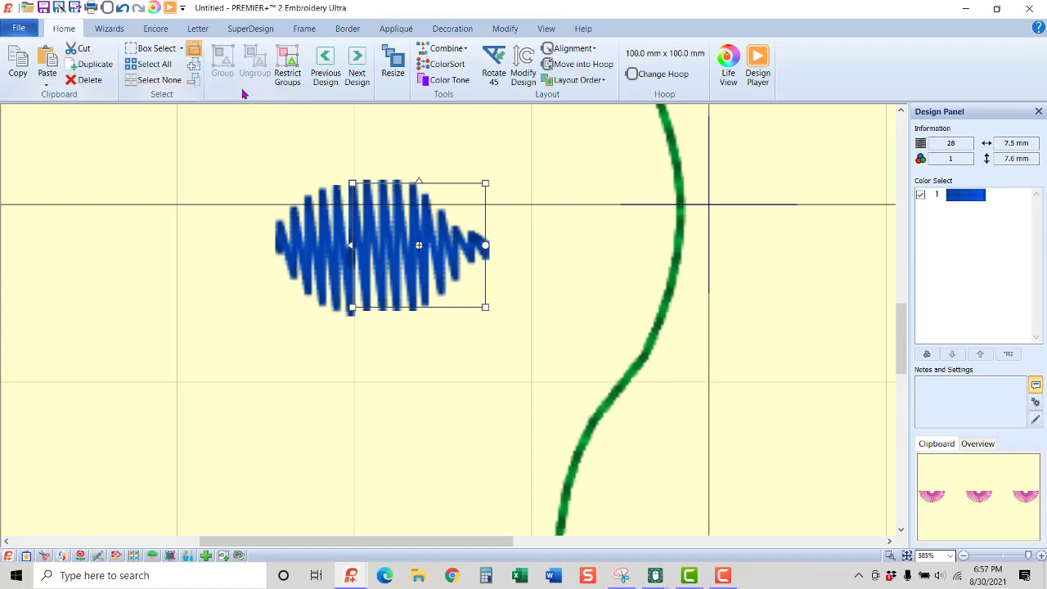
pyautogui.click(153, 47)
pyautogui.moveTo(206, 135); pyautogui.dragTo(522, 307)
pyautogui.click(447, 48)
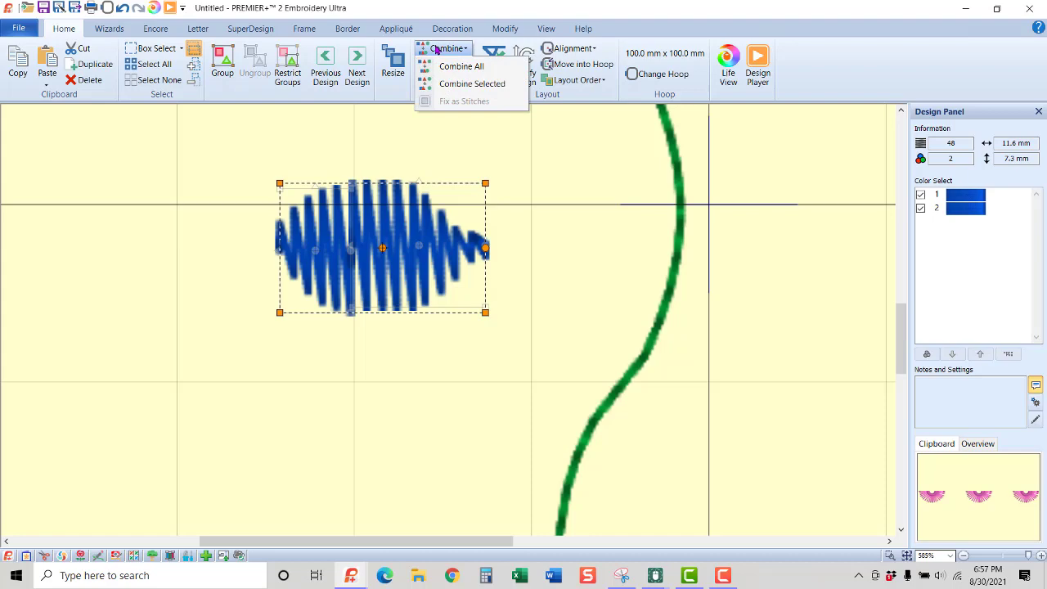
pyautogui.click(456, 85)
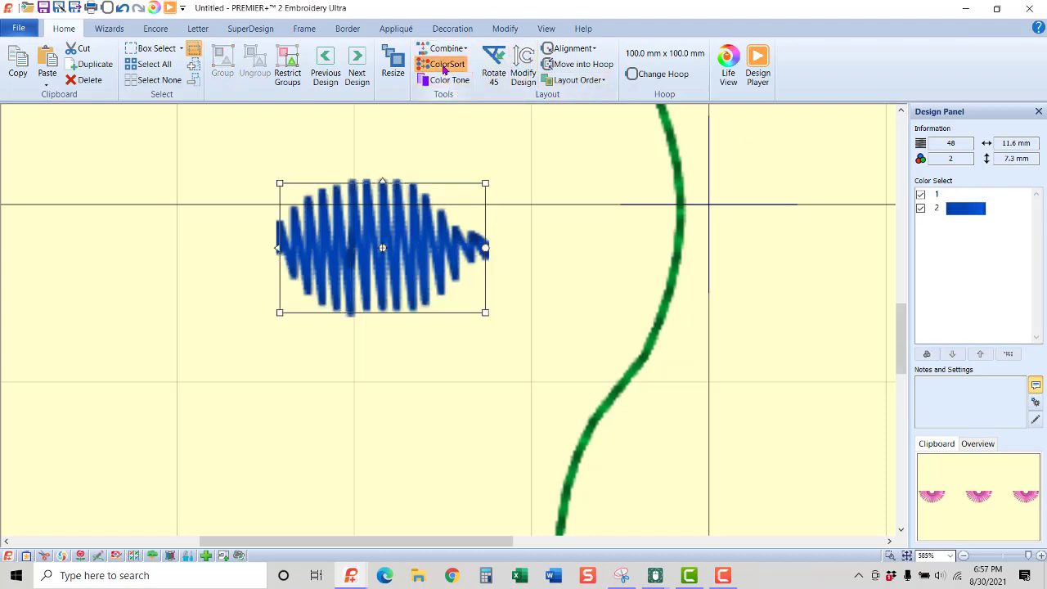
# Change the leaf's thread color to Harvest Green 2578 from the quick colors
pyautogui.doubleClick(964, 197)
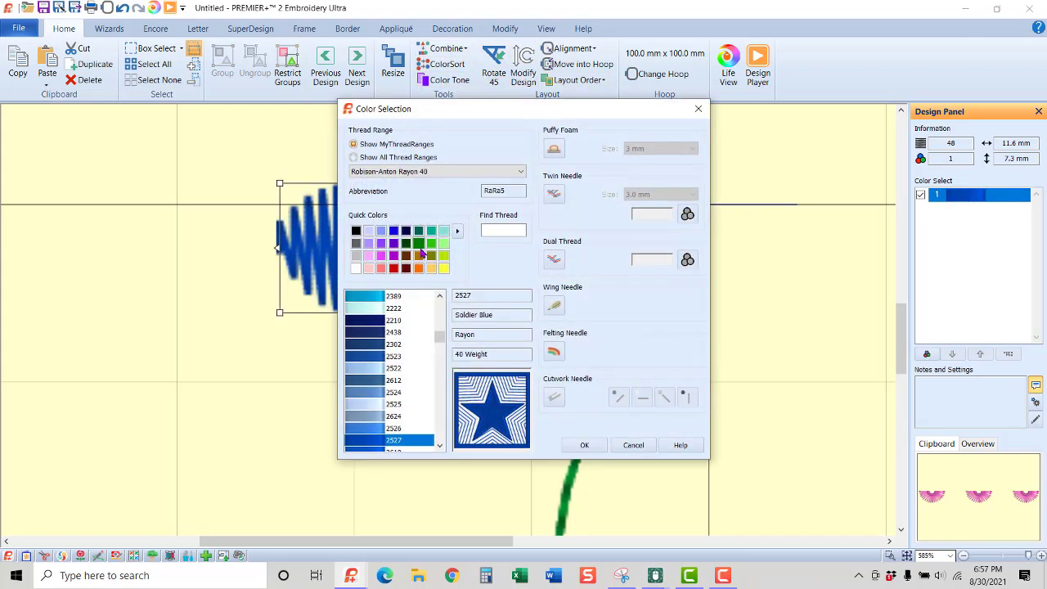
pyautogui.click(432, 244)
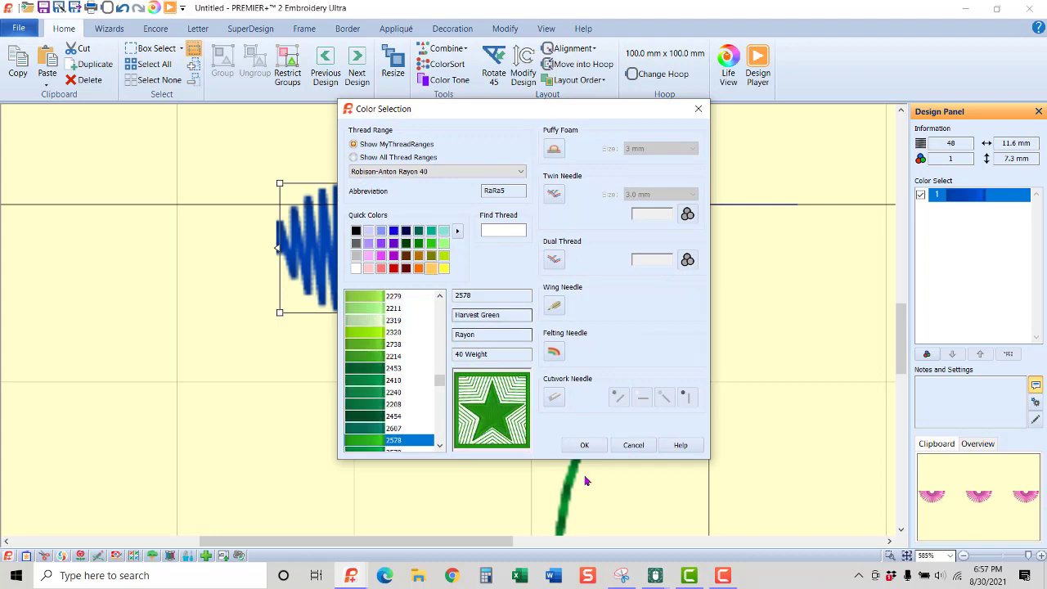
pyautogui.click(584, 445)
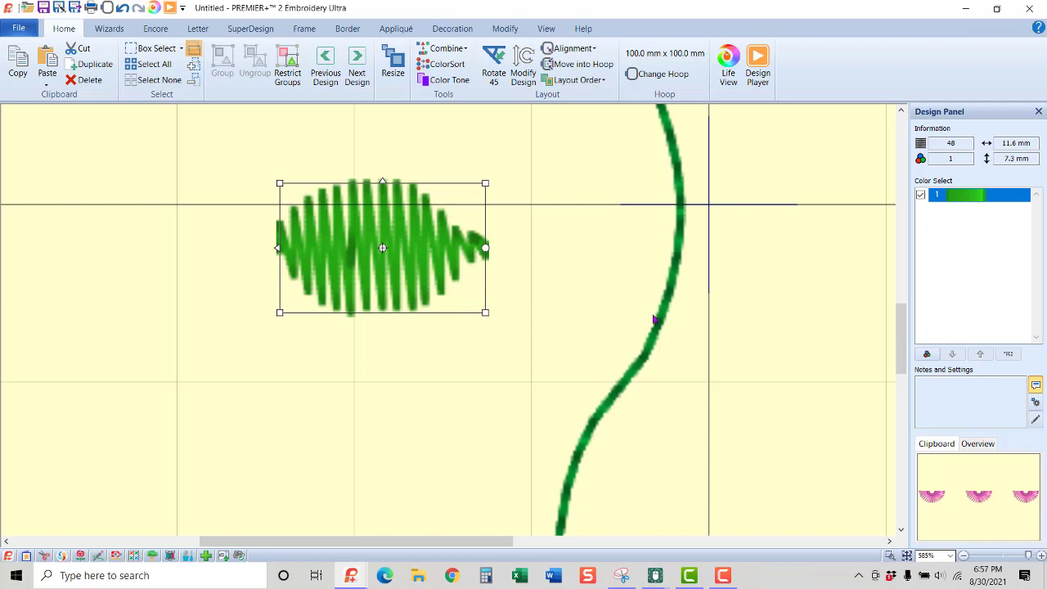
# Move the leaf onto the lower curve of the stem and rotate it slightly so its tip points up to the right
pyautogui.click(891, 556)
pyautogui.click(906, 556)
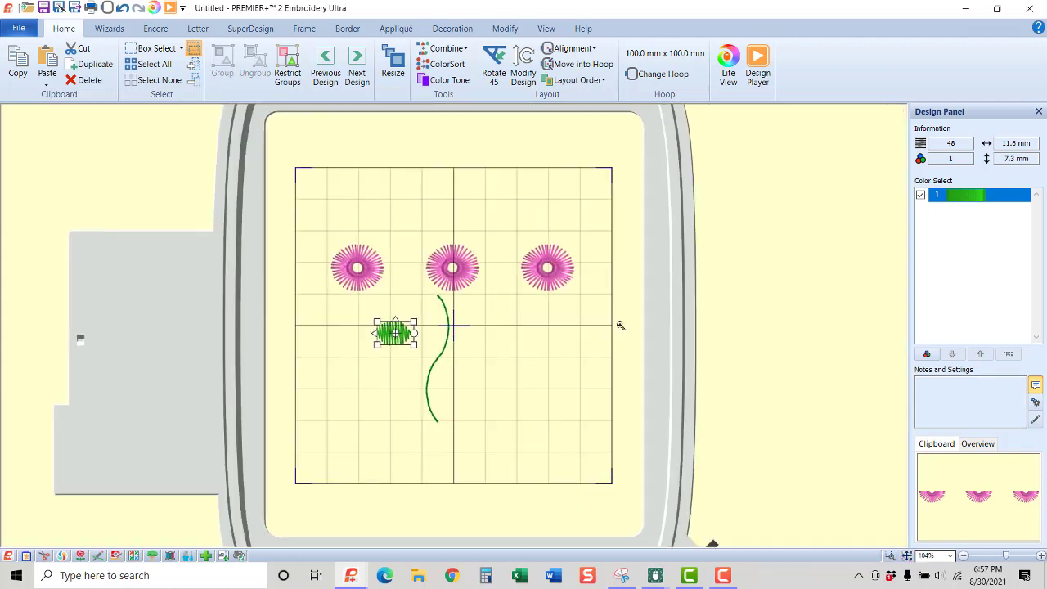
pyautogui.click(407, 332)
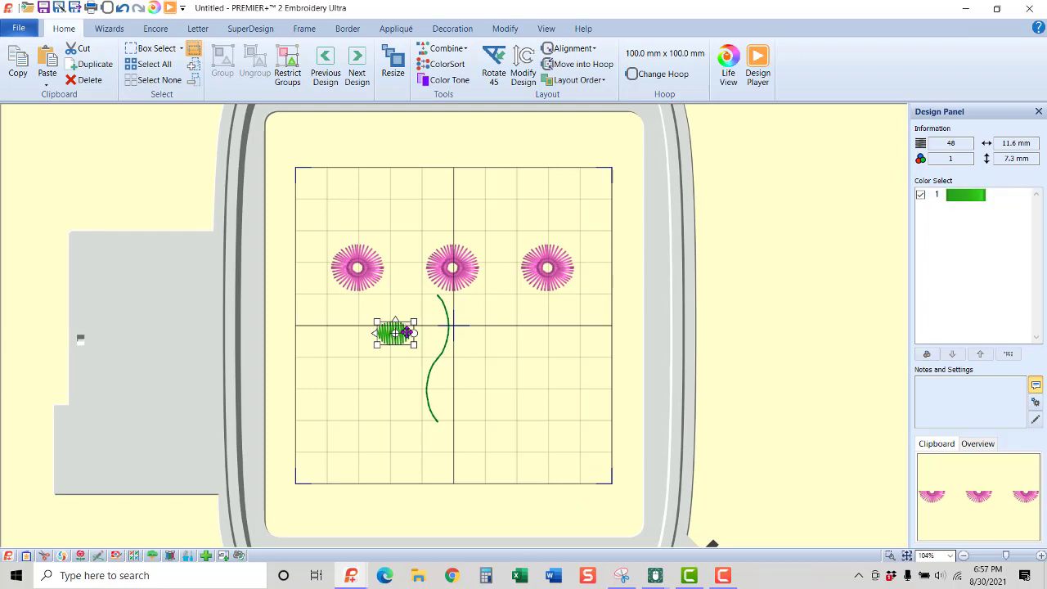
pyautogui.moveTo(402, 331); pyautogui.dragTo(462, 378)
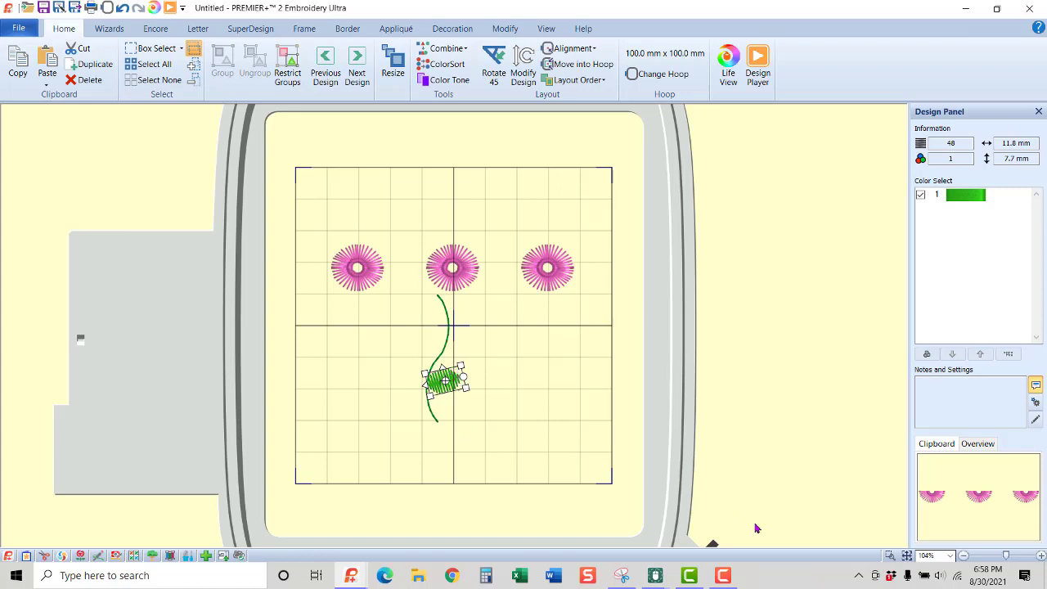
# Copy the green leaf on the stem and paste a second leaf
pyautogui.click(887, 554)
pyautogui.moveTo(299, 247); pyautogui.dragTo(592, 426)
pyautogui.click(677, 382)
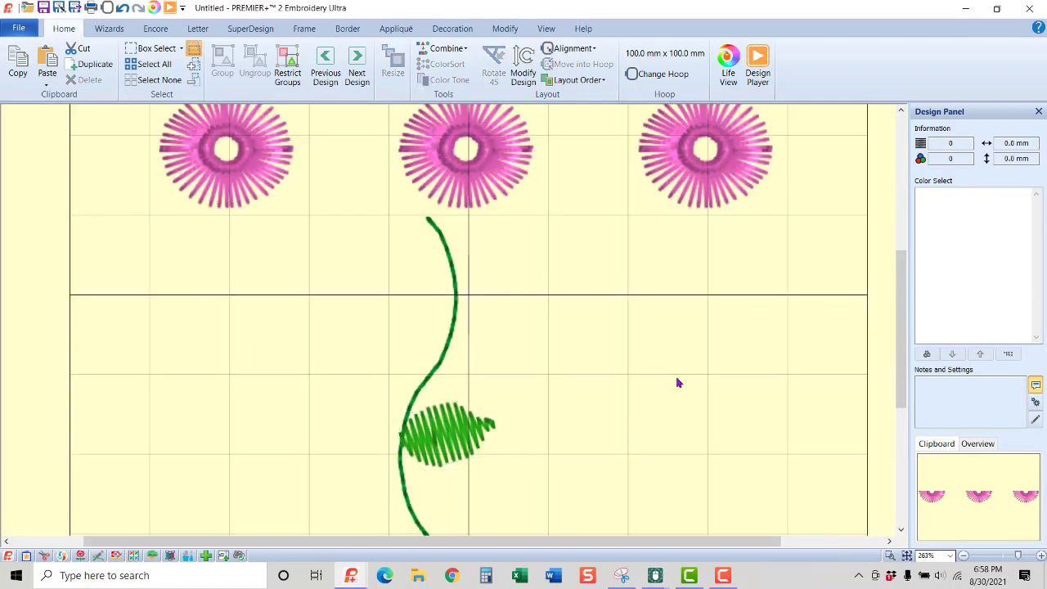
pyautogui.click(441, 438)
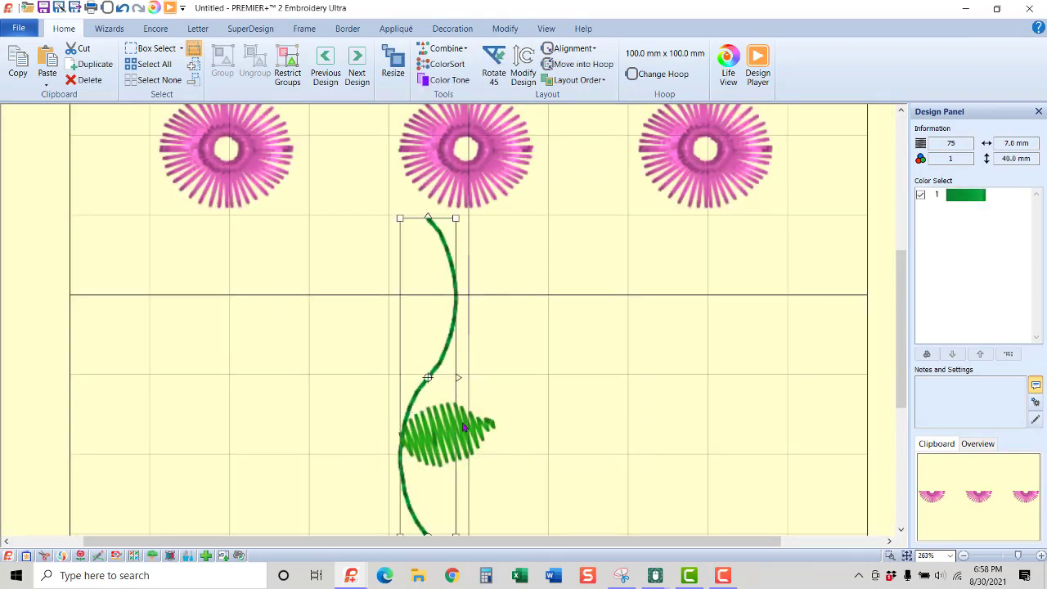
pyautogui.click(480, 422)
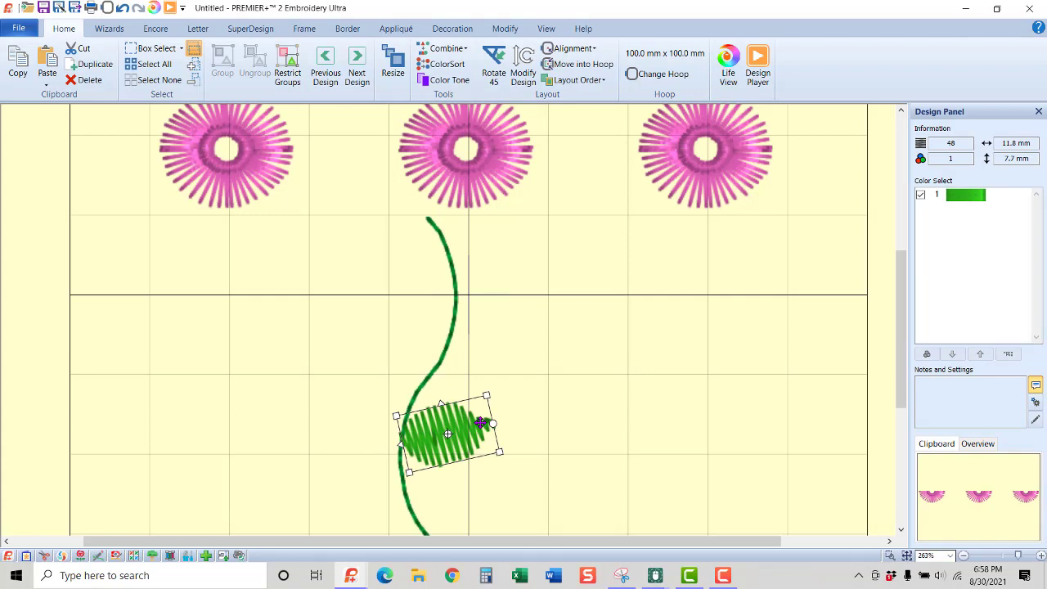
pyautogui.hotkey('ctrl', 'c')
pyautogui.hotkey('ctrl', 'v')
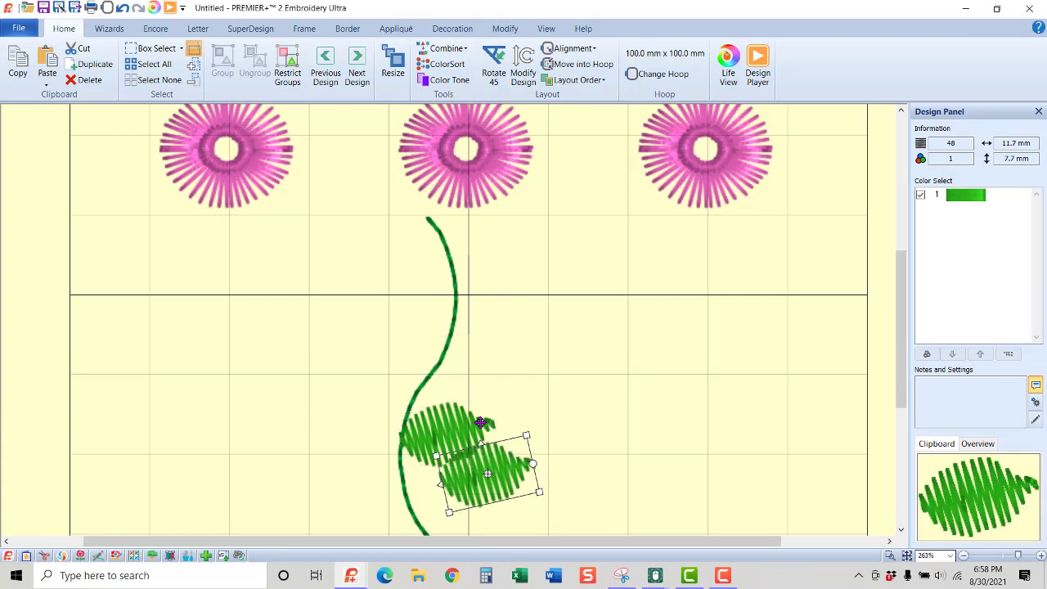
# Place the second leaf on the stem's left side above the first, flipped and rotated so its tip points up to the left
pyautogui.moveTo(510, 472); pyautogui.dragTo(388, 380)
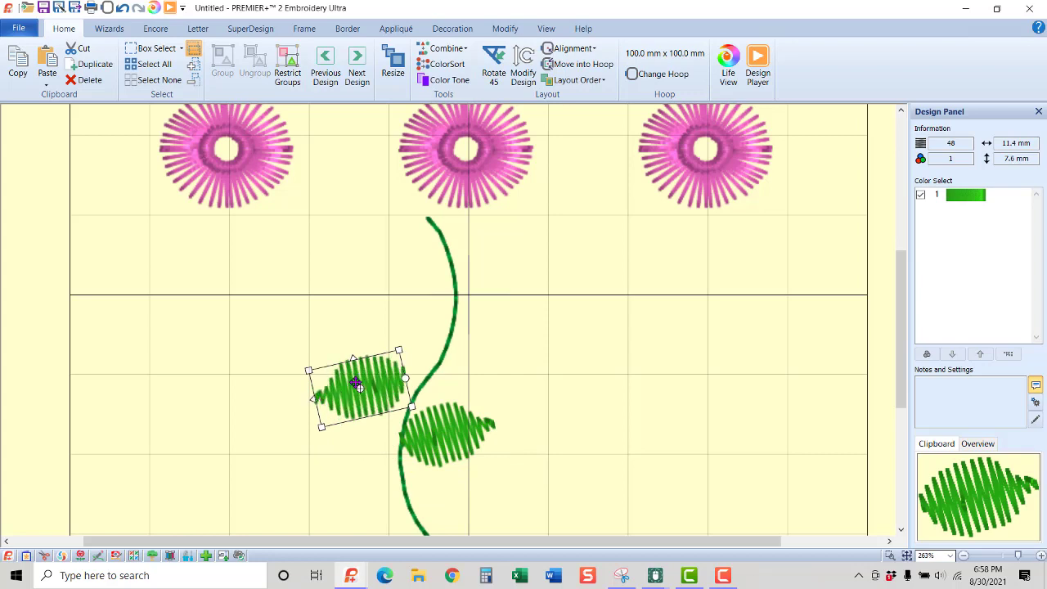
pyautogui.moveTo(408, 375); pyautogui.dragTo(416, 342)
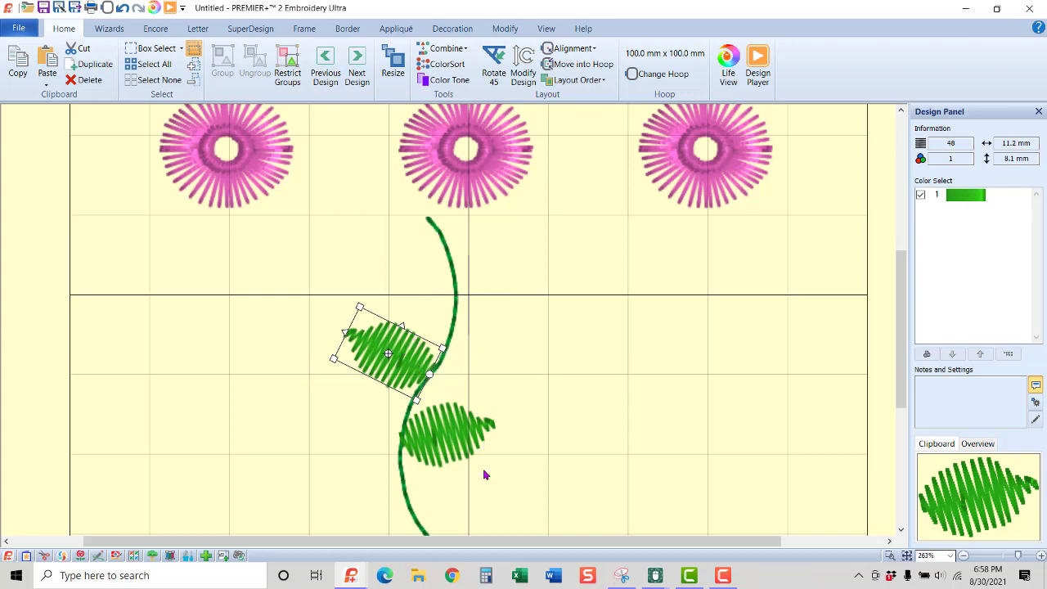
# Box-select the stem and both leaves, combine them into one design and ColorSort it
pyautogui.click(907, 555)
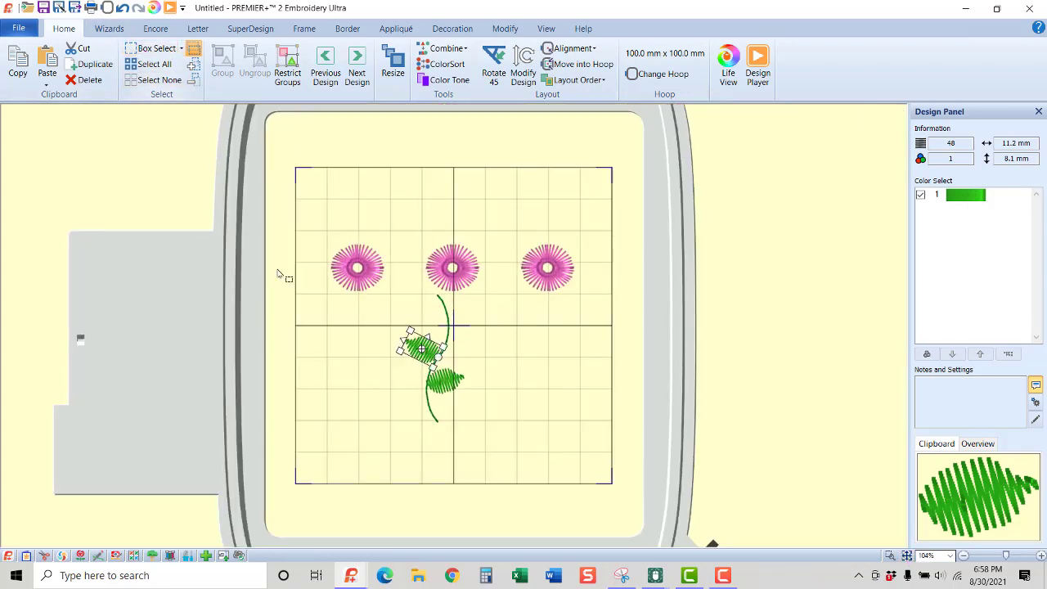
pyautogui.moveTo(364, 291); pyautogui.dragTo(521, 446)
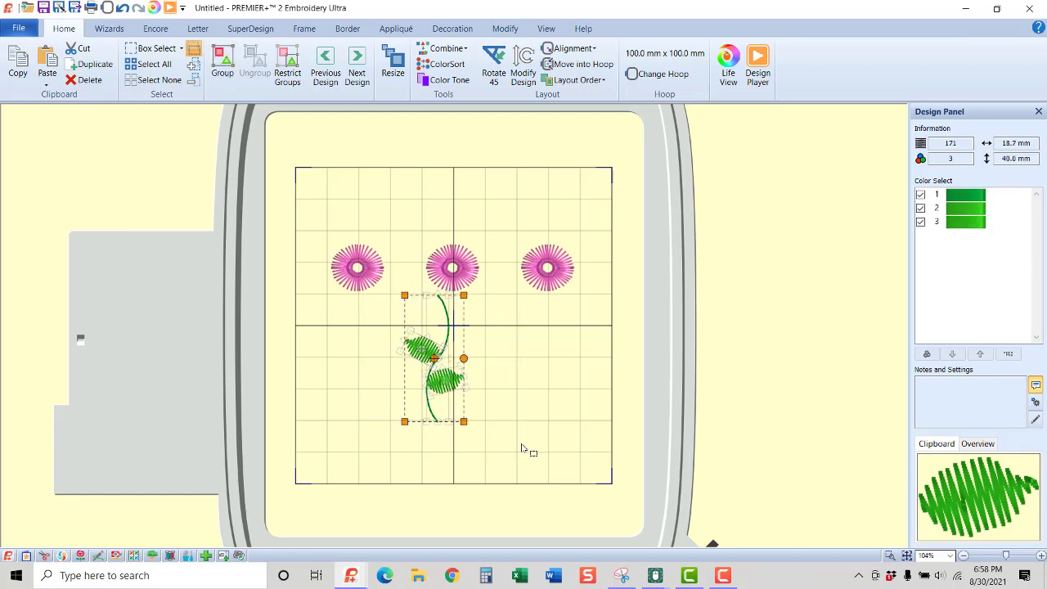
pyautogui.click(446, 49)
pyautogui.click(467, 85)
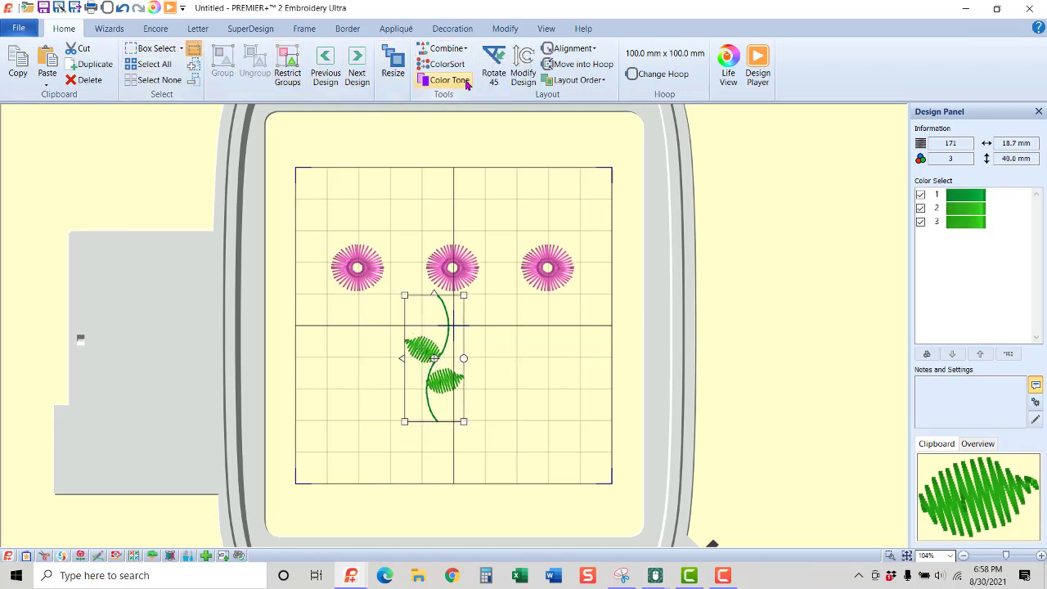
pyautogui.click(446, 65)
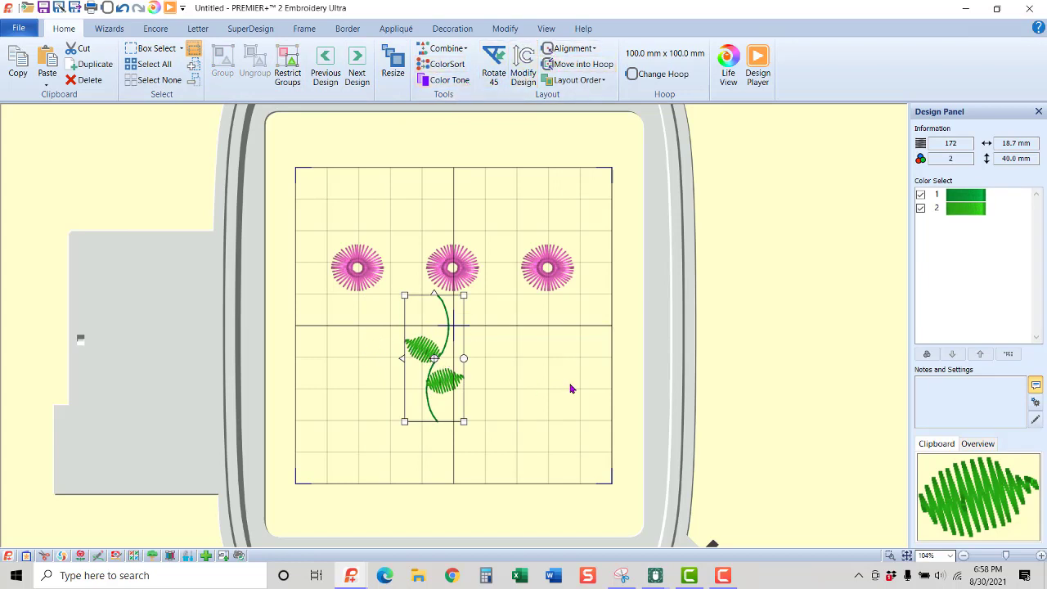
# Repeat the combined stem 3 times along a straight Encore line, lowered and widened so each stem meets a flower
pyautogui.click(156, 31)
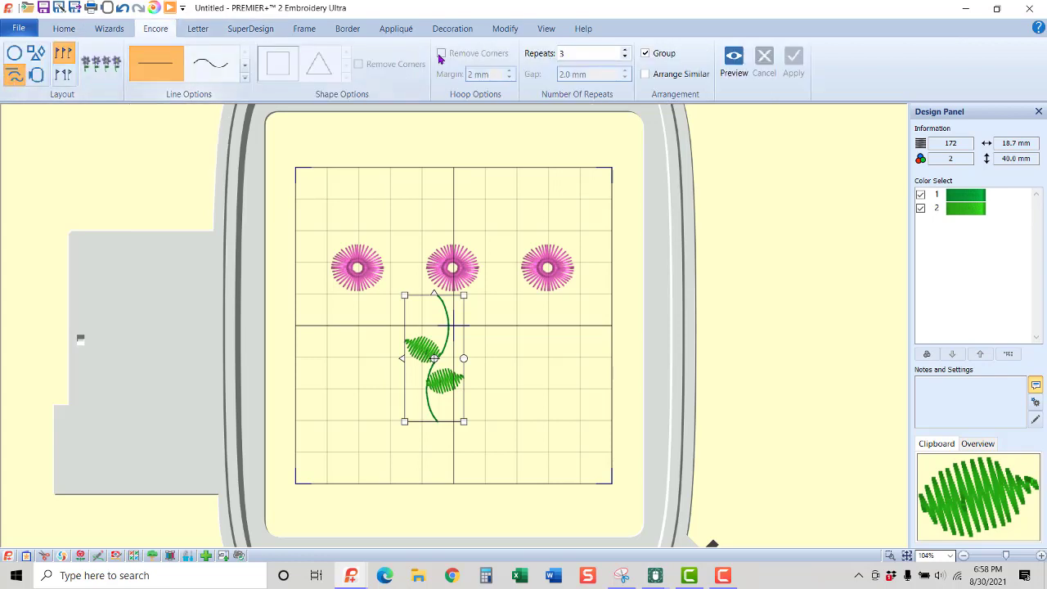
pyautogui.click(725, 62)
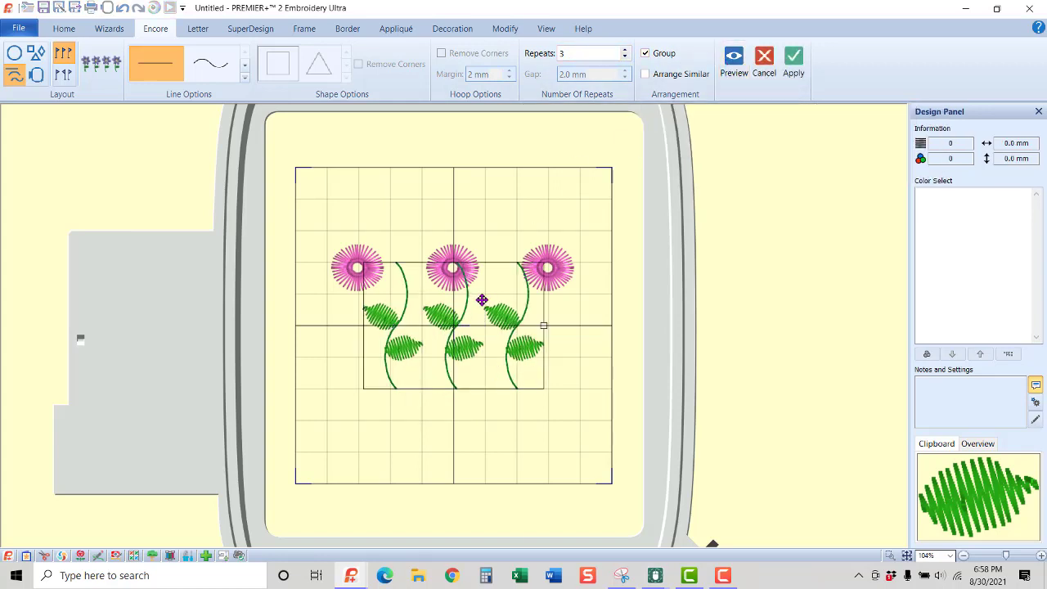
pyautogui.moveTo(479, 299); pyautogui.dragTo(480, 328)
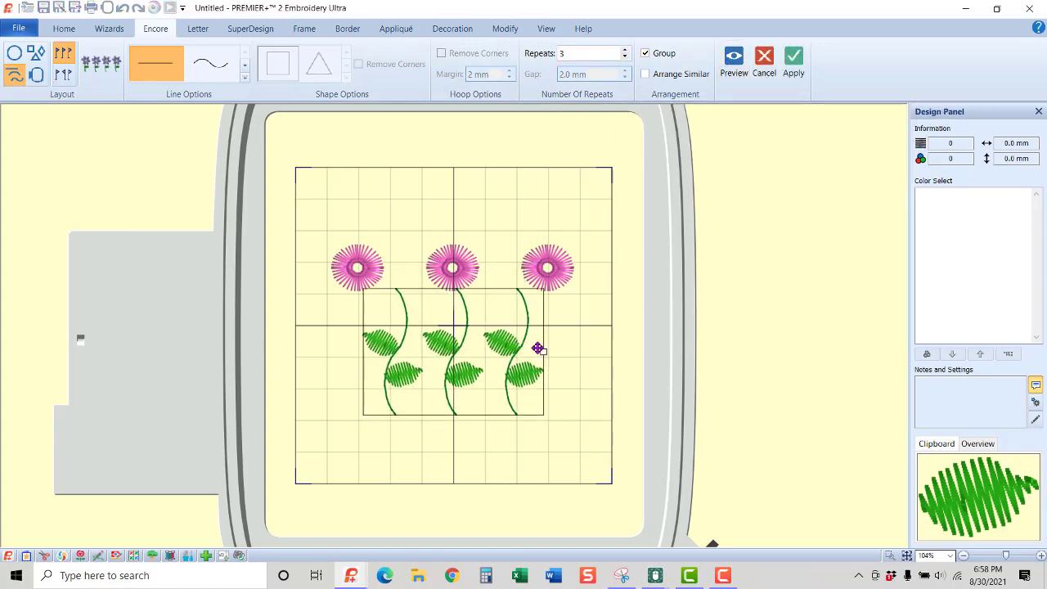
pyautogui.moveTo(543, 351)
pyautogui.mouseDown()
pyautogui.moveTo(580, 349)
pyautogui.moveTo(529, 336)
pyautogui.mouseUp()
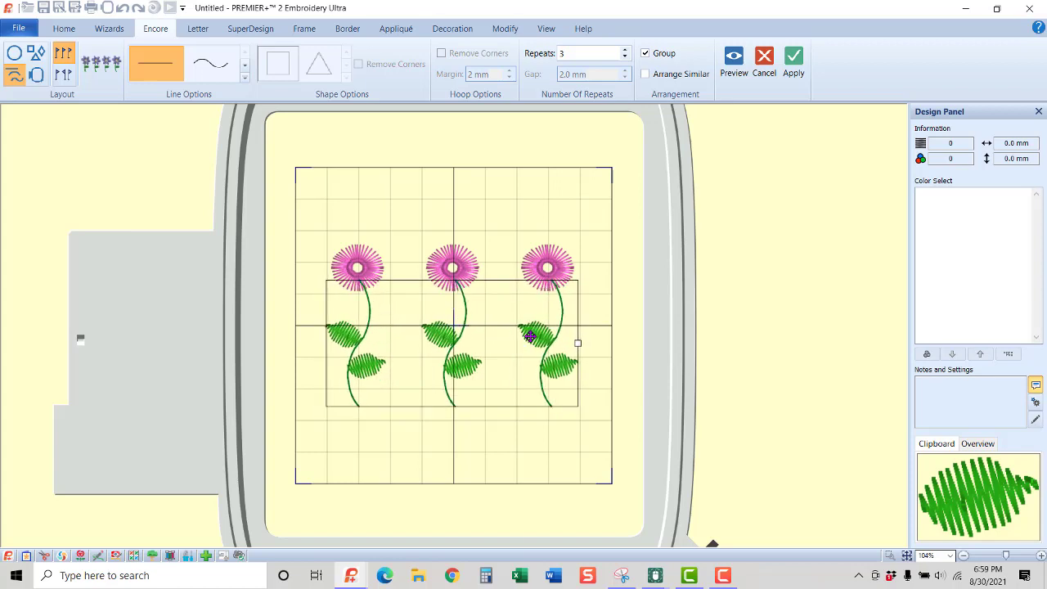
pyautogui.click(792, 63)
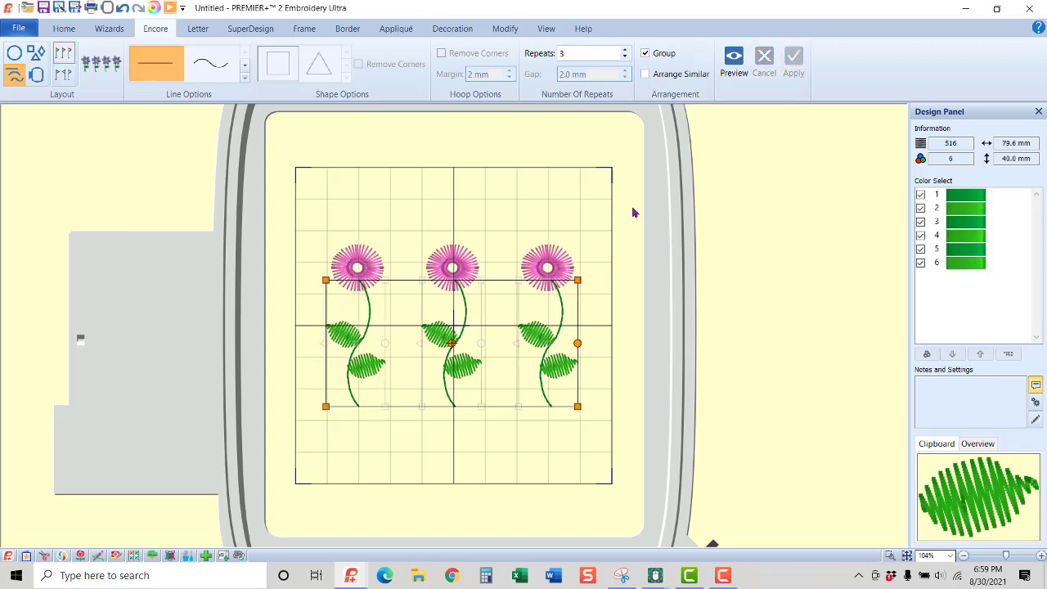
# Move the group of three stems to the back of the layout order, behind the flowers
pyautogui.click(77, 31)
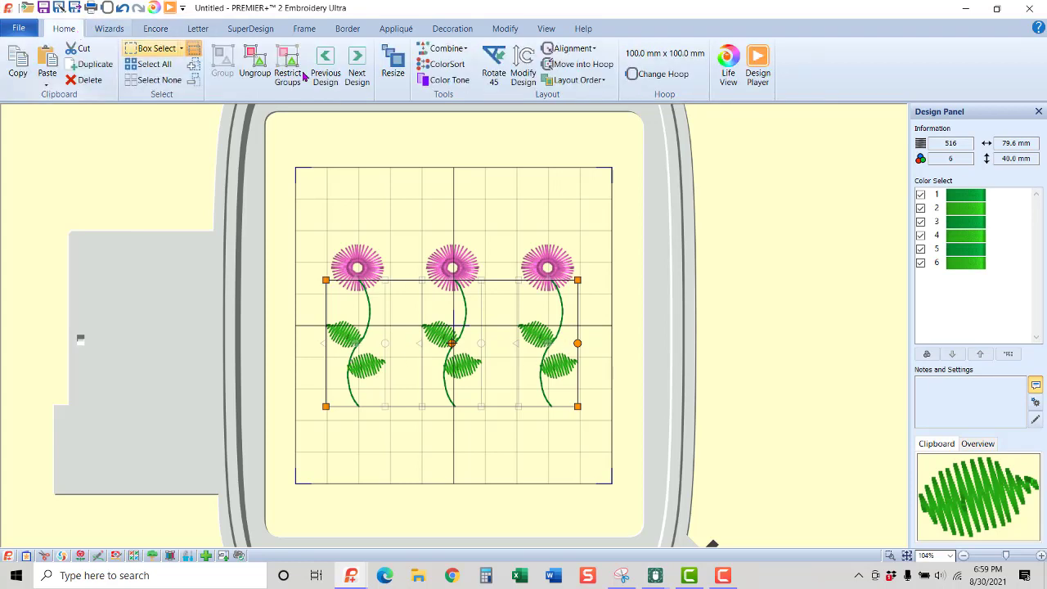
pyautogui.click(595, 82)
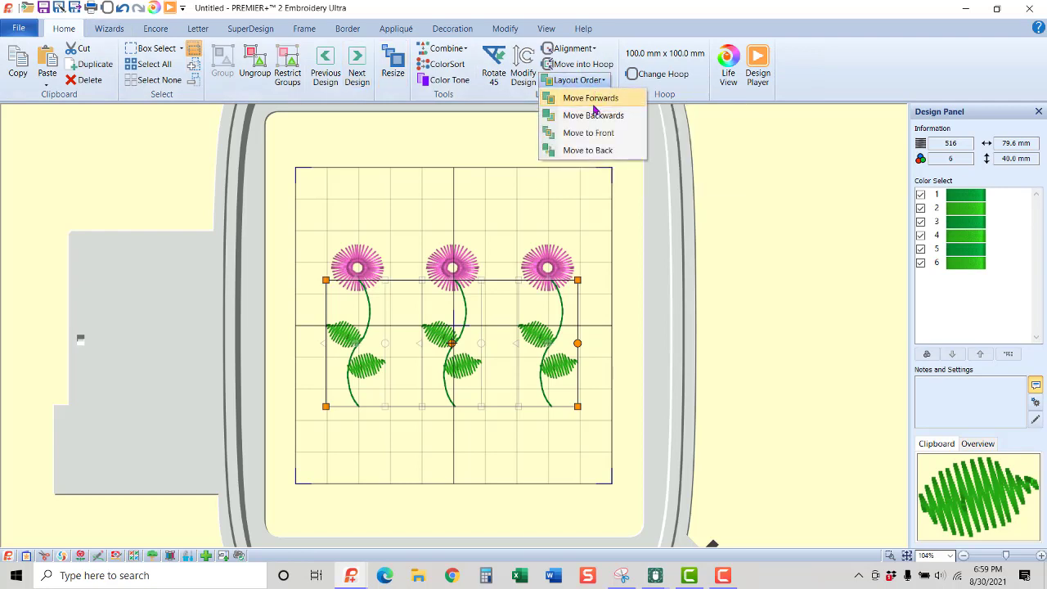
pyautogui.click(610, 152)
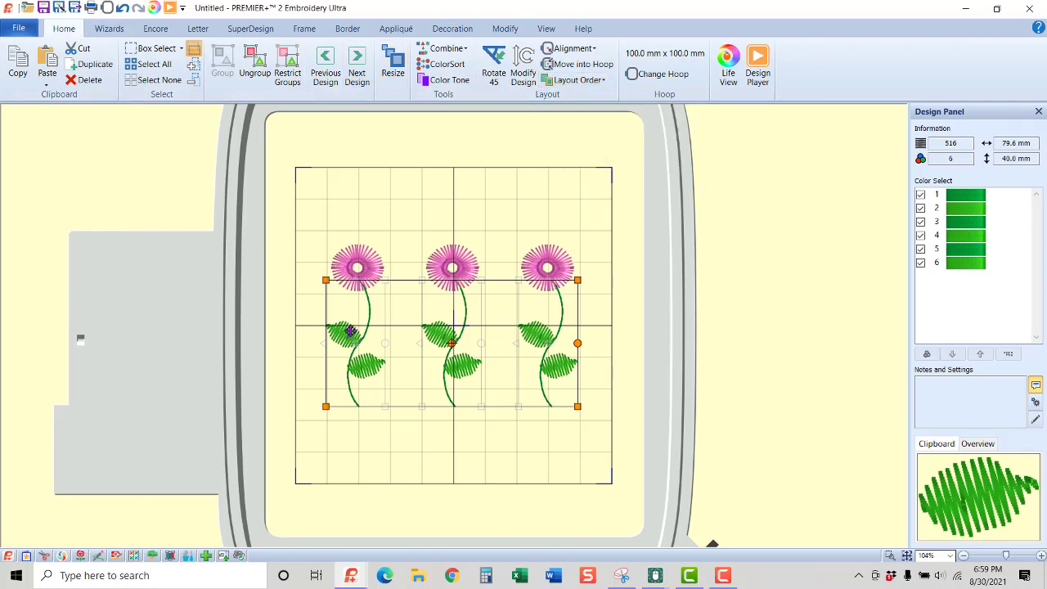
# Check the design's stitching order in the Design Player
pyautogui.click(170, 8)
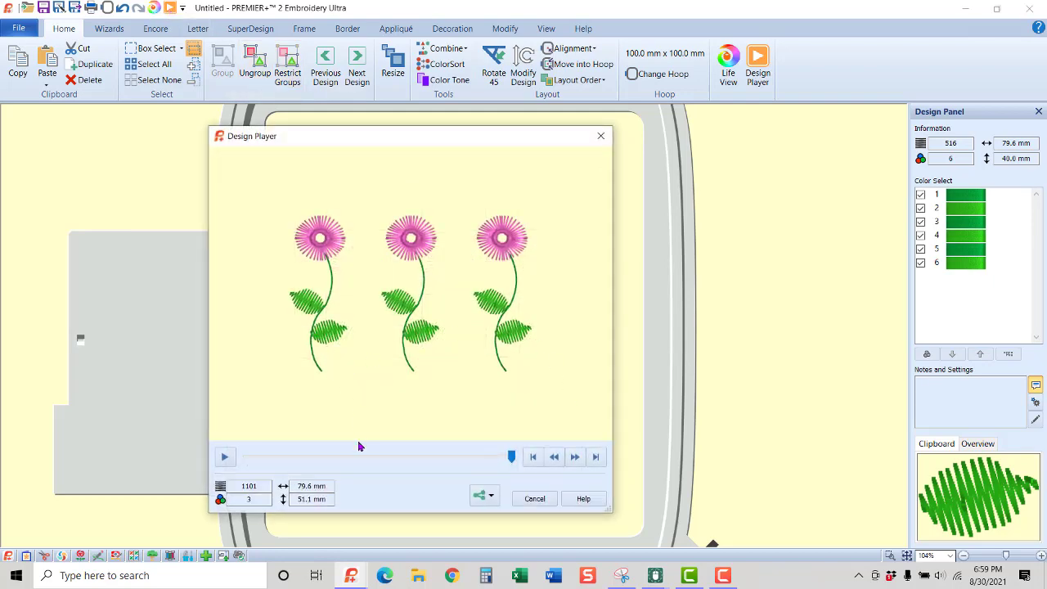
pyautogui.moveTo(511, 456); pyautogui.dragTo(381, 440)
pyautogui.click(534, 498)
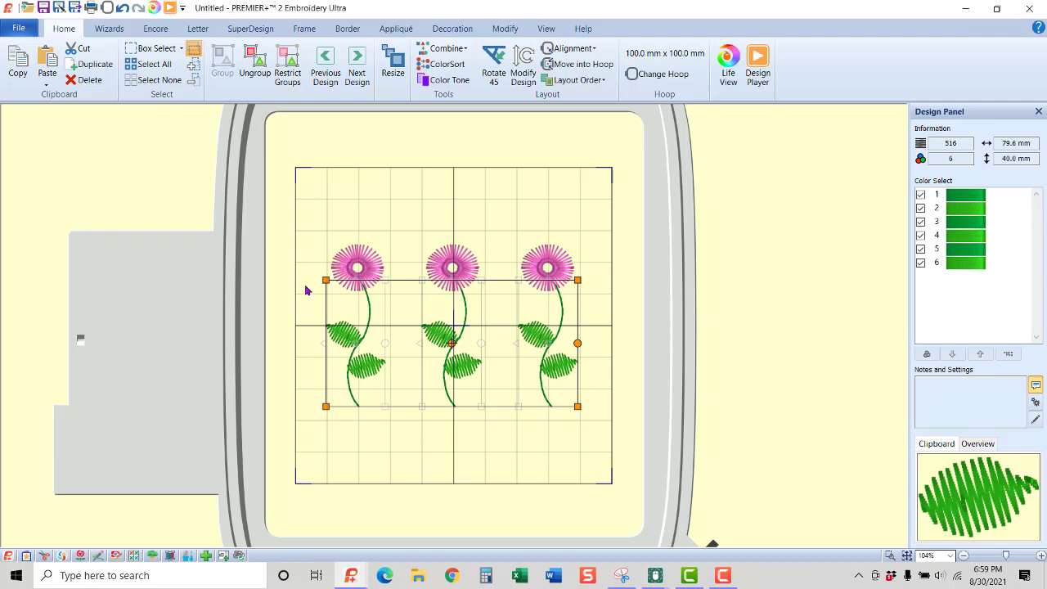
# Add a 99 mm motif underline using Husqvarna Viking B Appliqué Stitches pattern 13, 7.0 mm high and 16.0 mm wide
pyautogui.click(352, 31)
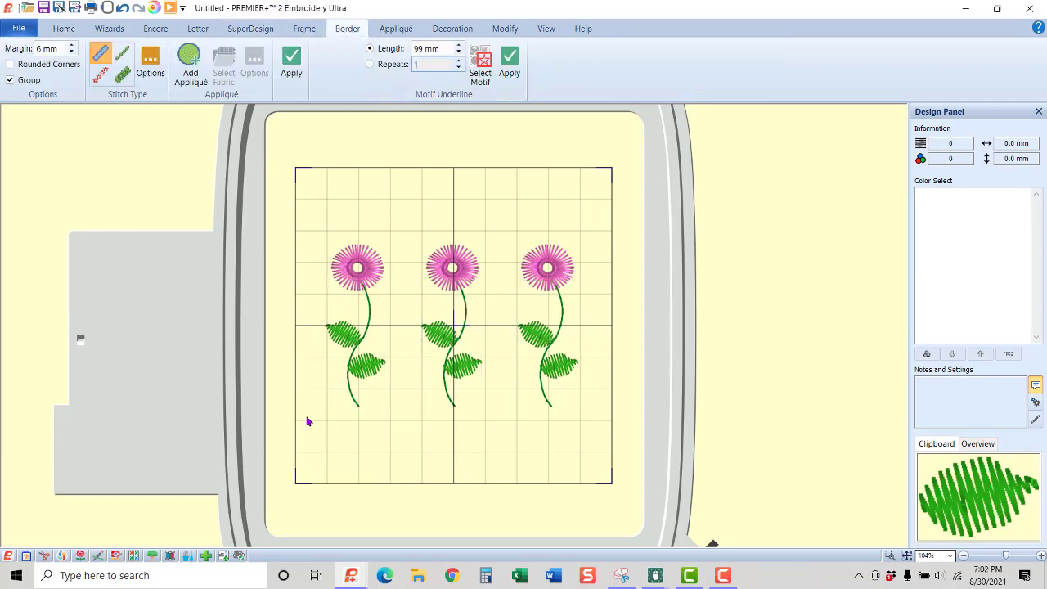
pyautogui.click(483, 64)
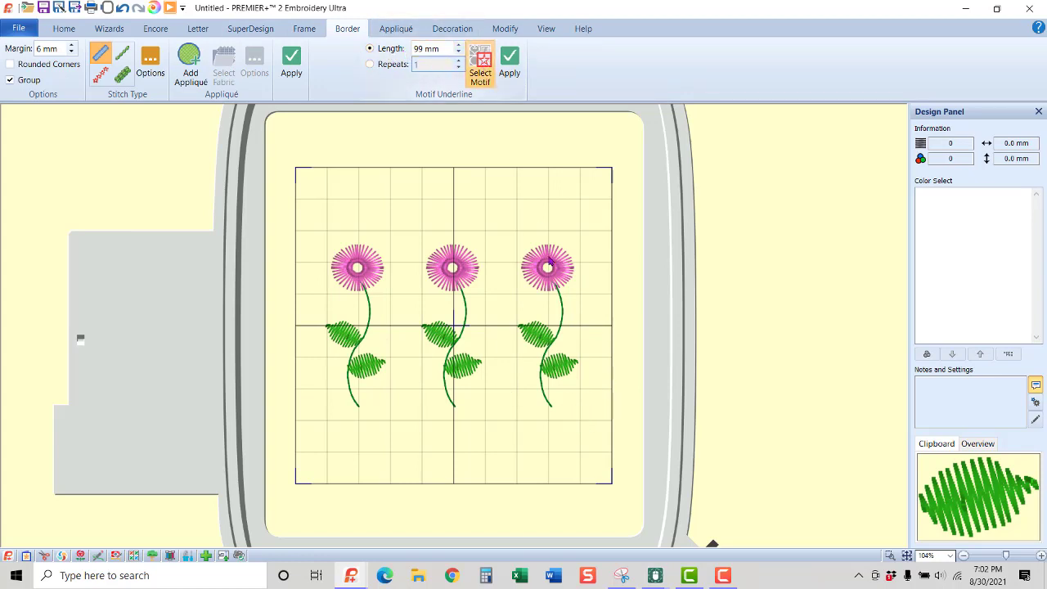
pyautogui.click(527, 219)
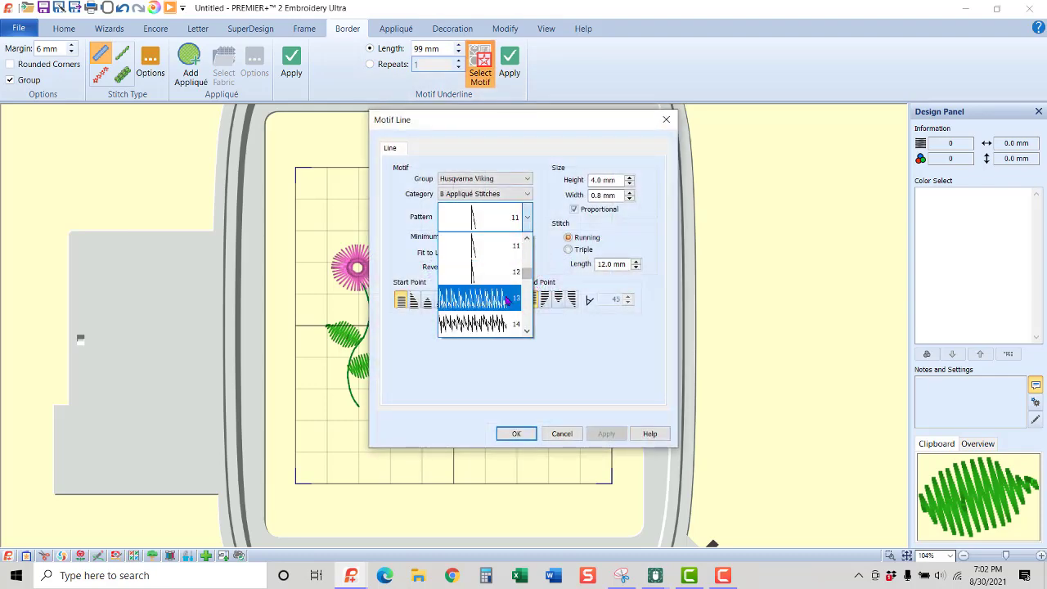
pyautogui.click(480, 305)
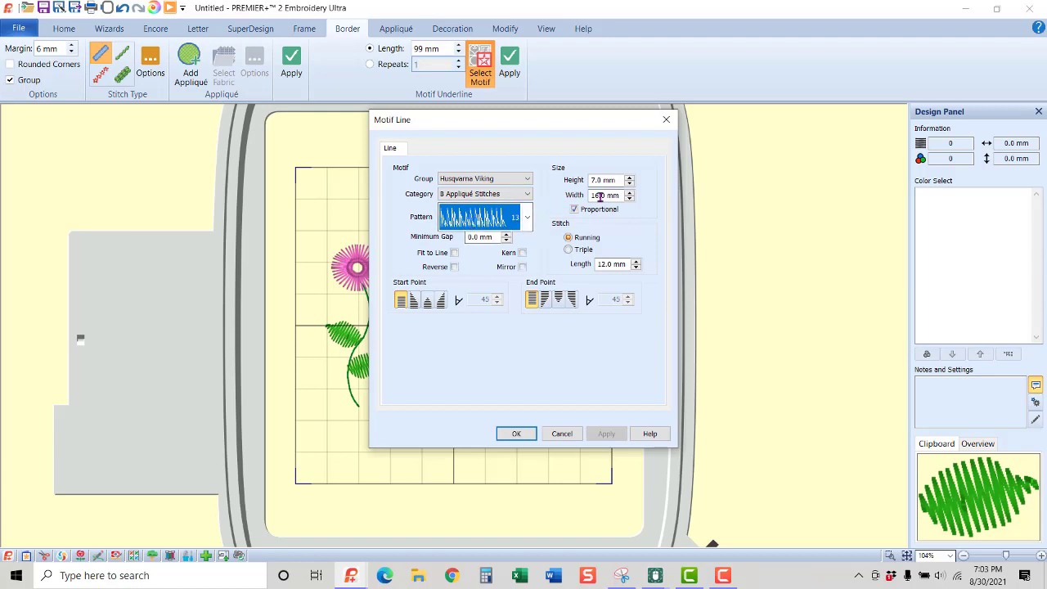
pyautogui.click(516, 433)
pyautogui.click(516, 433)
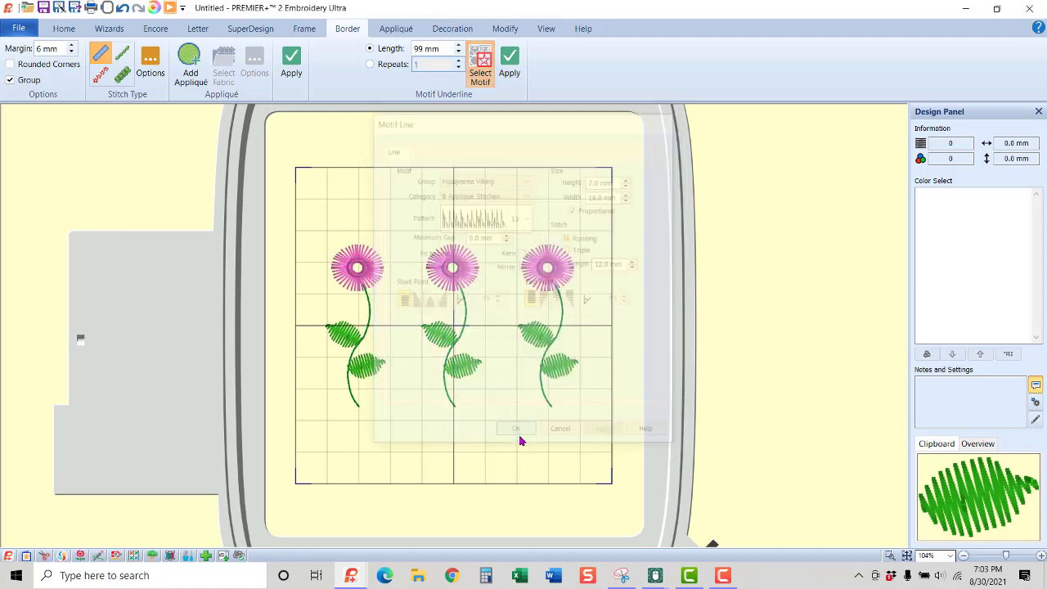
pyautogui.click(517, 65)
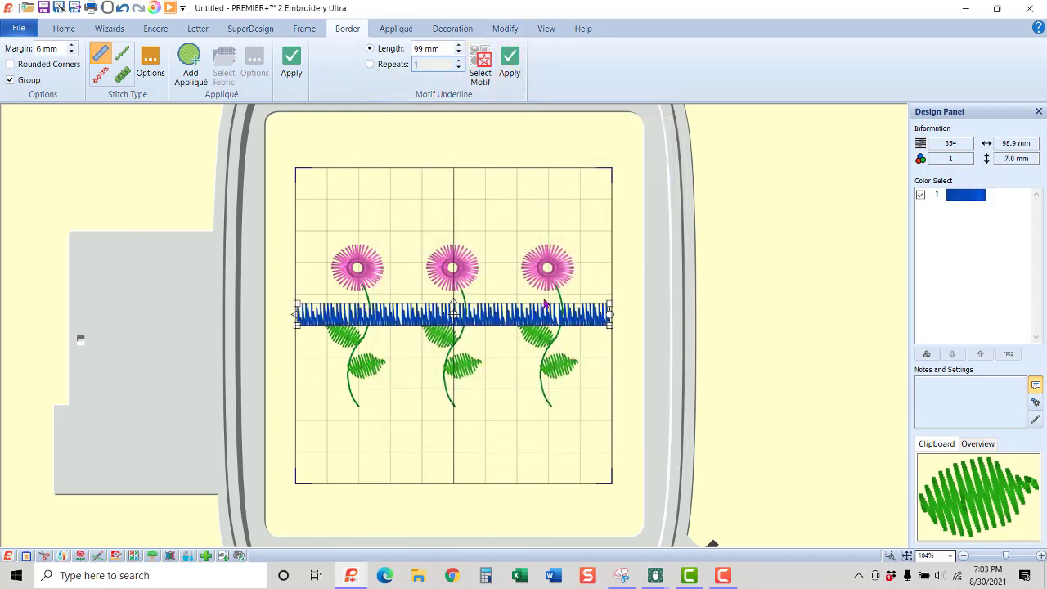
# Move the grass line down over the stem bases and change its thread color to Nile 2211
pyautogui.moveTo(543, 315); pyautogui.dragTo(543, 404)
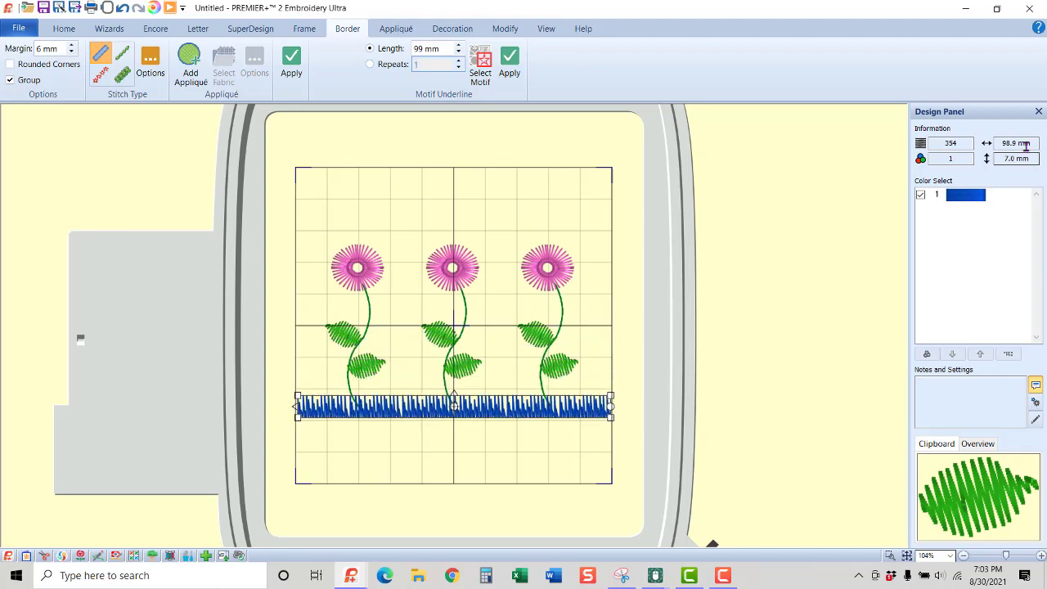
pyautogui.doubleClick(955, 198)
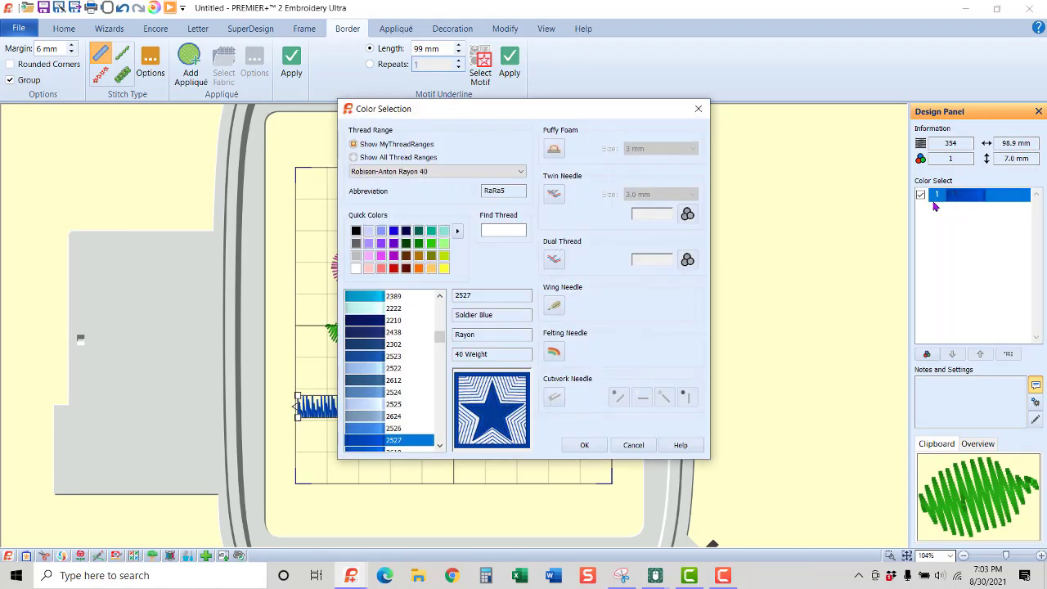
pyautogui.click(443, 245)
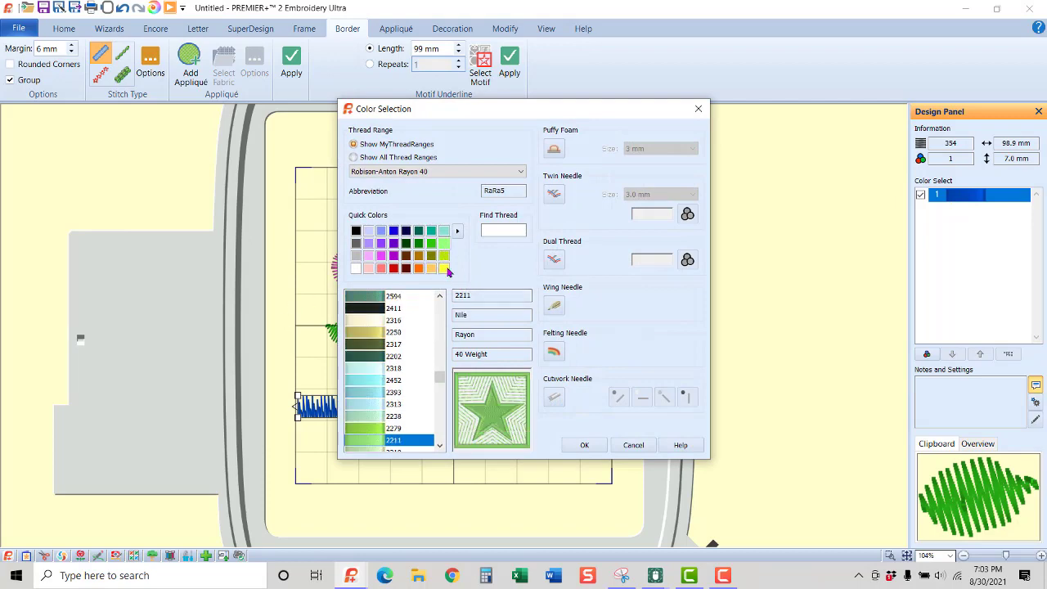
pyautogui.click(600, 448)
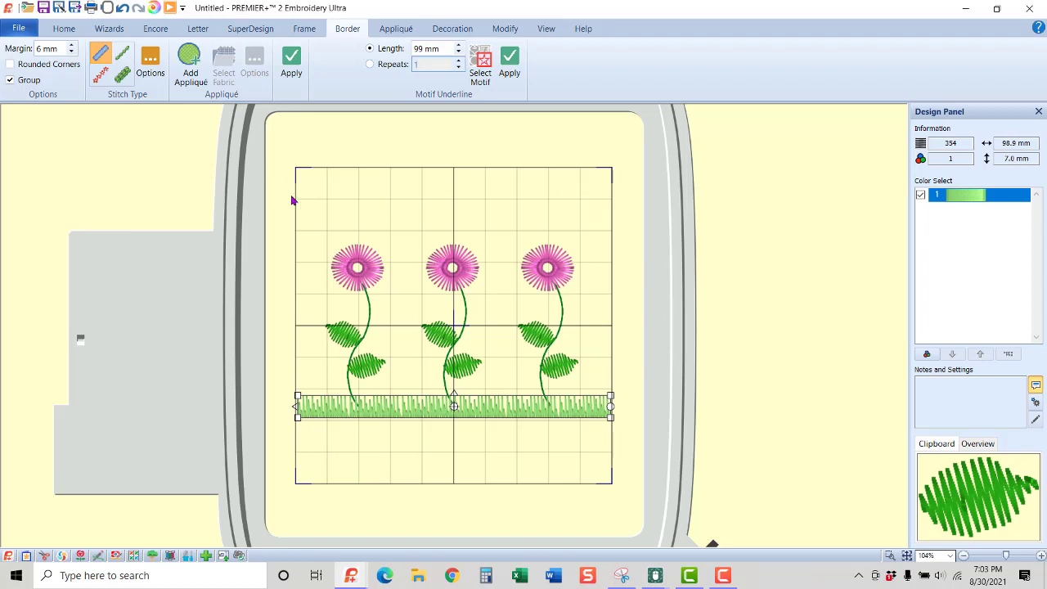
# Copy and paste the grass line and position the copy slightly offset over the original to thicken the grass
pyautogui.hotkey('ctrl', 'c')
pyautogui.hotkey('ctrl', 'v')
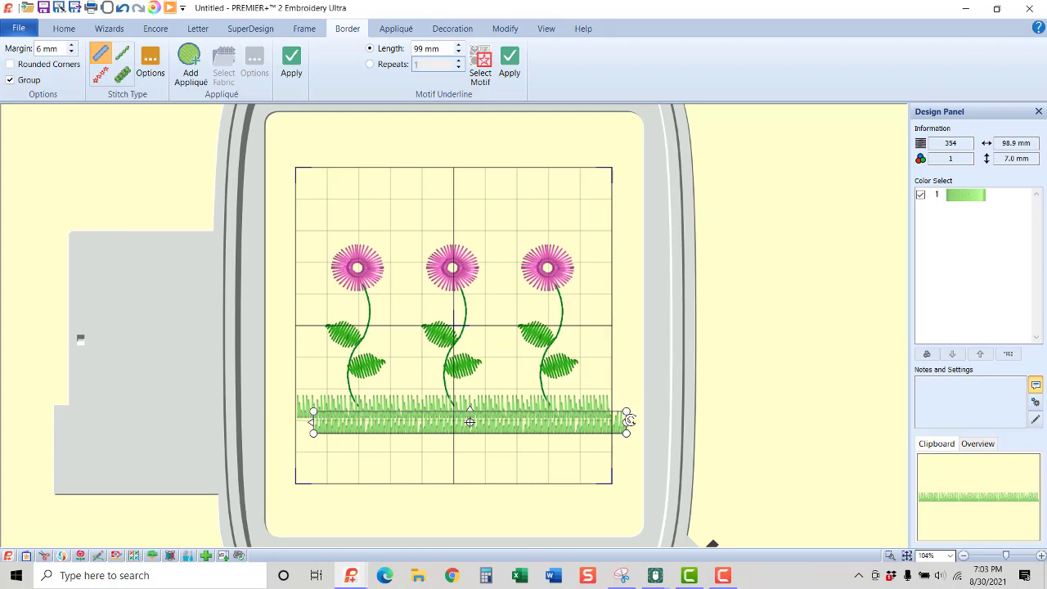
pyautogui.moveTo(514, 425); pyautogui.dragTo(496, 412)
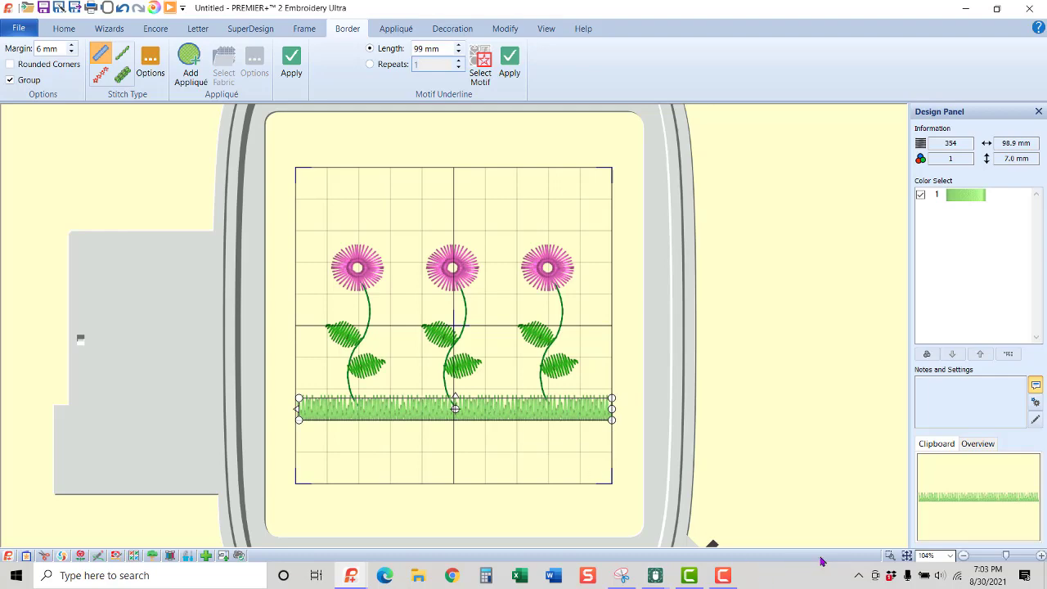
pyautogui.moveTo(280, 363); pyautogui.dragTo(450, 444)
pyautogui.moveTo(379, 357); pyautogui.dragTo(385, 356)
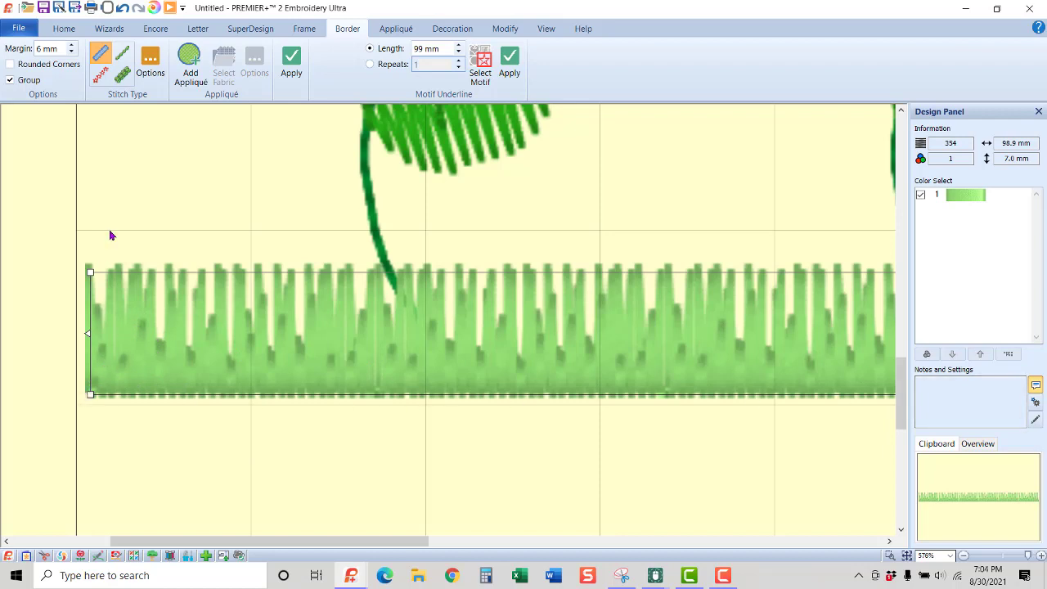
pyautogui.click(677, 158)
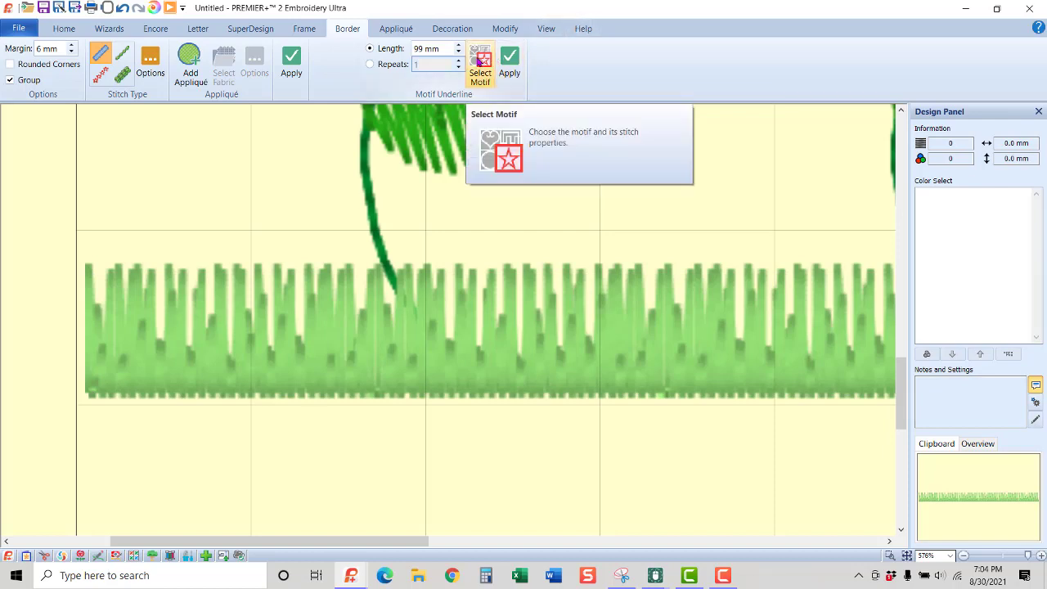
# Add a 99 mm motif underline using Husqvarna Viking A Utility Stitches pattern 2 with triple stitch
pyautogui.click(480, 61)
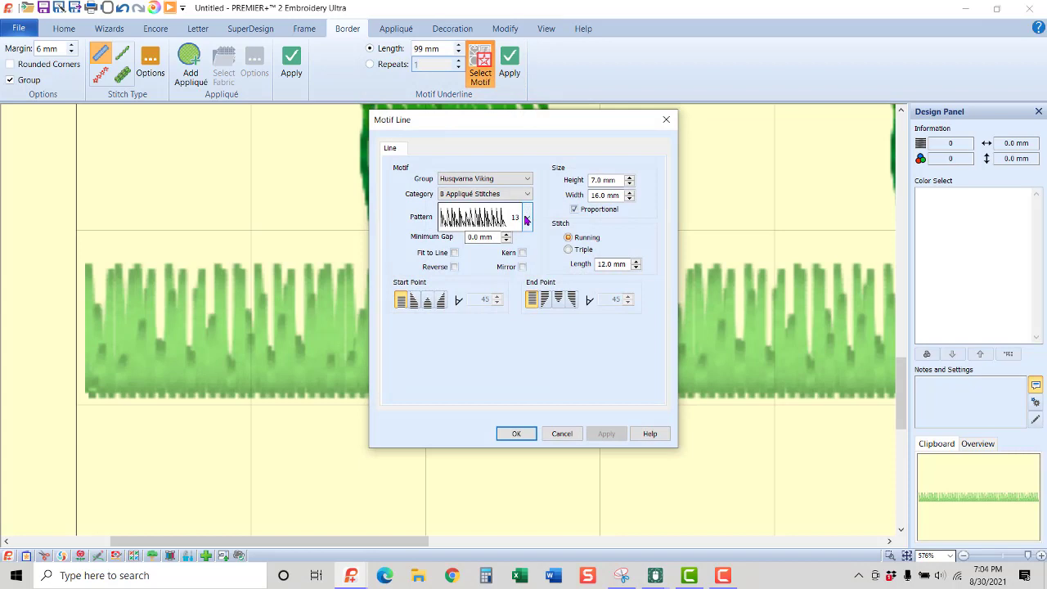
pyautogui.click(526, 194)
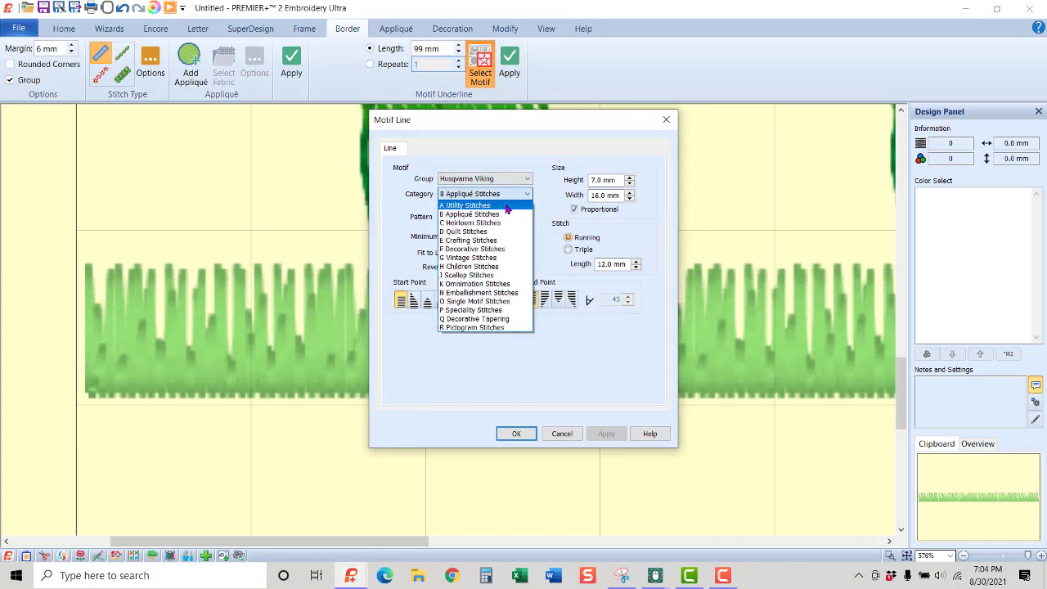
pyautogui.click(506, 207)
pyautogui.click(527, 217)
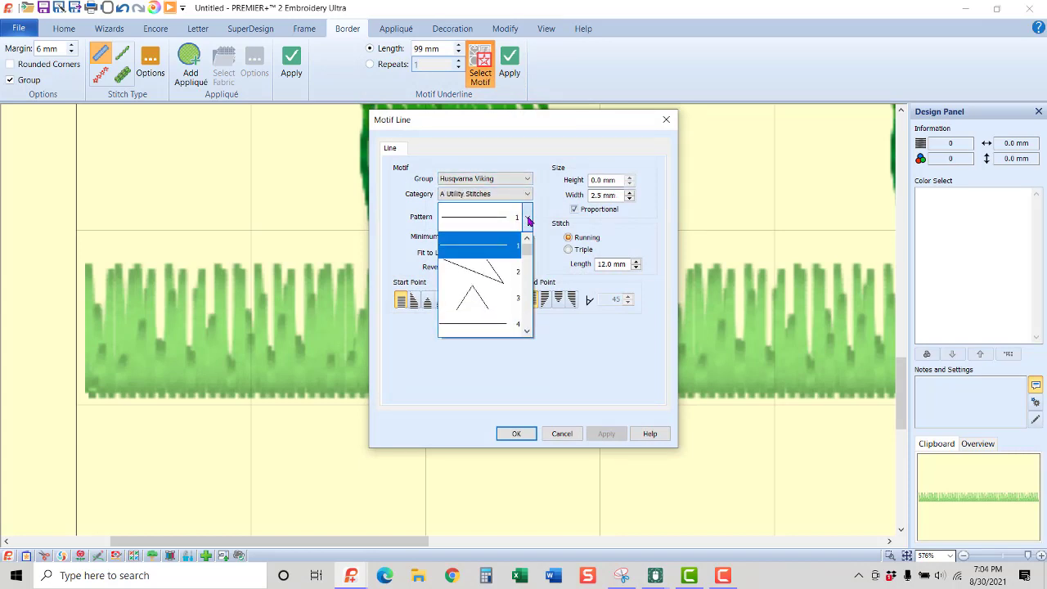
pyautogui.click(496, 280)
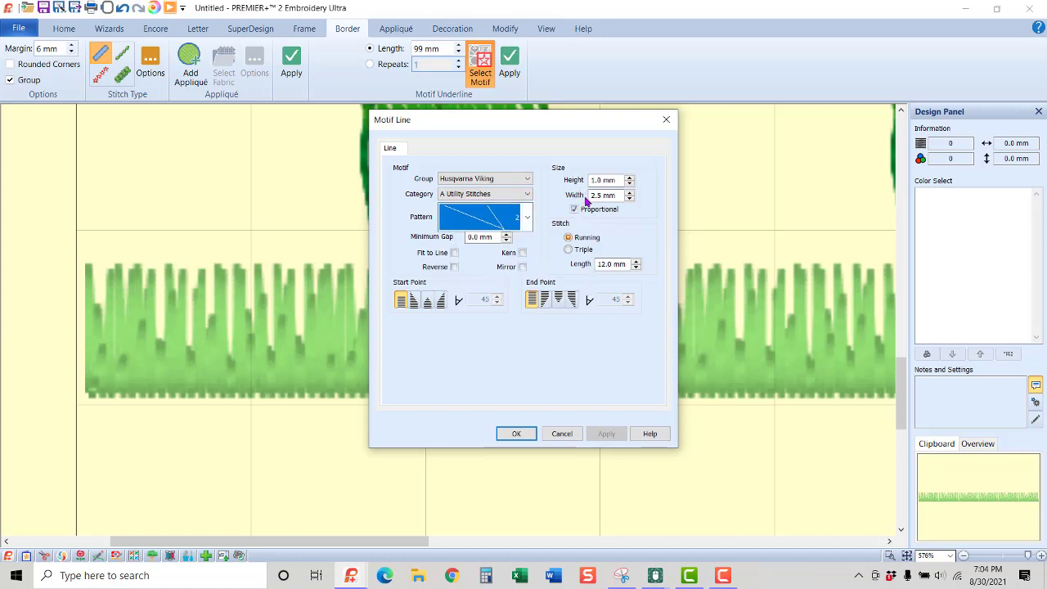
pyautogui.click(579, 253)
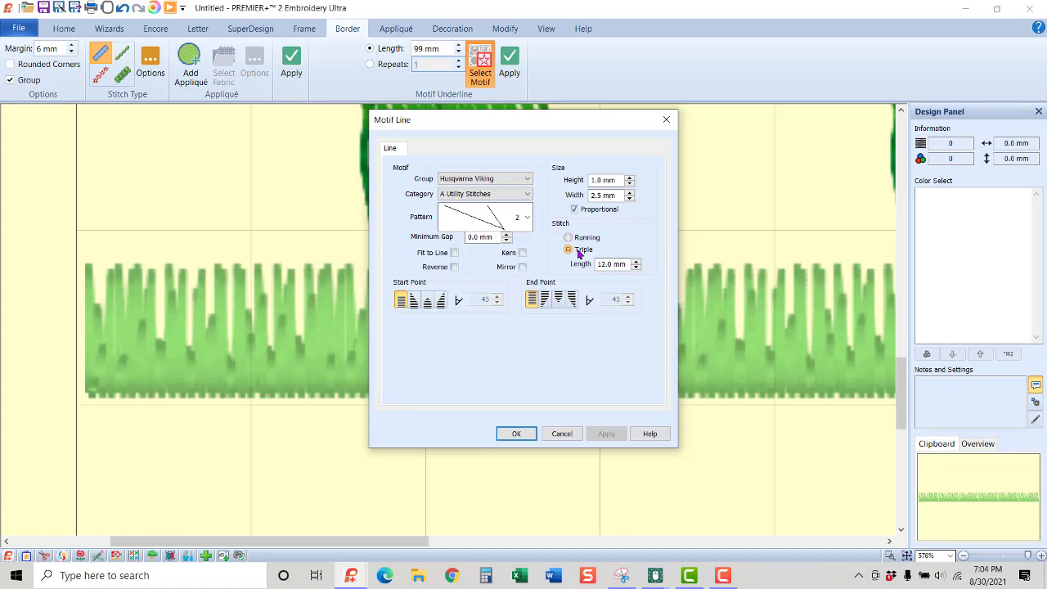
pyautogui.click(516, 434)
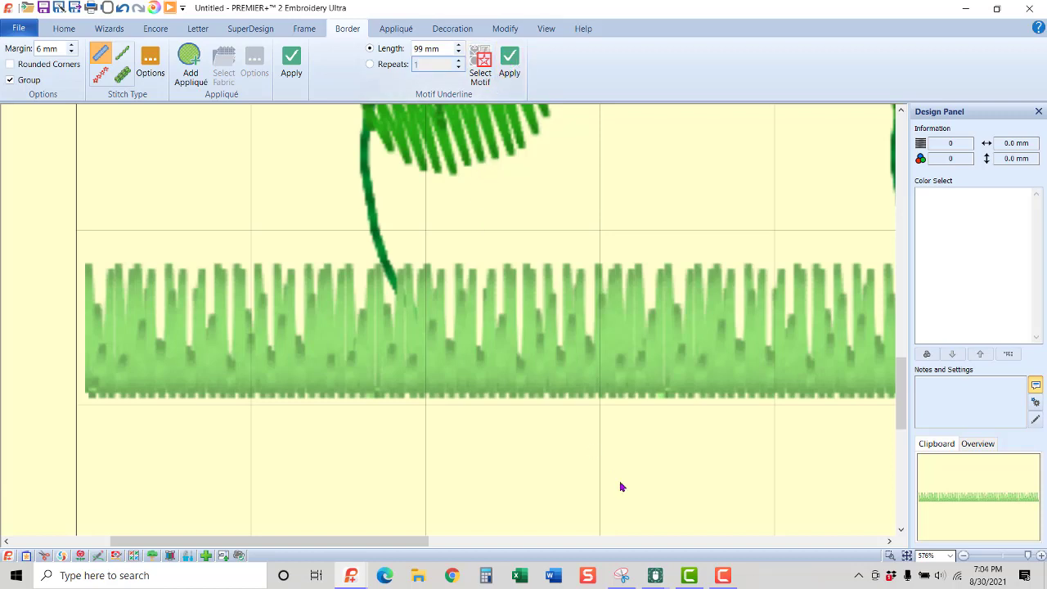
pyautogui.click(906, 555)
pyautogui.click(510, 61)
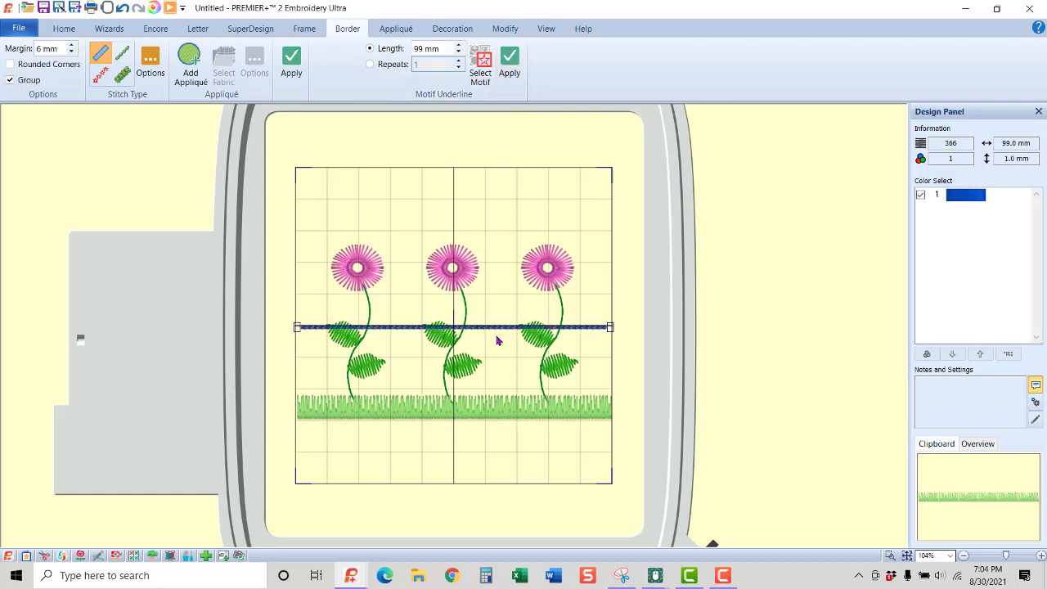
# Move the new utility stitch line down to the base of the grass and change its thread color to Bluestone 2515
pyautogui.moveTo(493, 330); pyautogui.dragTo(493, 415)
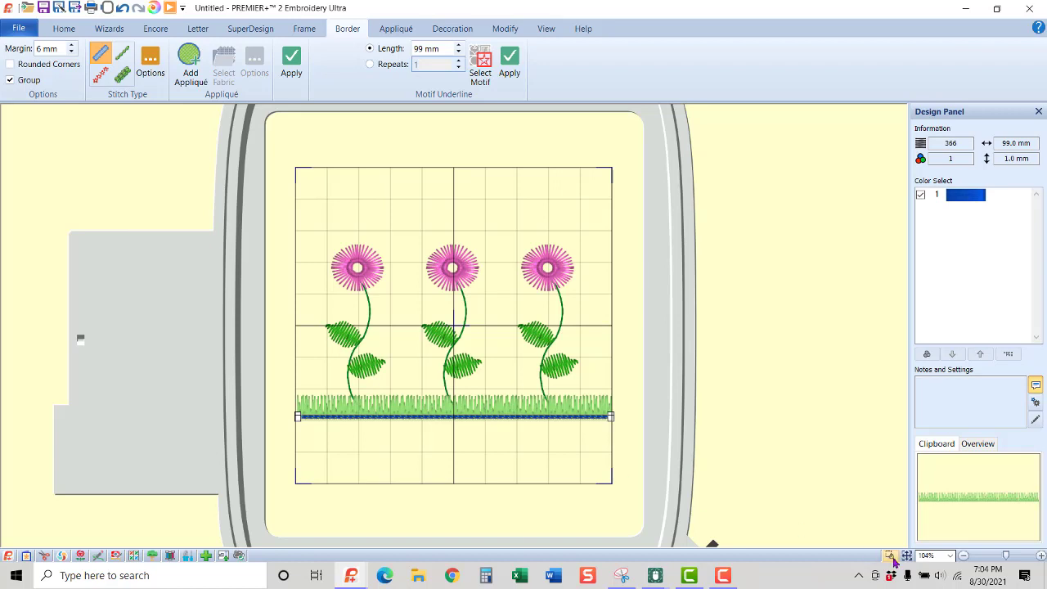
pyautogui.moveTo(265, 368); pyautogui.dragTo(390, 472)
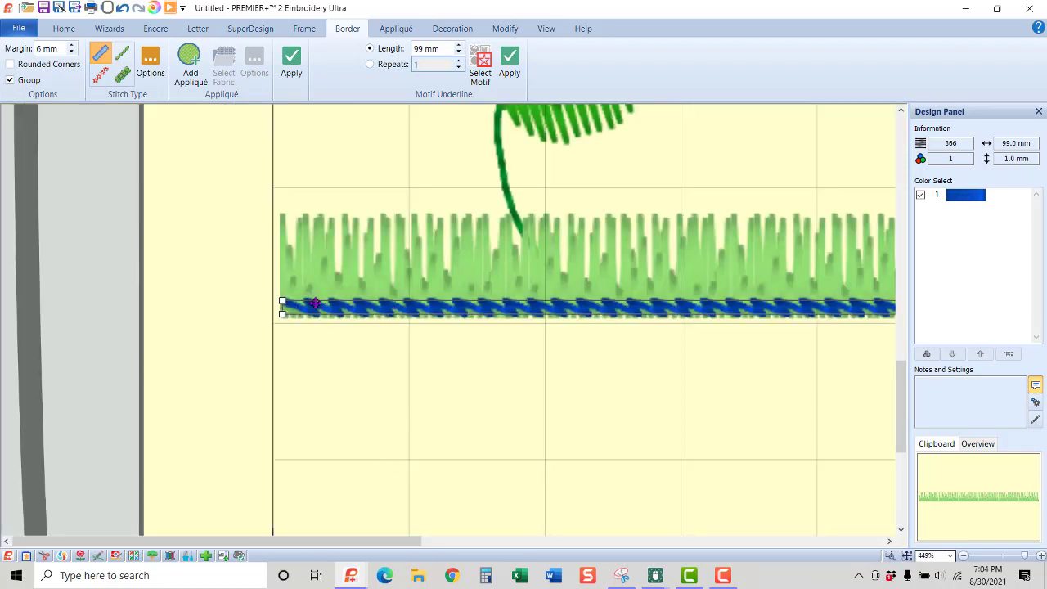
pyautogui.click(961, 196)
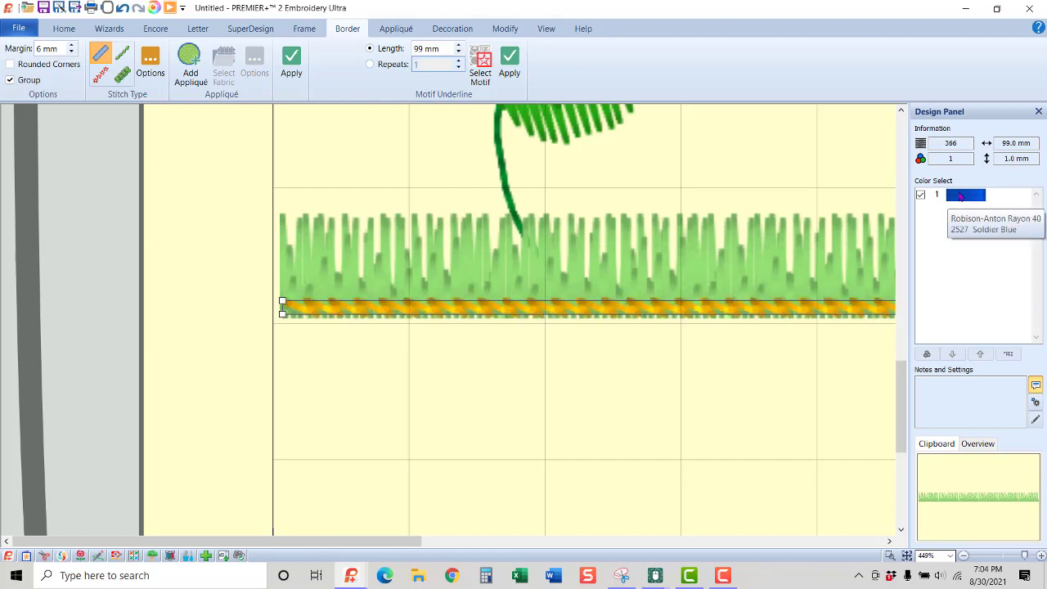
pyautogui.doubleClick(961, 196)
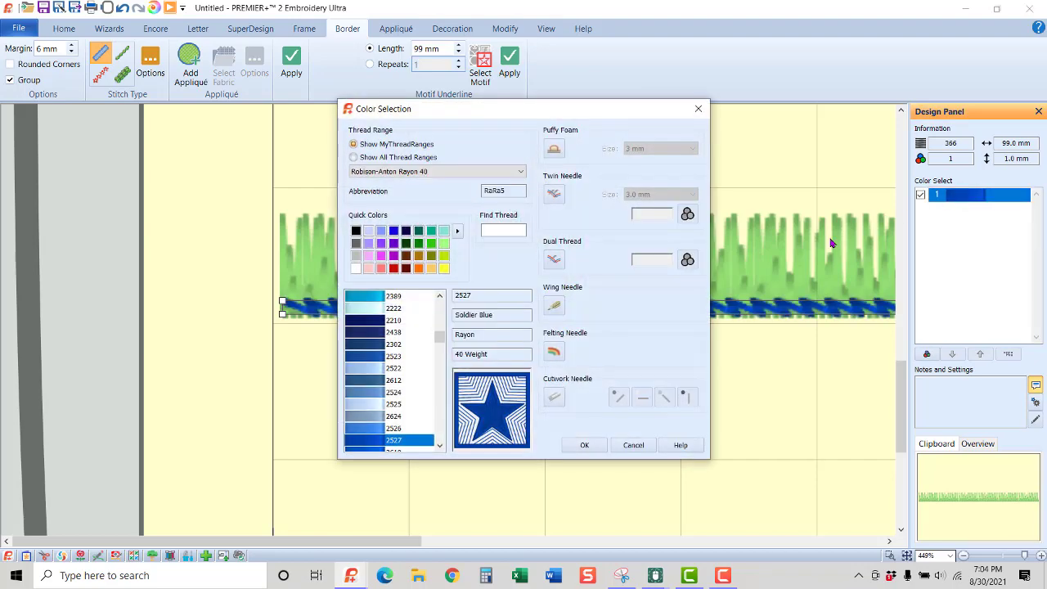
pyautogui.click(435, 245)
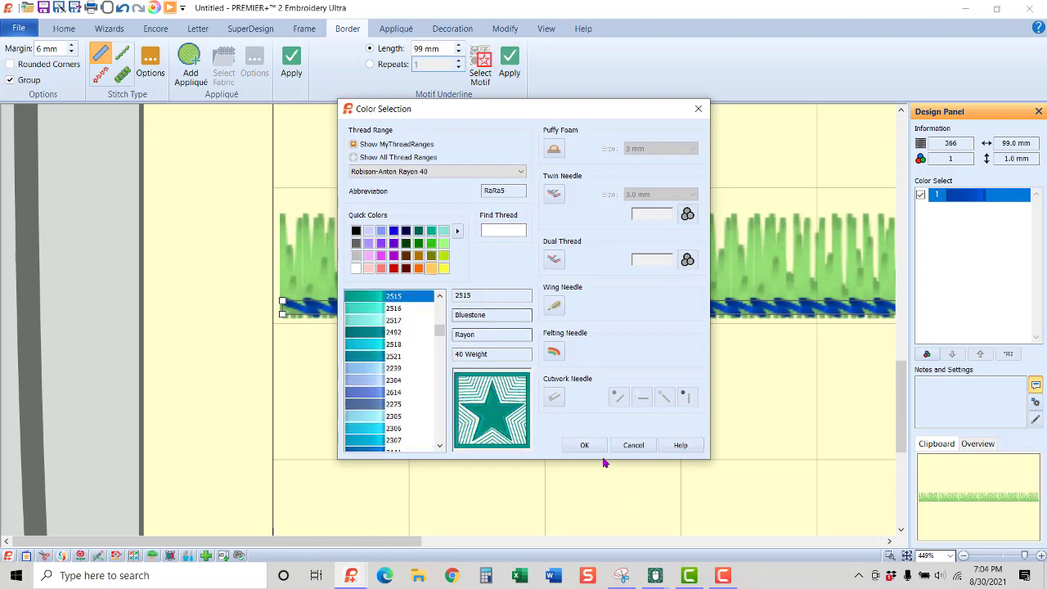
pyautogui.click(583, 444)
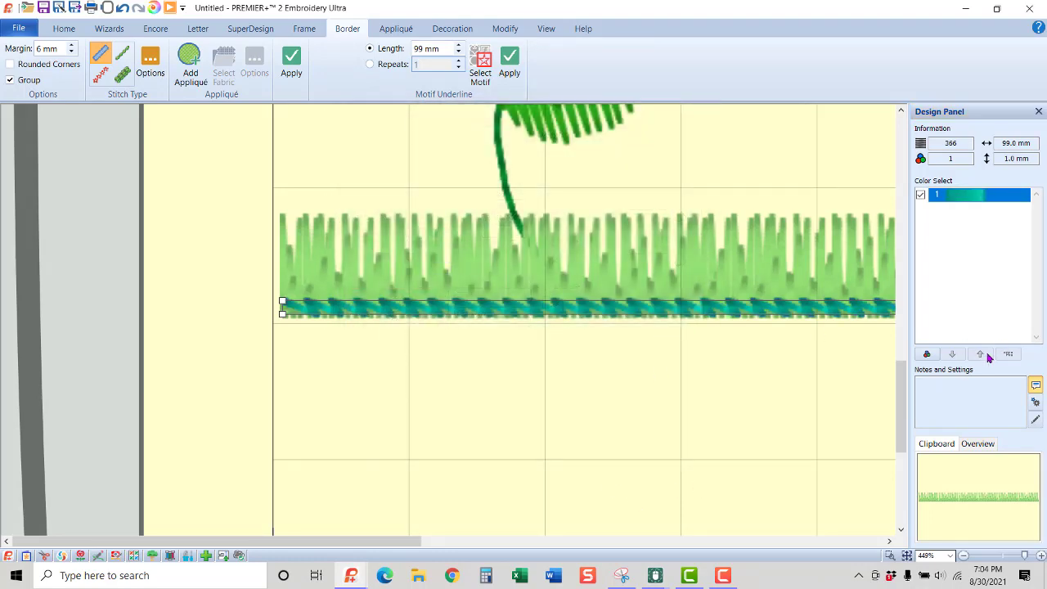
# Review the stitch-out of the whole flower and grass design in the Design Player, then close the player
pyautogui.moveTo(900, 414); pyautogui.dragTo(895, 293)
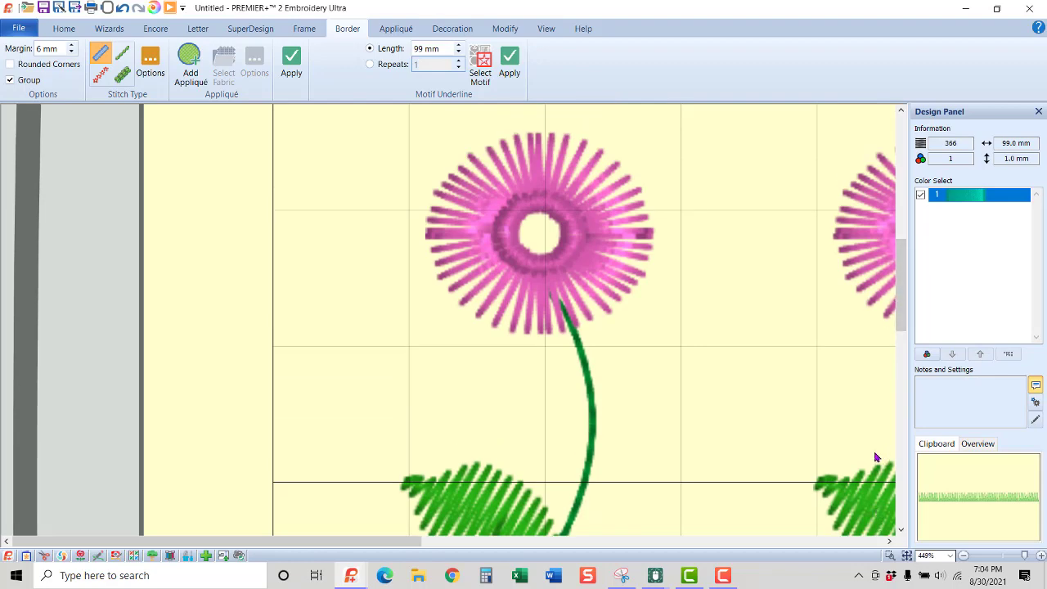
pyautogui.click(170, 8)
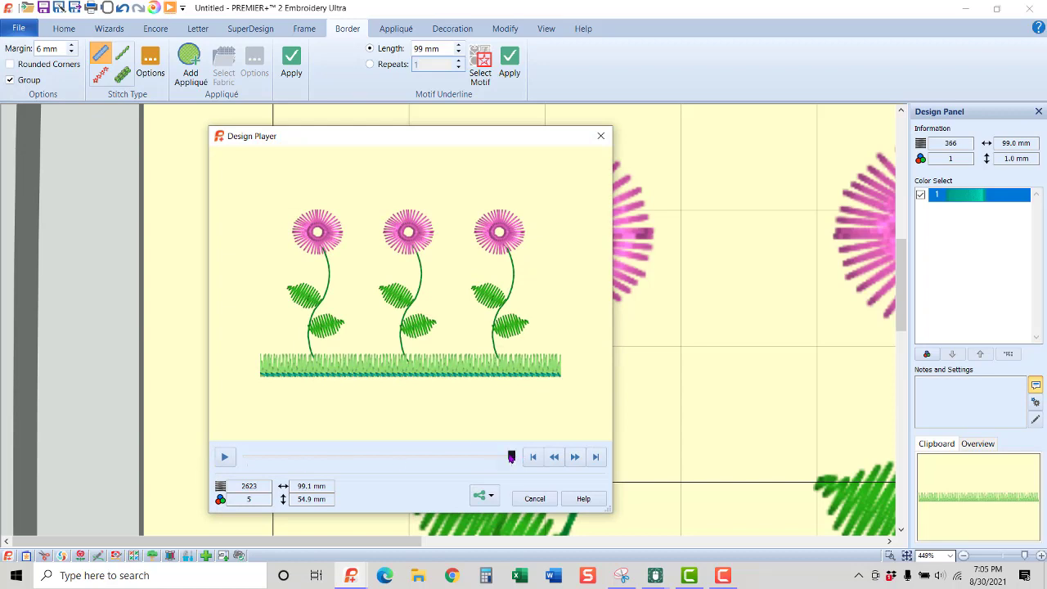
pyautogui.moveTo(511, 458)
pyautogui.mouseDown()
pyautogui.moveTo(243, 458)
pyautogui.moveTo(427, 434)
pyautogui.moveTo(516, 442)
pyautogui.mouseUp()
pyautogui.click(534, 499)
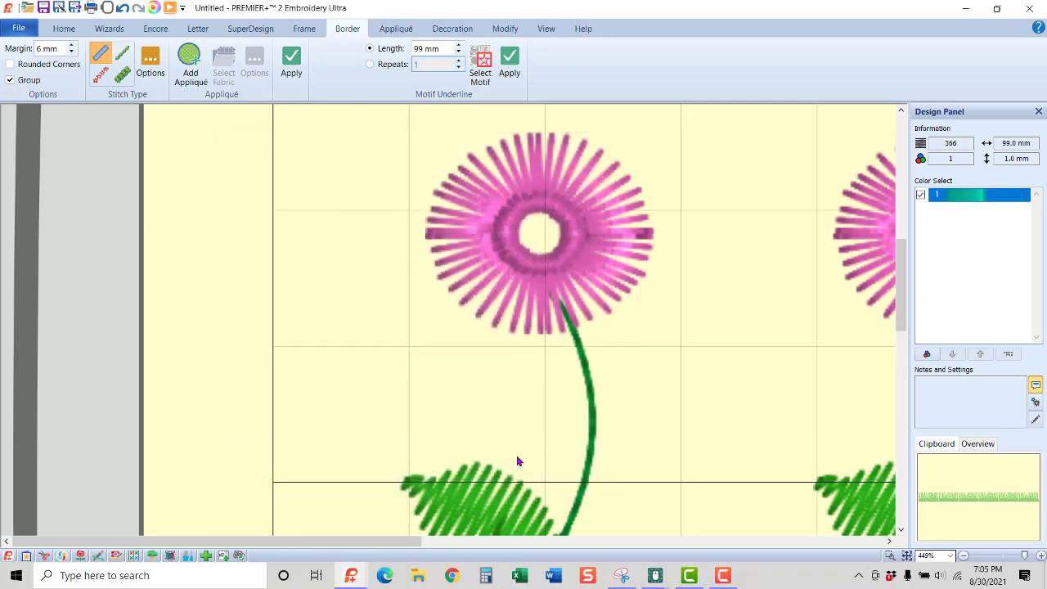